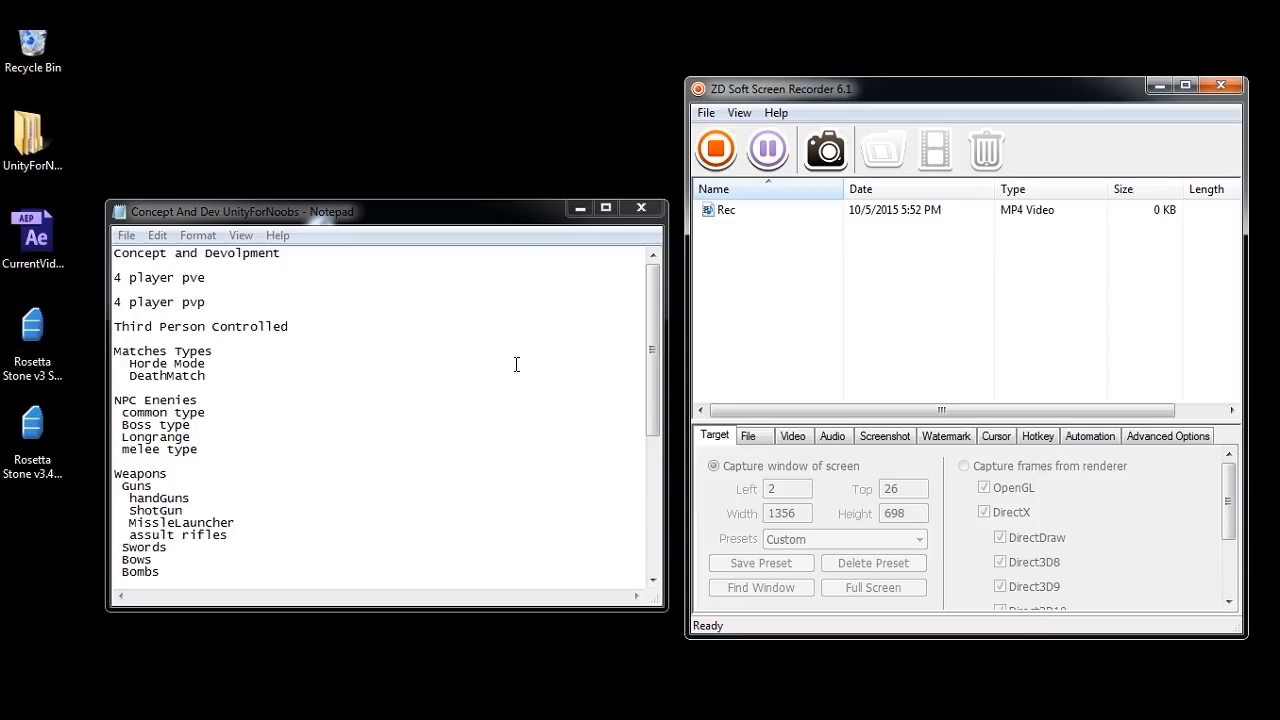
Step: Change "Level System" to "Leveling System" in the concept notes and save the text file
{"action": "left_click", "coordinate": [598, 206]}
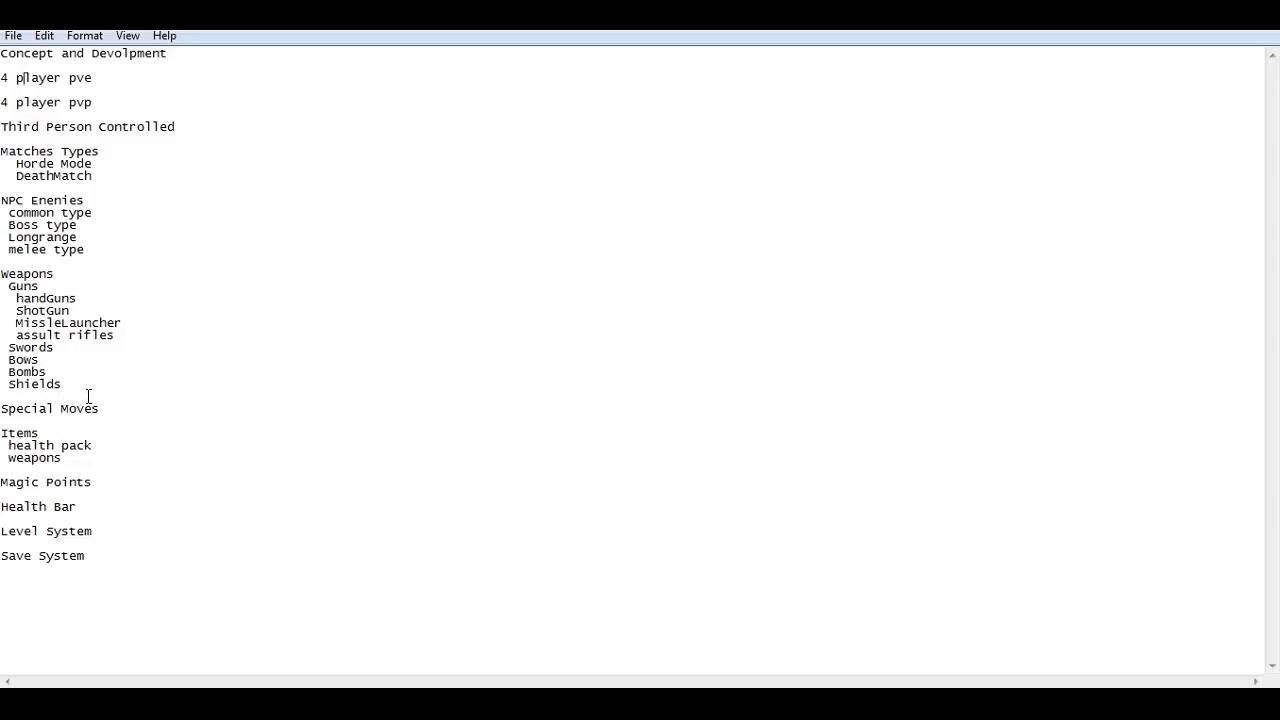
{"action": "left_click", "coordinate": [39, 531]}
{"action": "type", "text": "ing"}
{"action": "left_click", "coordinate": [13, 37]}
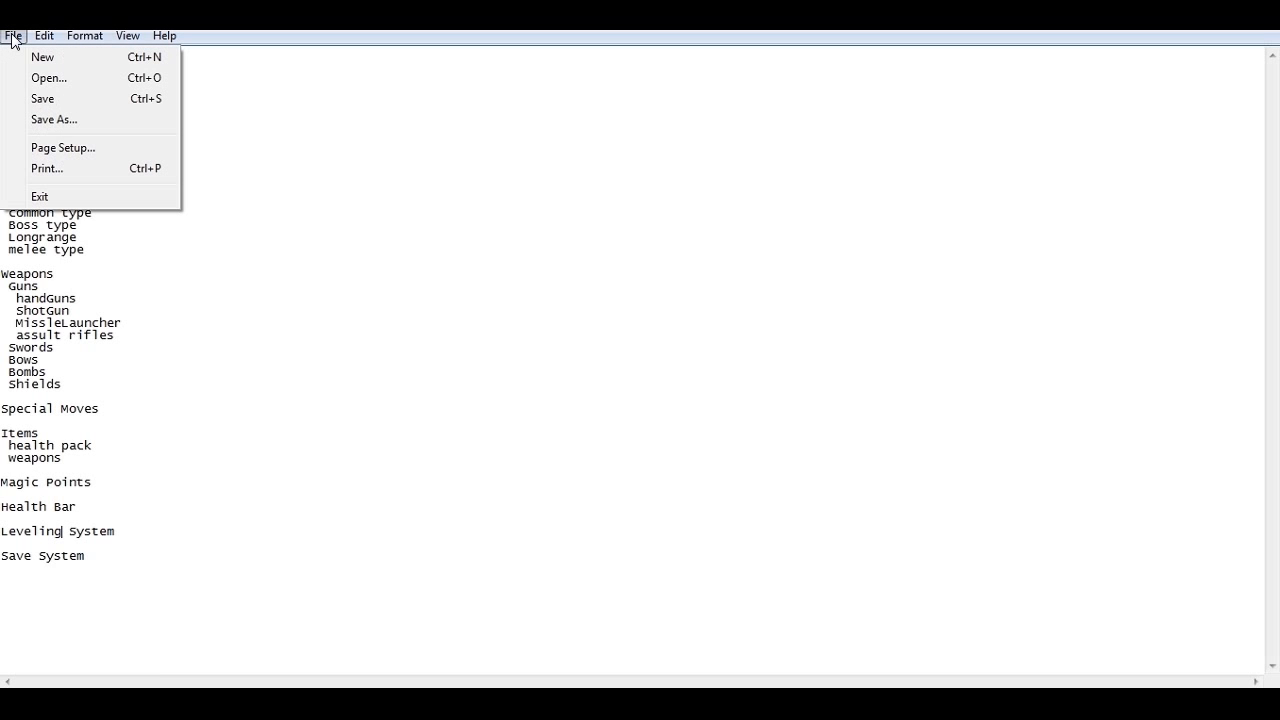
{"action": "left_click", "coordinate": [43, 98]}
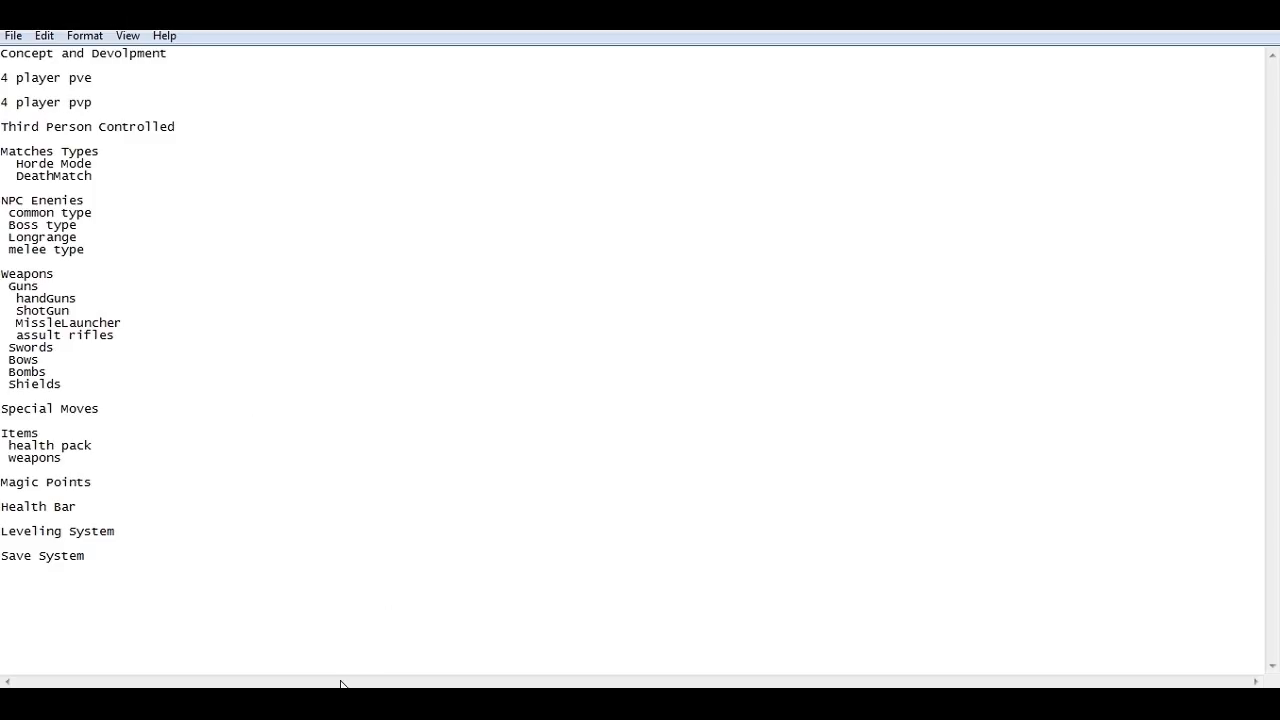
Step: Switch to Unity and consult the tutorial outline in the WordPad document before returning to the editor
{"action": "key", "text": "alt+Tab"}
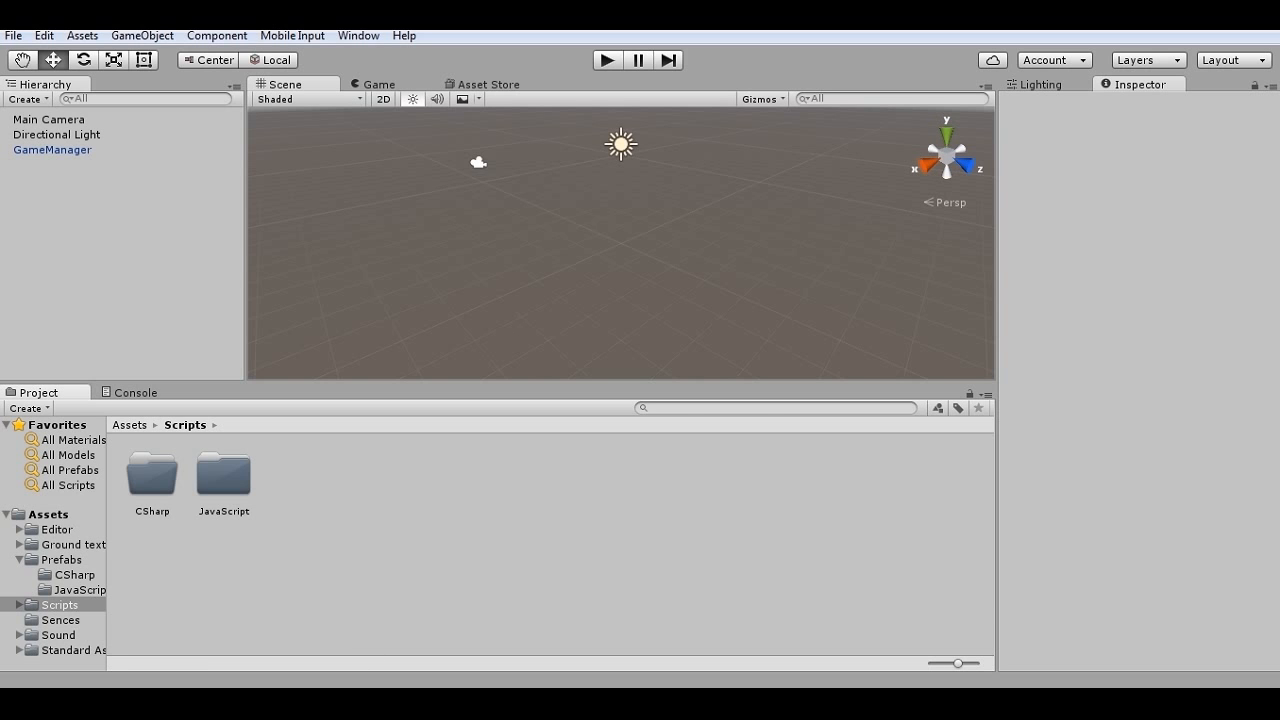
{"action": "left_click", "coordinate": [374, 700]}
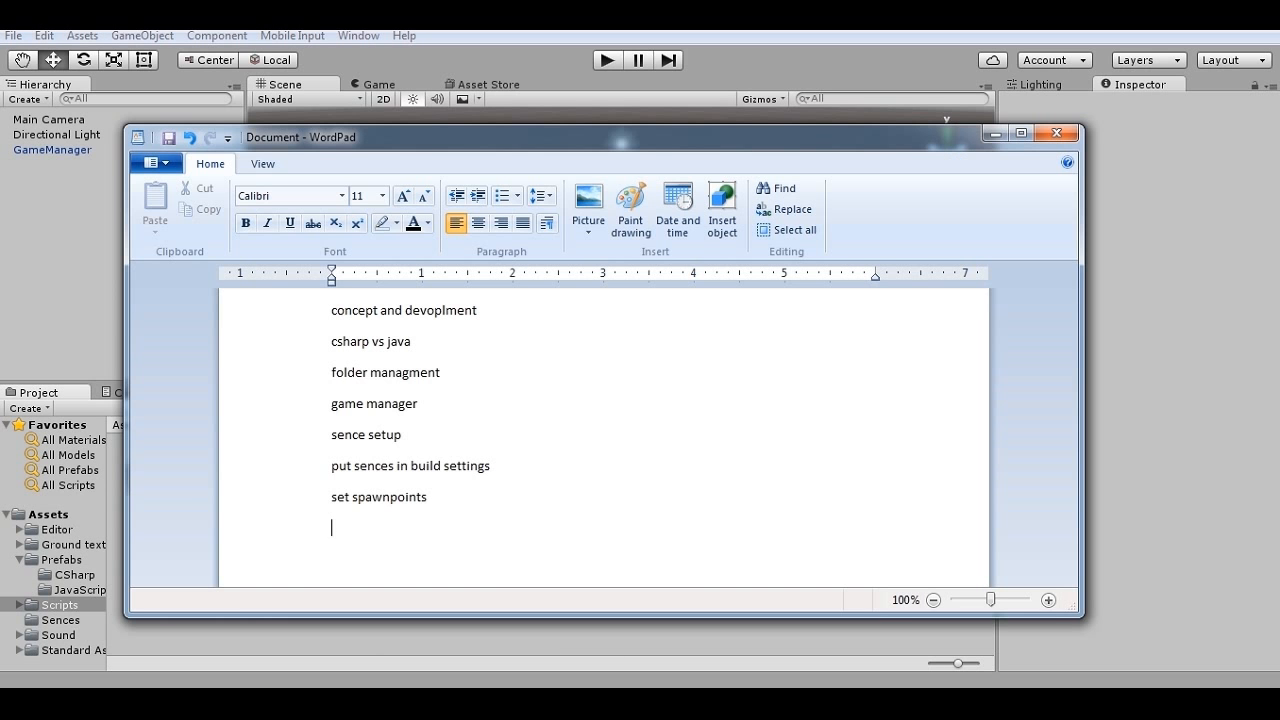
{"action": "left_click", "coordinate": [374, 700]}
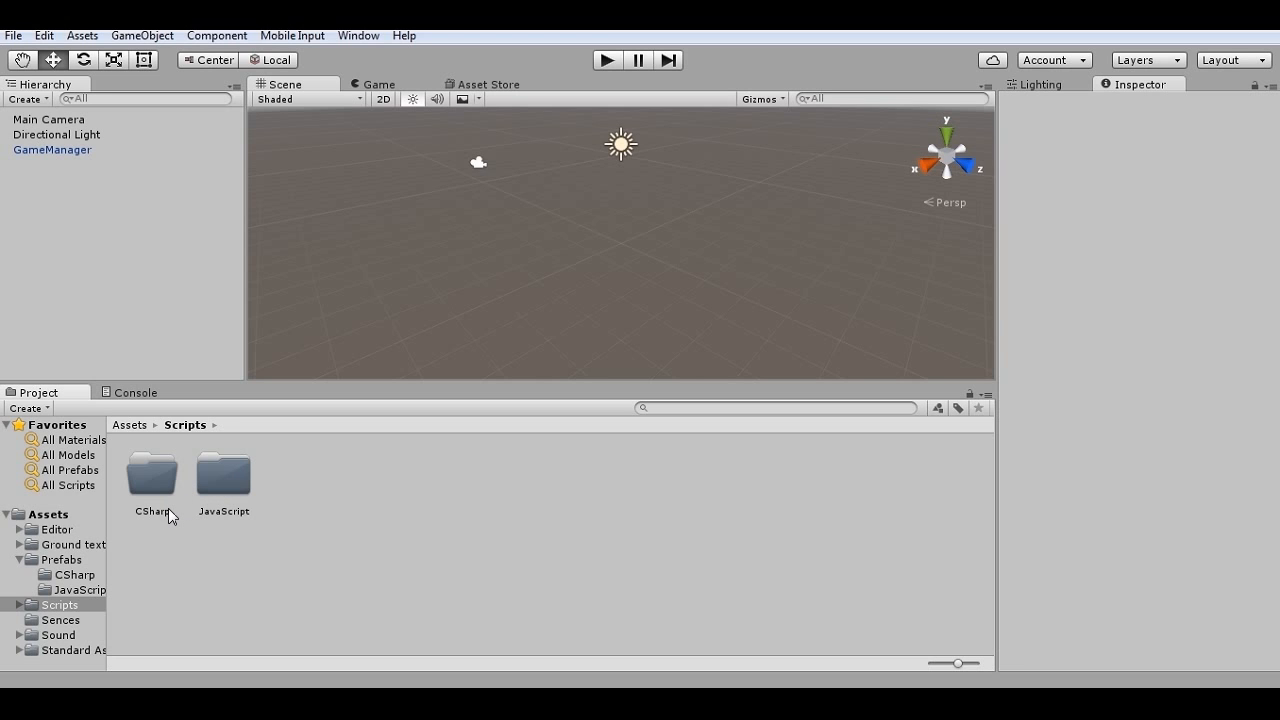
{"action": "left_click_drag", "start_coordinate": [168, 508], "coordinate": [178, 488]}
{"action": "left_click", "coordinate": [354, 702]}
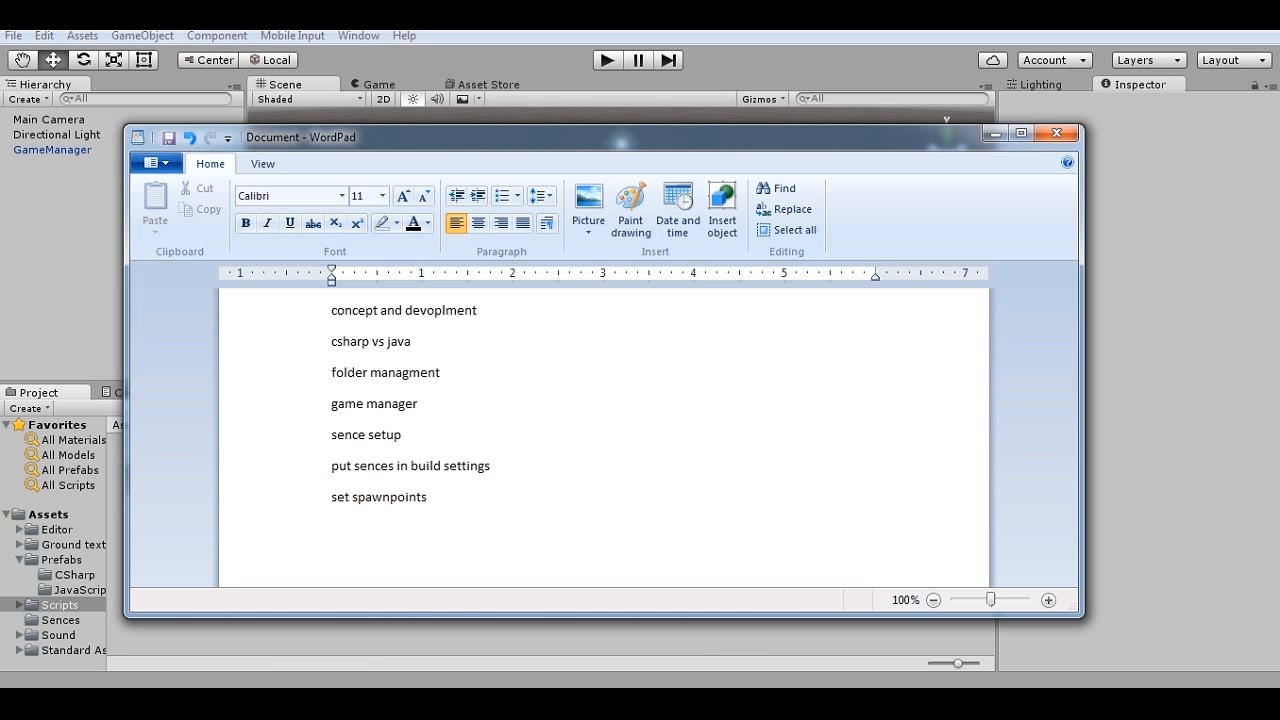
{"action": "left_click", "coordinate": [437, 702]}
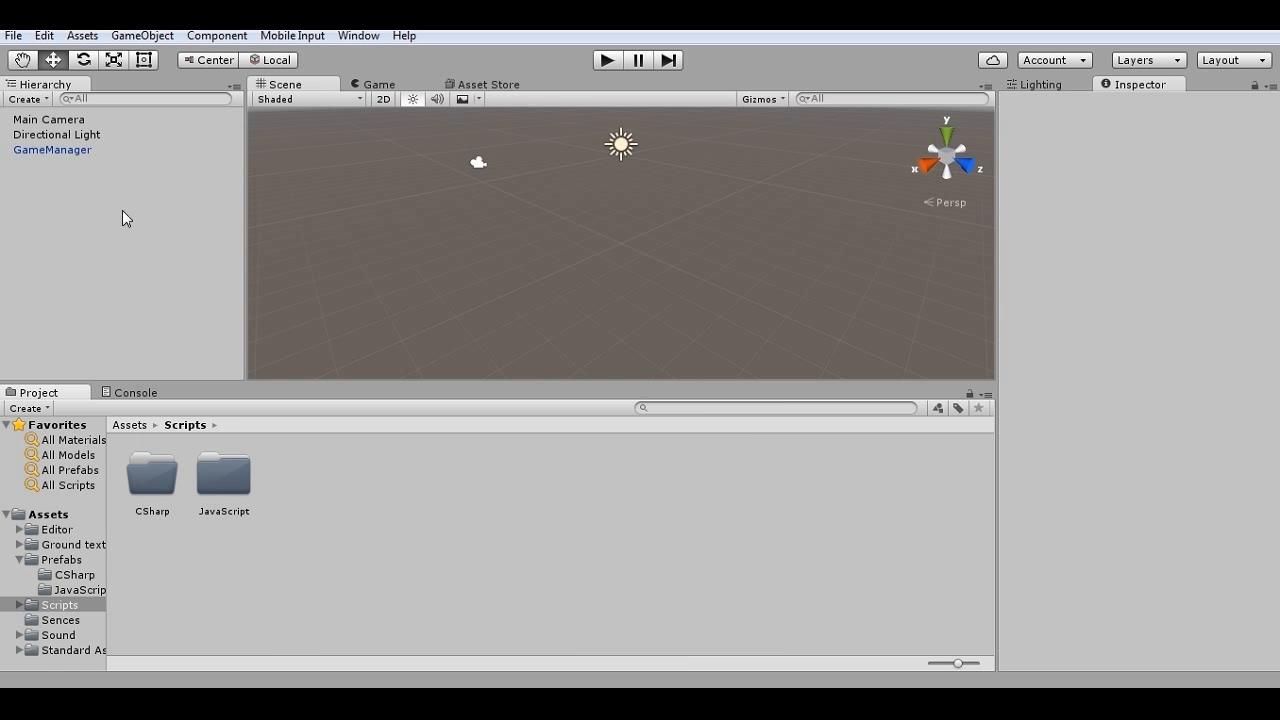
Step: Select the GameManager object and review its MatchmakingManager.js script in Visual Studio before returning to Unity
{"action": "left_click", "coordinate": [81, 151]}
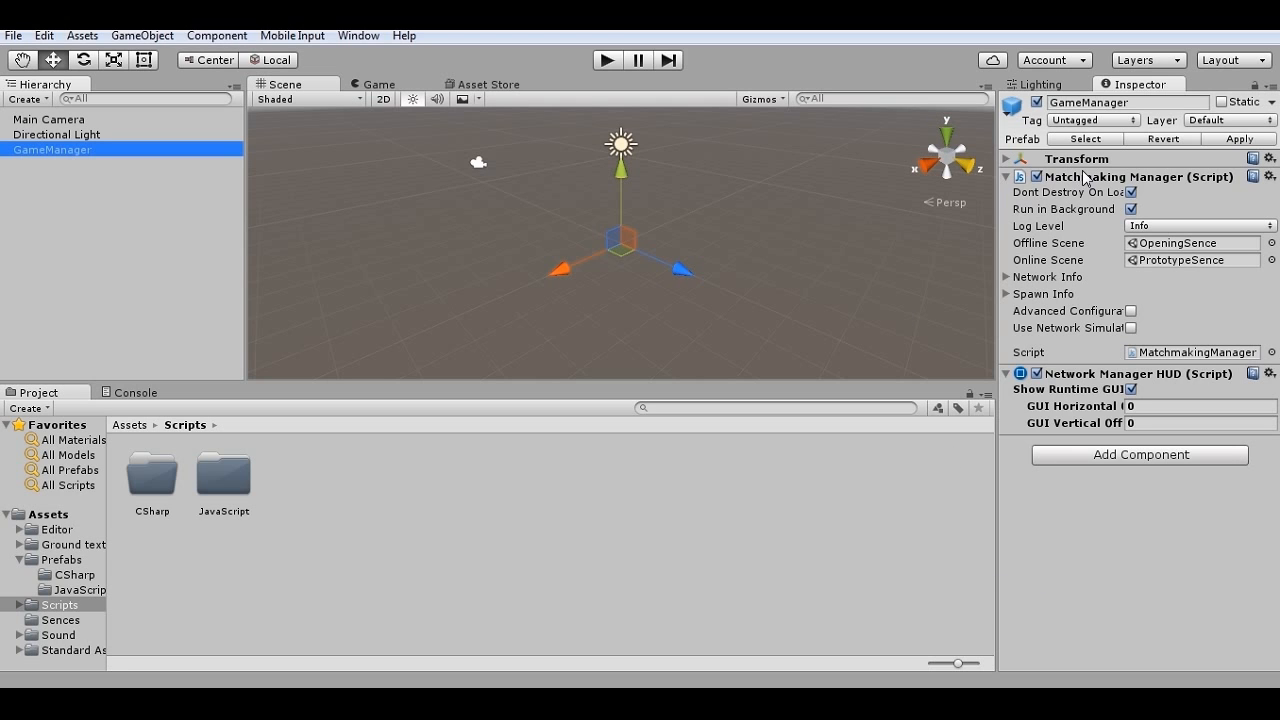
{"action": "mouse_move", "coordinate": [1066, 188]}
{"action": "left_click", "coordinate": [452, 700]}
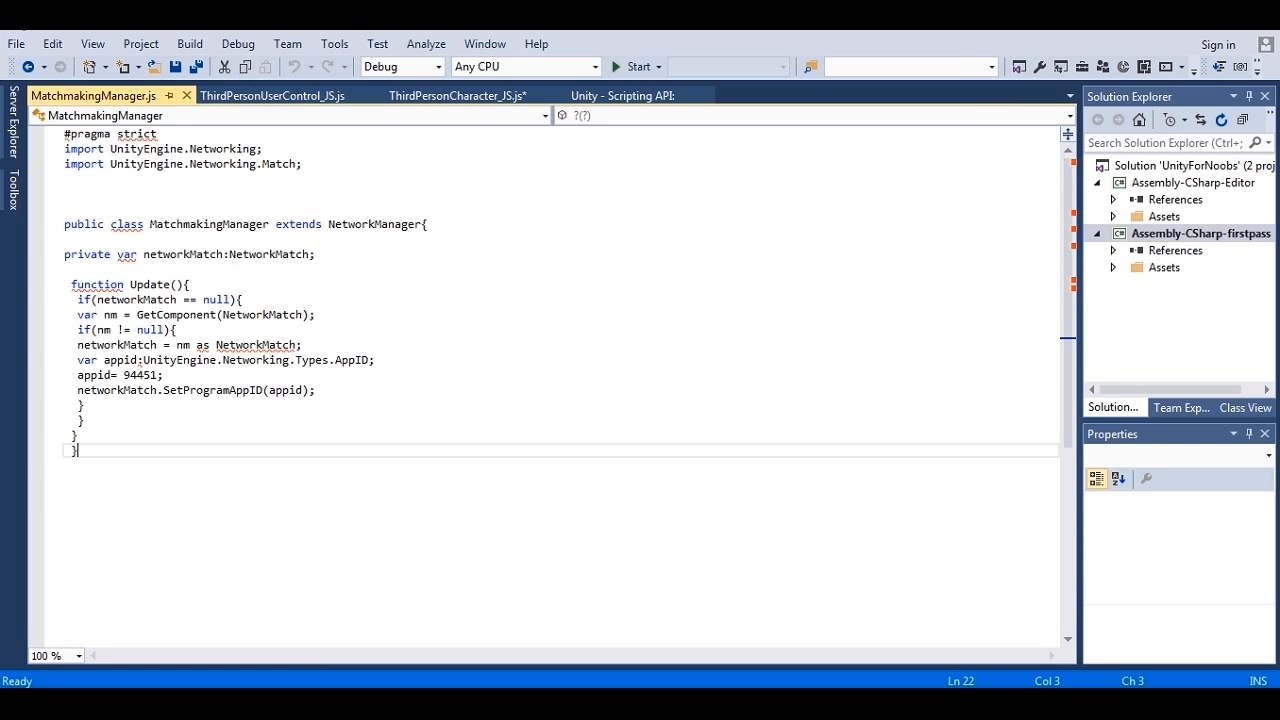
{"action": "key", "text": "alt+Tab"}
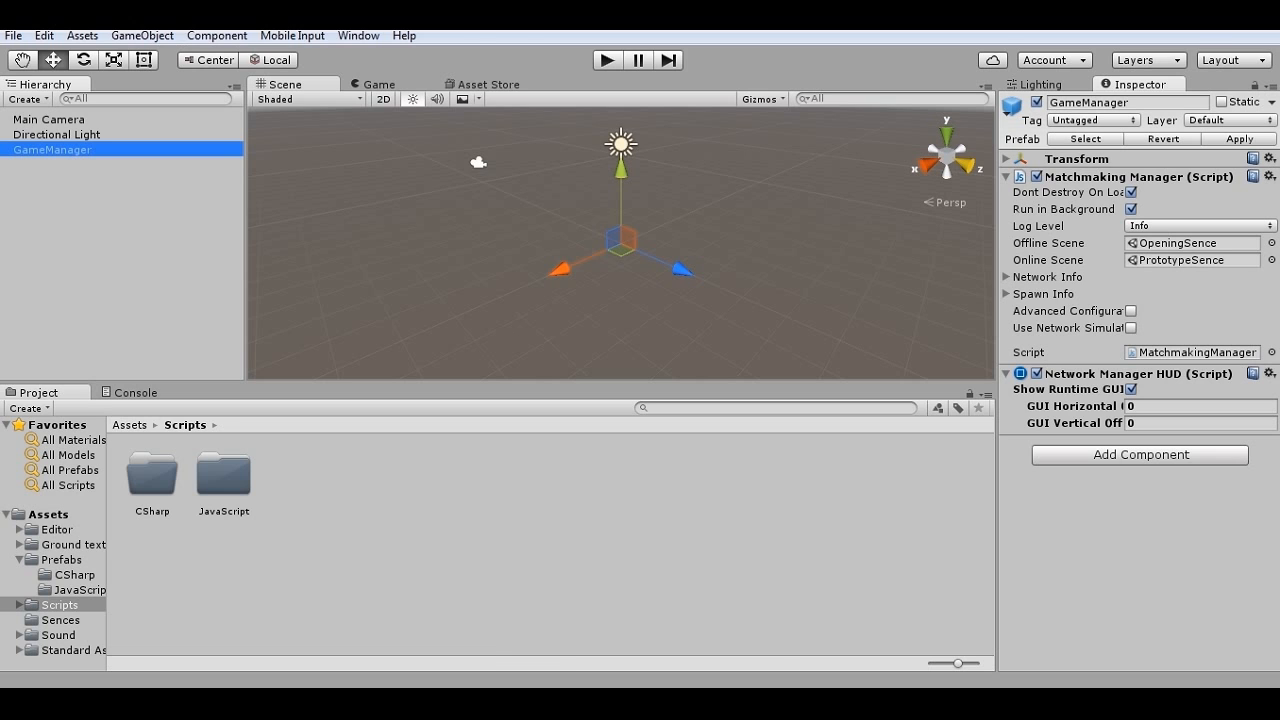
{"action": "left_click", "coordinate": [428, 610]}
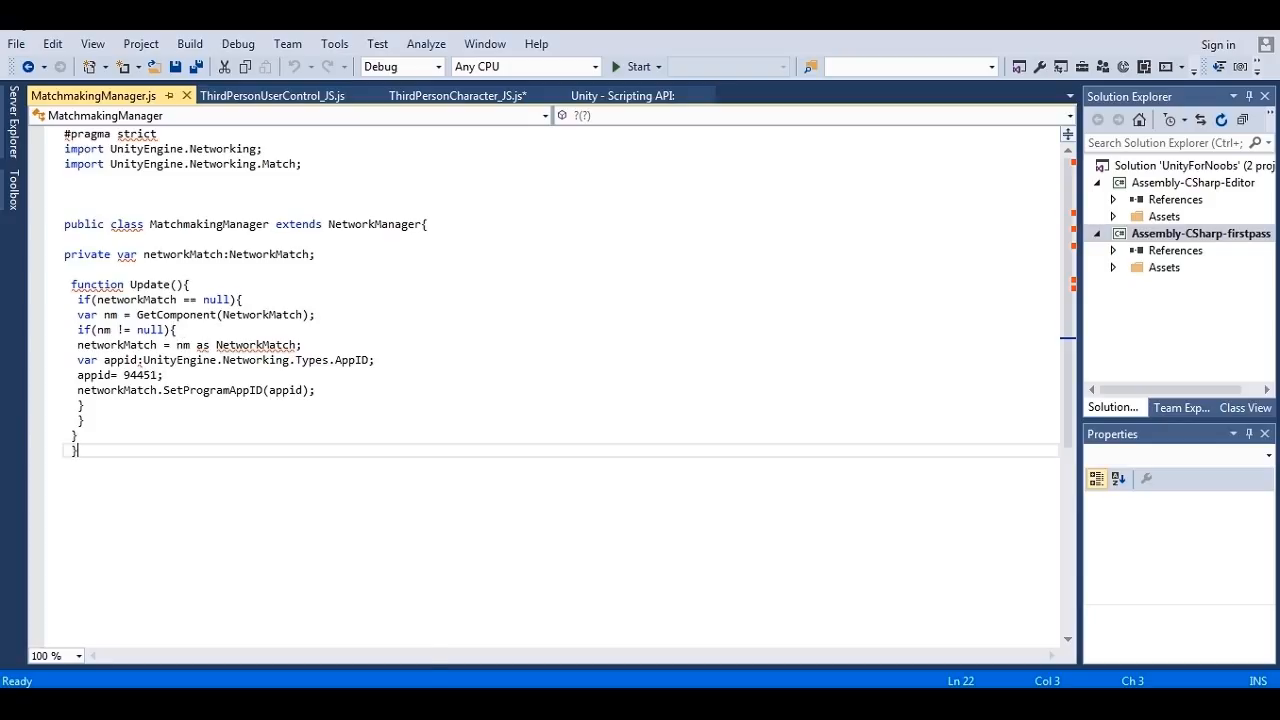
{"action": "left_click", "coordinate": [316, 704]}
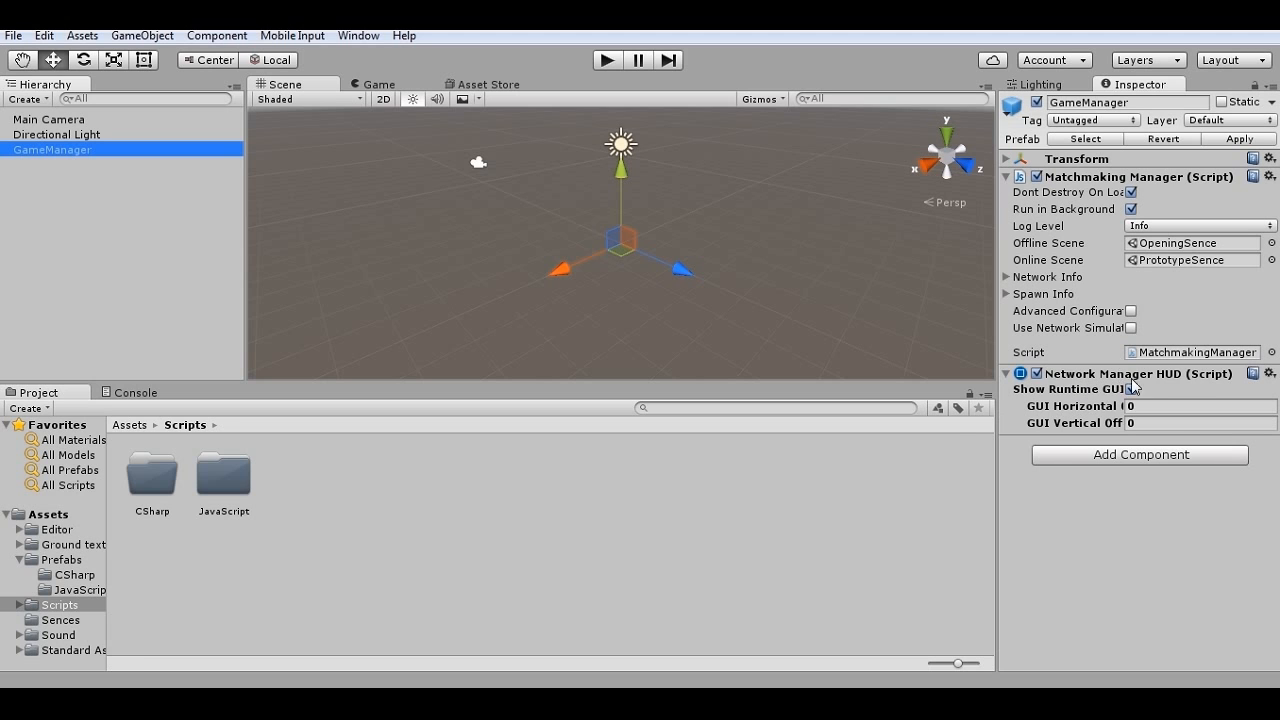
Step: Run the opening scene to check the network HUD, stop playback and reselect GameManager
{"action": "left_click", "coordinate": [601, 64]}
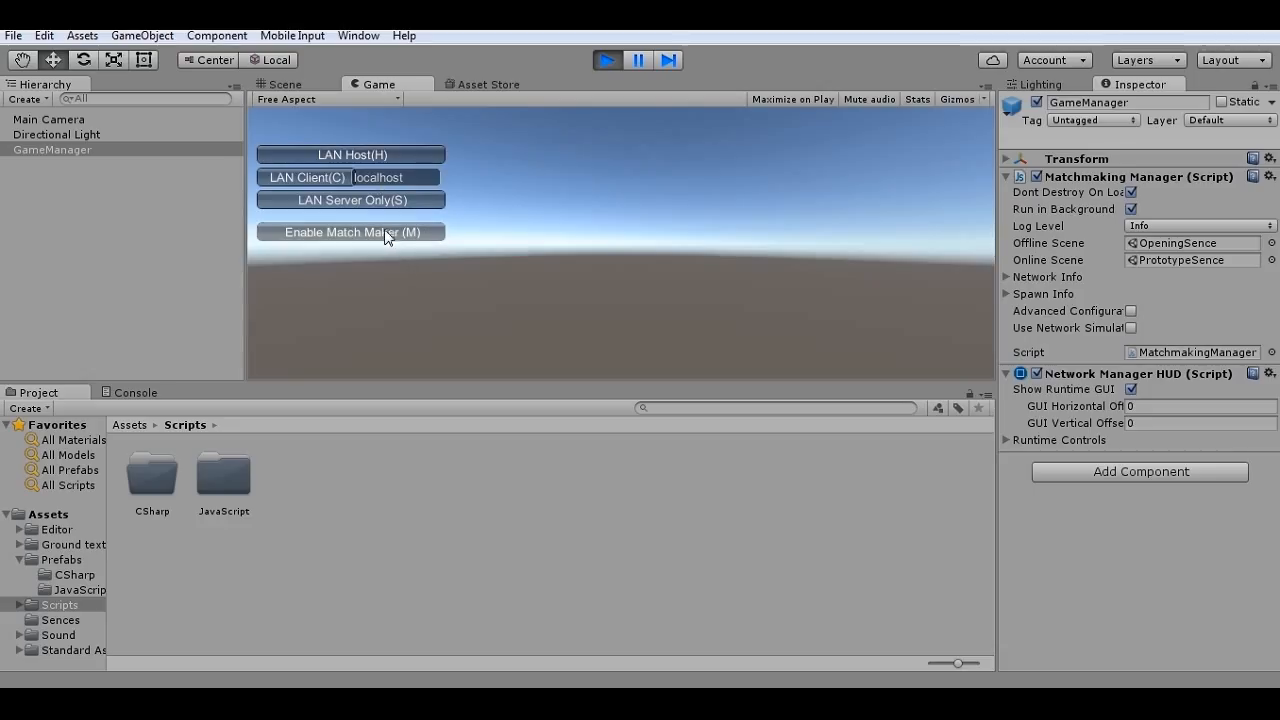
{"action": "left_click", "coordinate": [605, 59]}
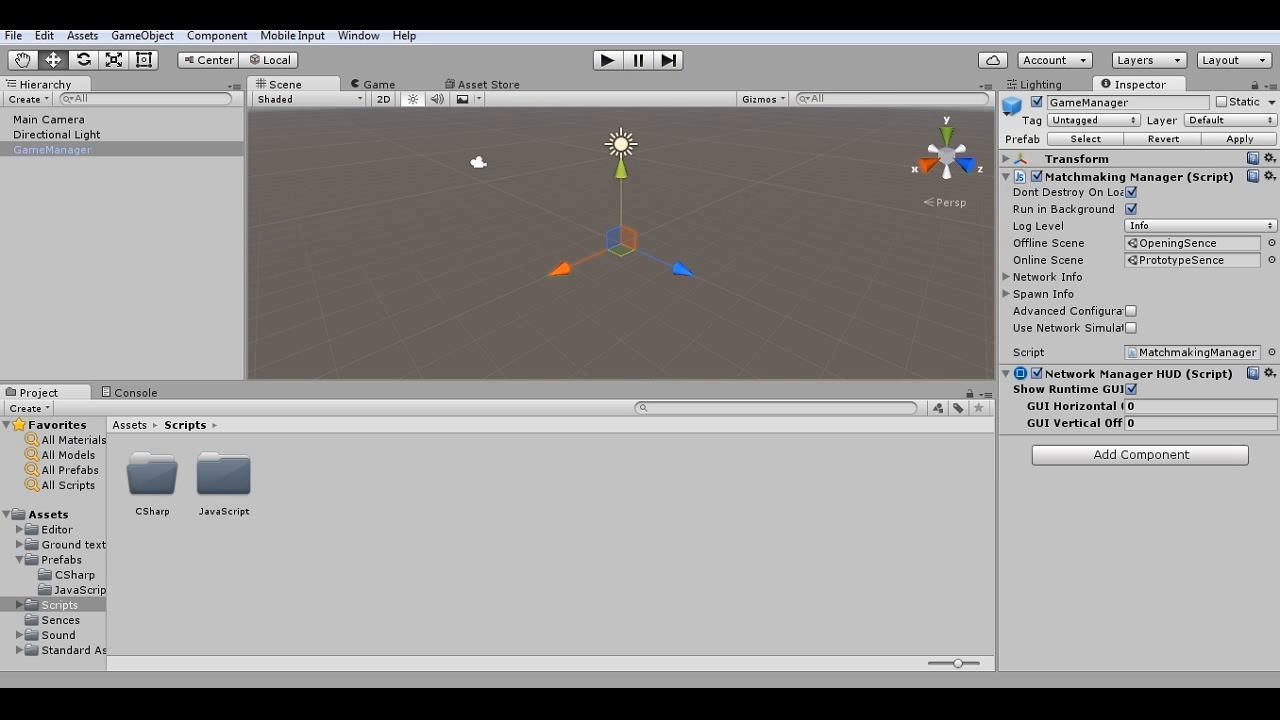
{"action": "left_click", "coordinate": [56, 134]}
{"action": "left_click", "coordinate": [61, 150]}
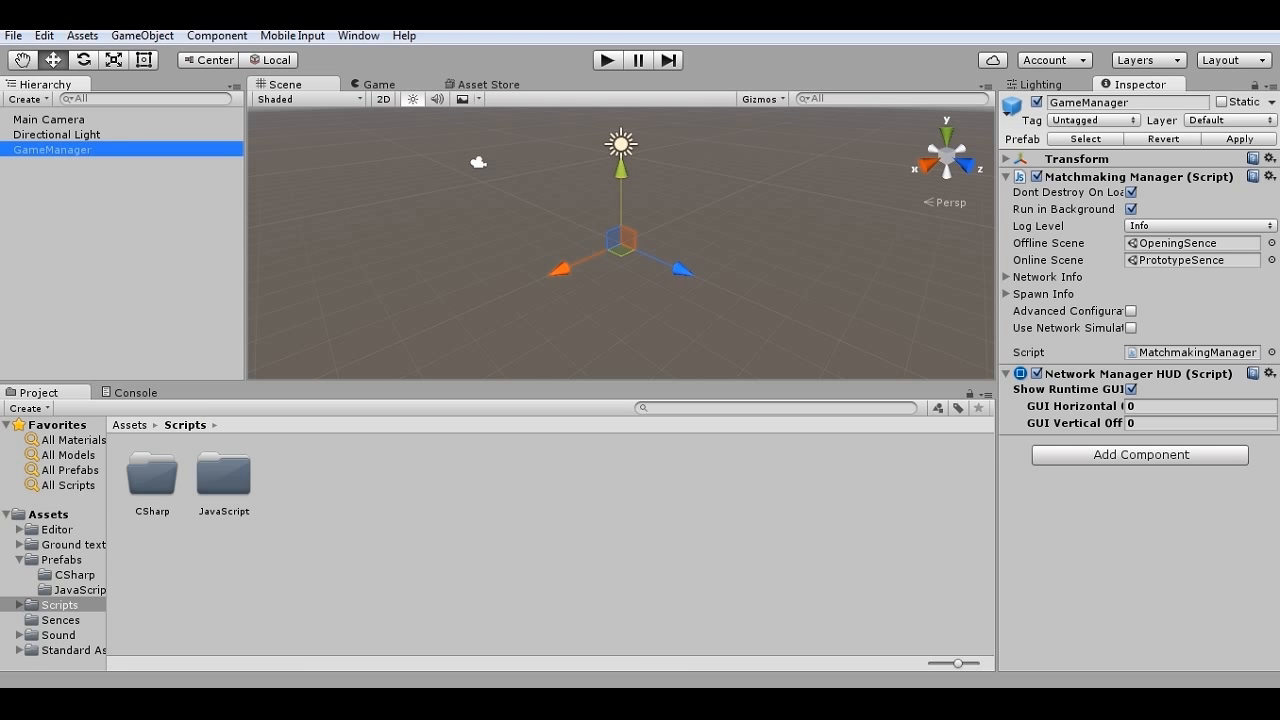
Step: Consult the WordPad outline, open the PrototypeSence scene from the Sences folder and inspect its SpawnPoints object
{"action": "left_click", "coordinate": [375, 702]}
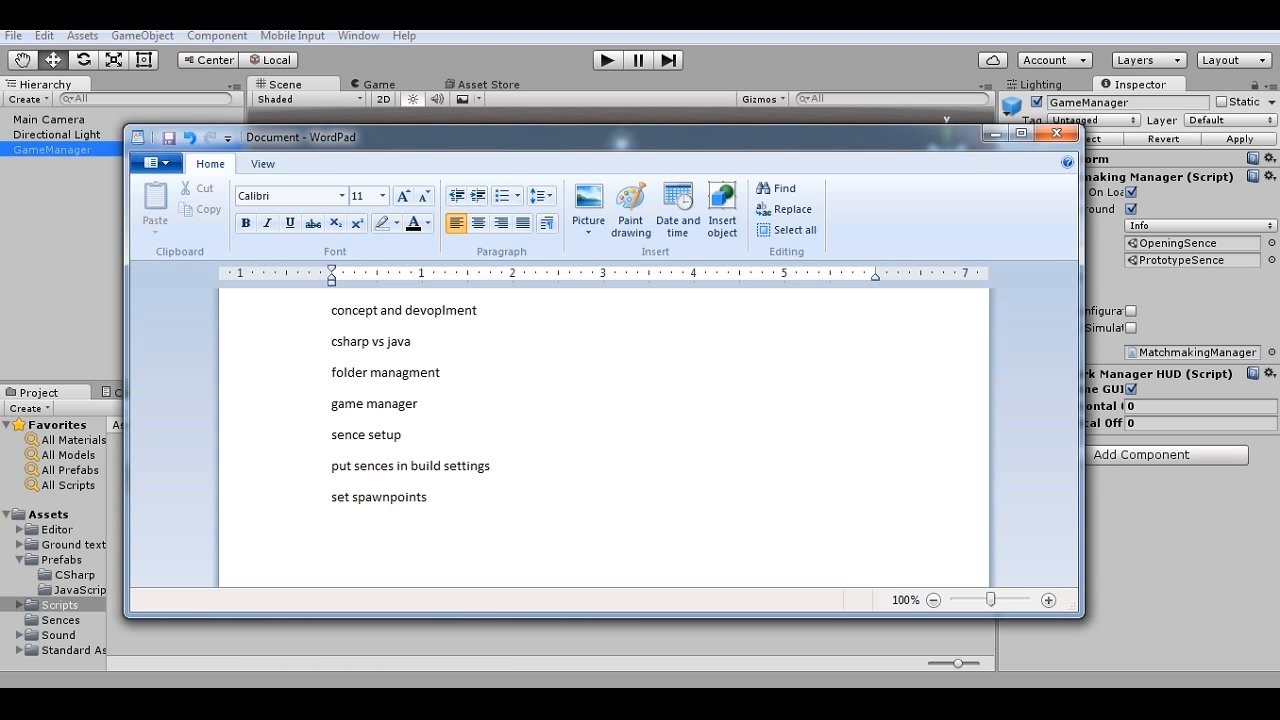
{"action": "left_click", "coordinate": [375, 702]}
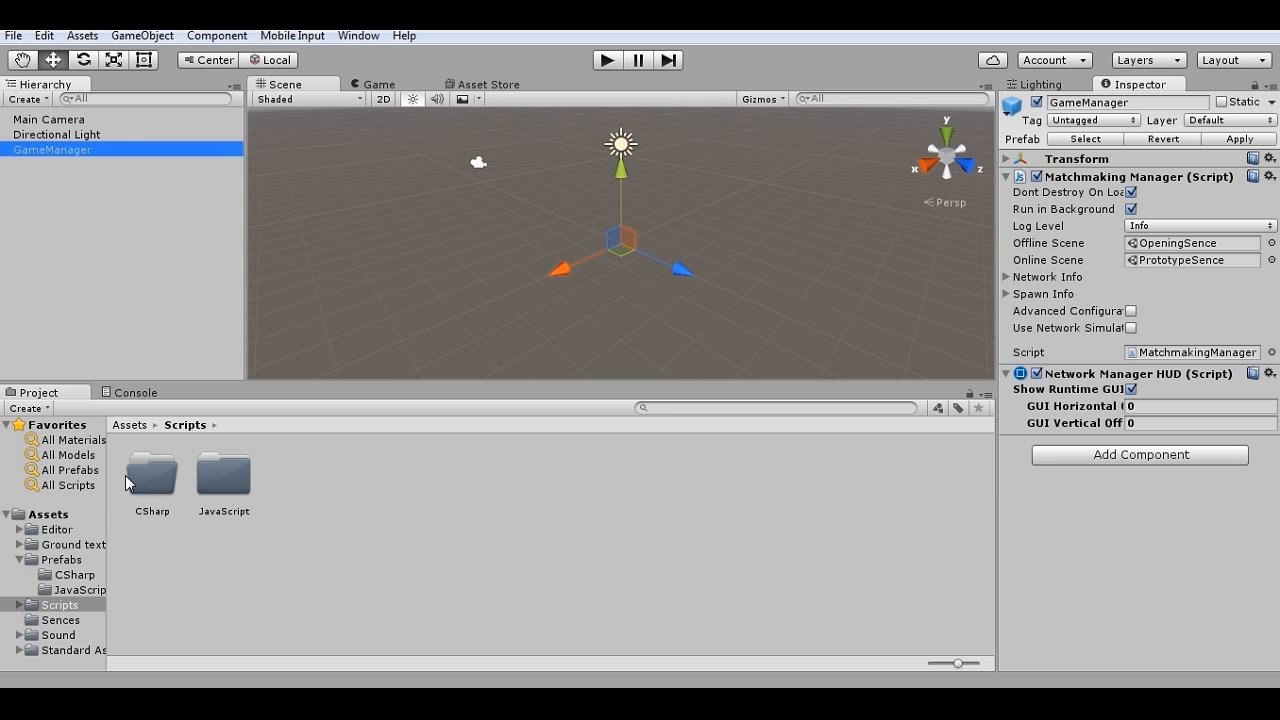
{"action": "left_click", "coordinate": [80, 621]}
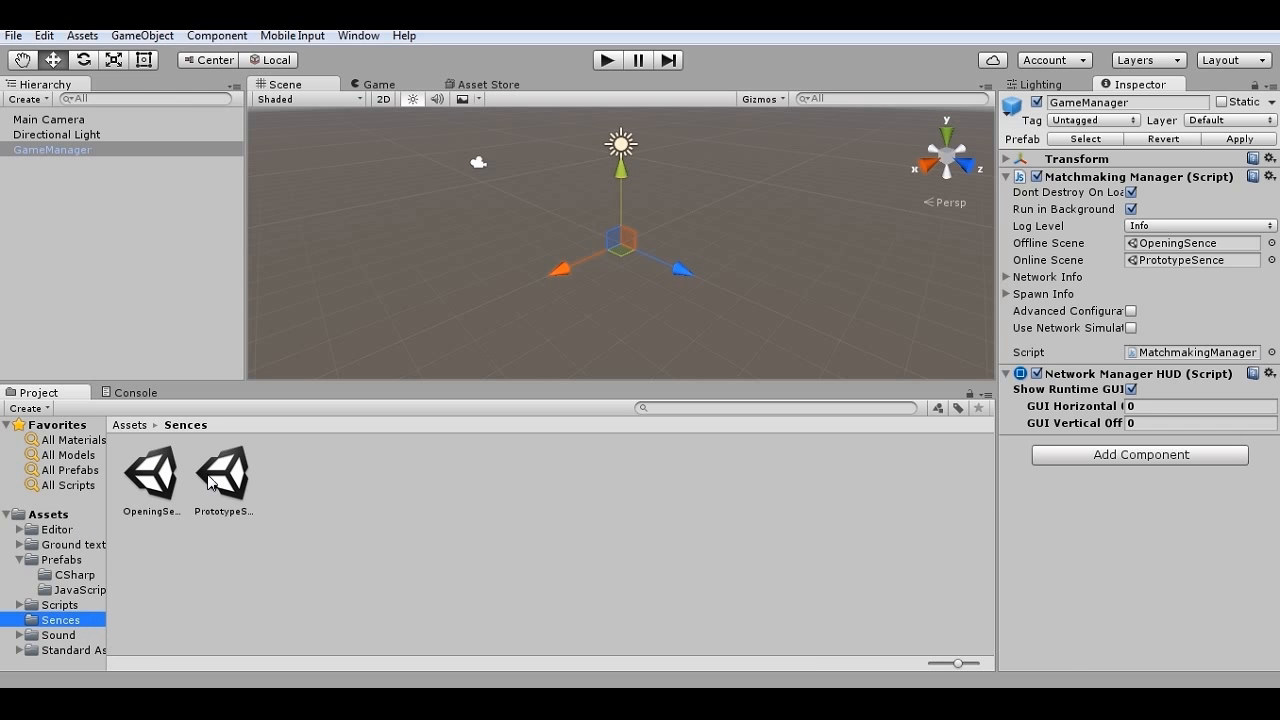
{"action": "left_click", "coordinate": [208, 476]}
{"action": "double_click", "coordinate": [224, 484]}
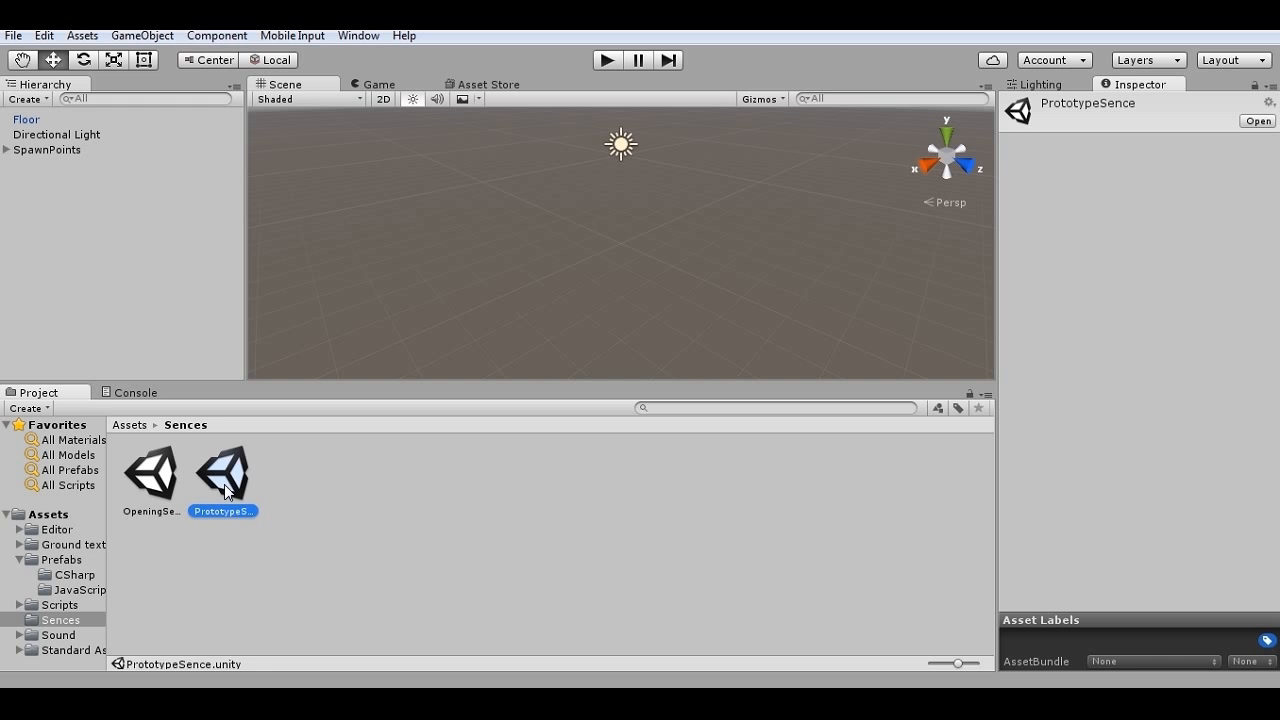
{"action": "left_click", "coordinate": [88, 123]}
{"action": "left_click", "coordinate": [85, 147]}
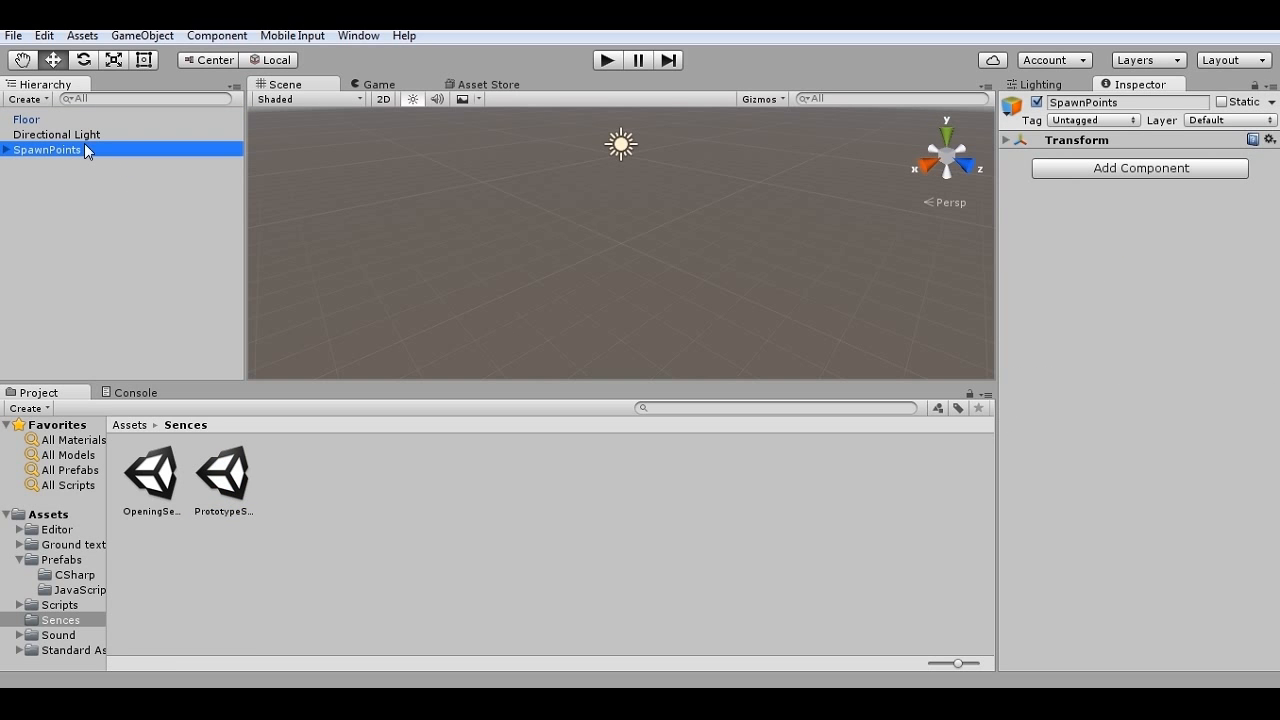
{"action": "left_click", "coordinate": [7, 151]}
{"action": "left_click", "coordinate": [7, 151]}
Step: Reopen the OpeningSence scene and select its GameManager object
{"action": "left_click", "coordinate": [176, 486]}
{"action": "double_click", "coordinate": [174, 487]}
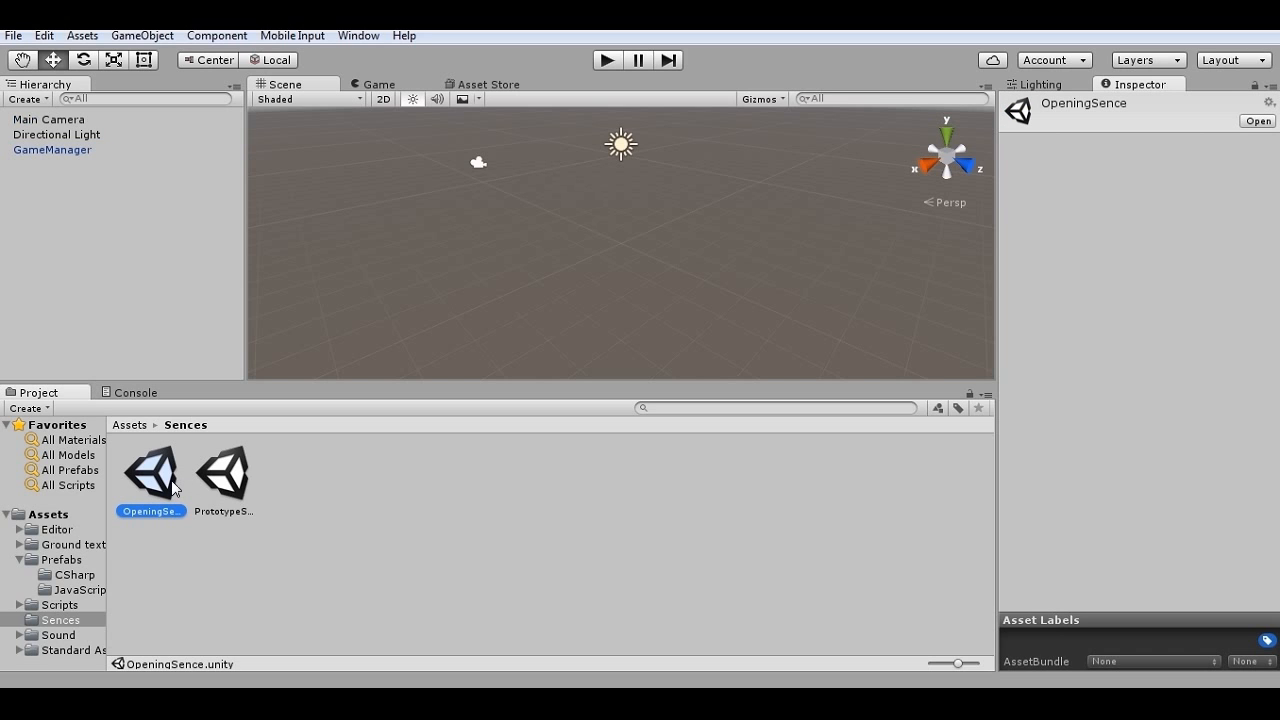
{"action": "left_click", "coordinate": [56, 197]}
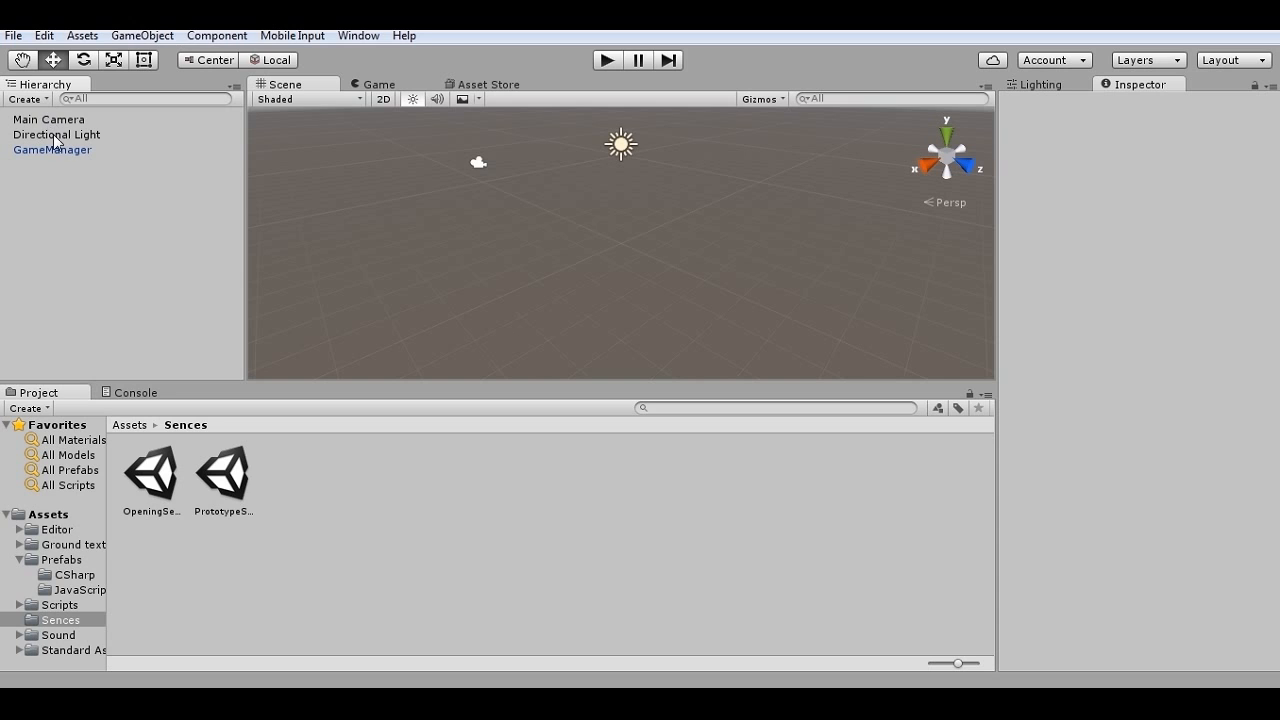
{"action": "left_click", "coordinate": [59, 148]}
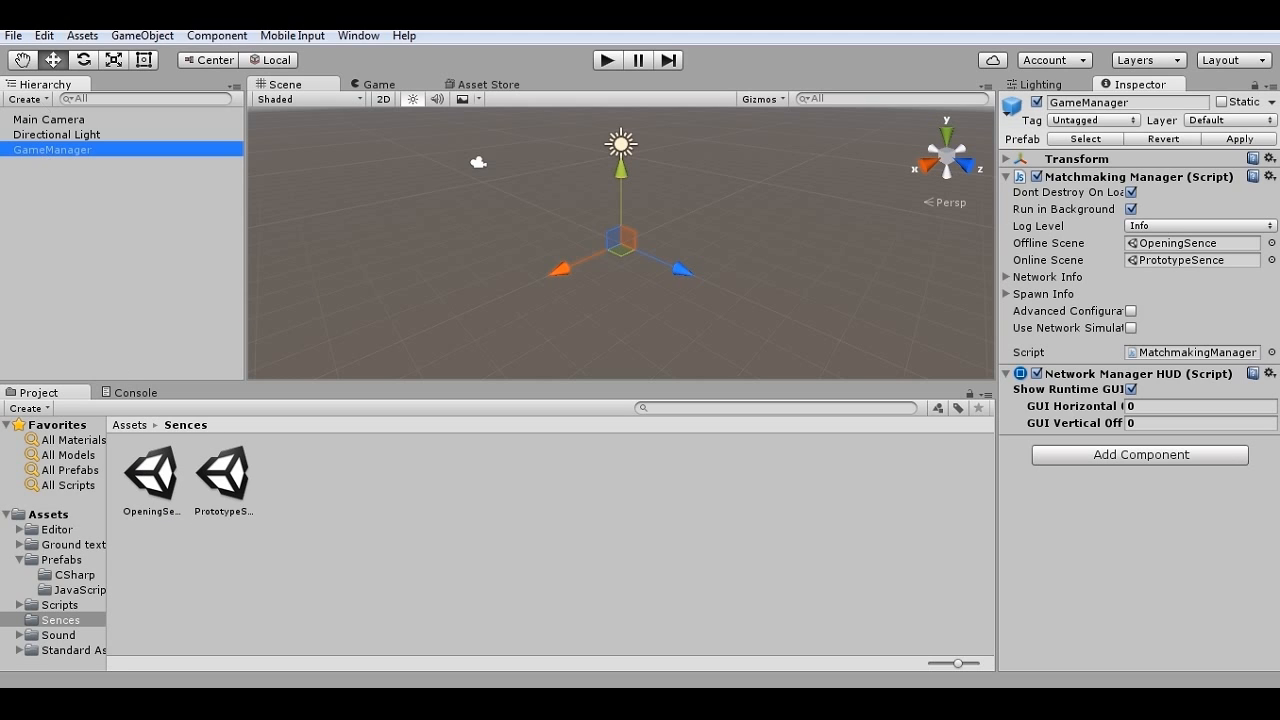
Step: Review the scenes included in the Build Settings and close the window
{"action": "left_click", "coordinate": [14, 35]}
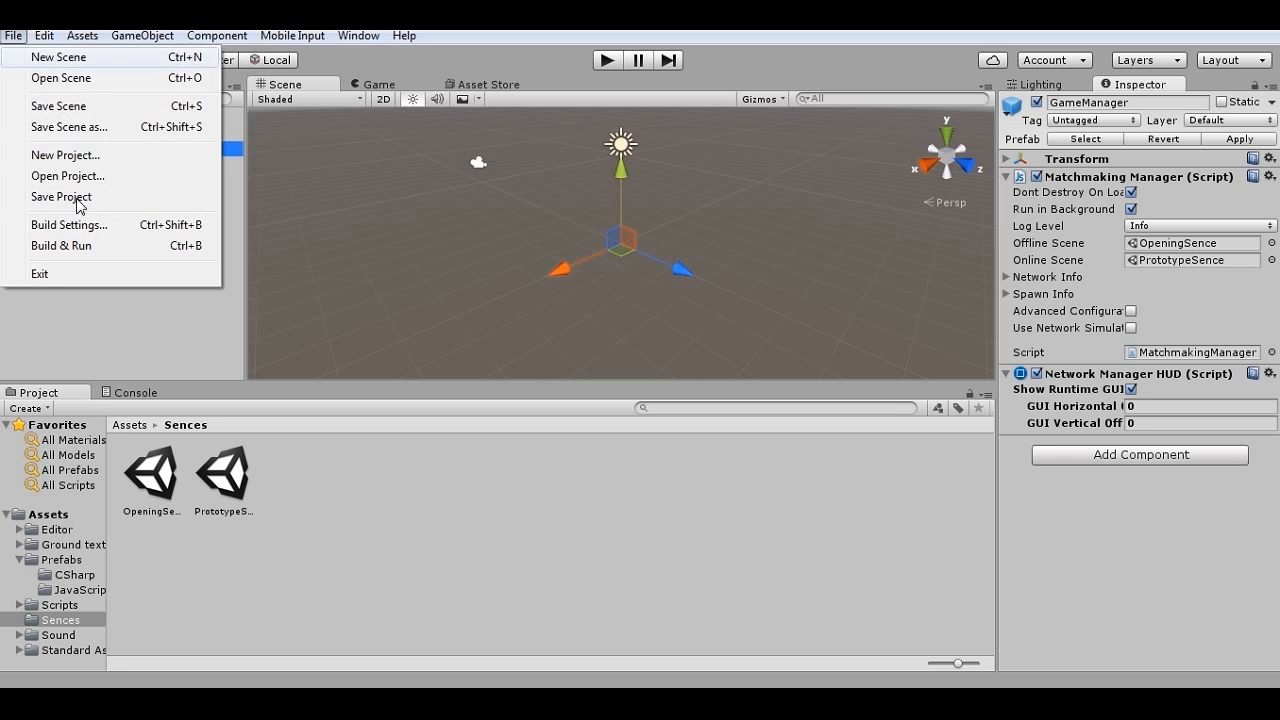
{"action": "left_click", "coordinate": [85, 229]}
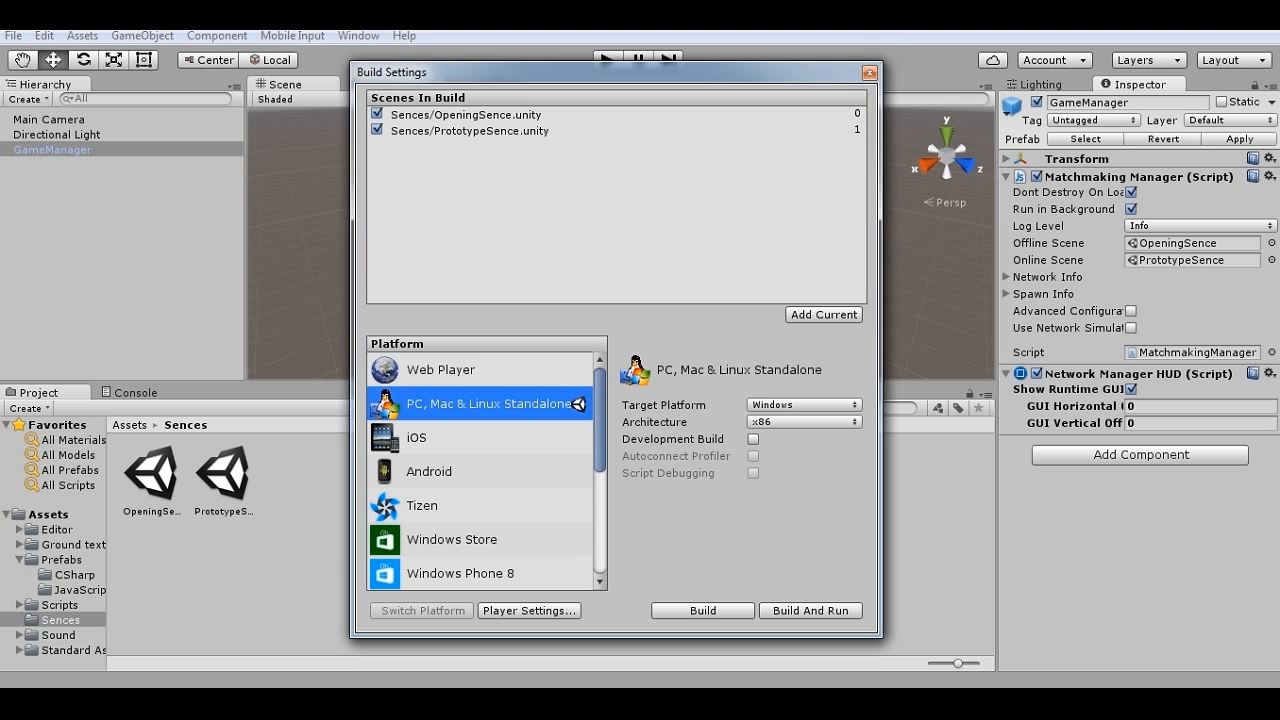
{"action": "left_click", "coordinate": [869, 73]}
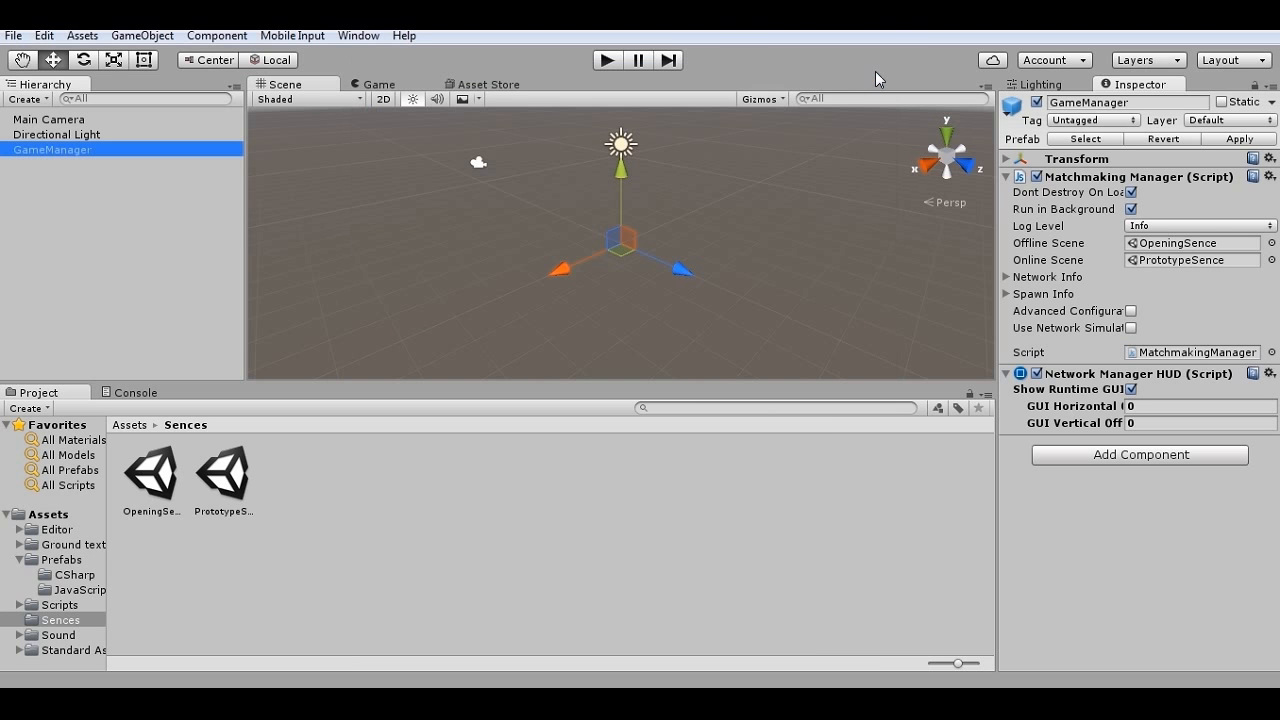
Step: Examine the Network Info and Spawn Info settings of GameManager's Matchmaking Manager component
{"action": "left_click", "coordinate": [1005, 279]}
{"action": "left_click", "coordinate": [1006, 279]}
{"action": "left_click", "coordinate": [1007, 294]}
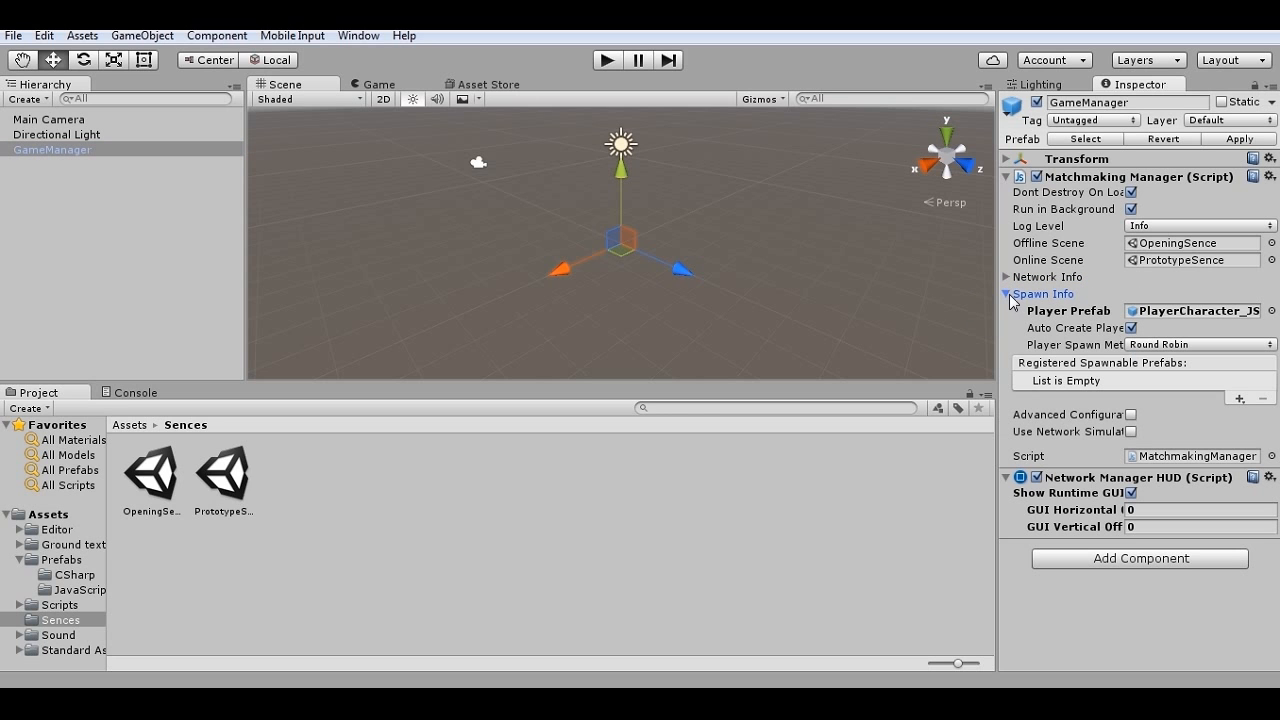
{"action": "left_click", "coordinate": [1007, 295]}
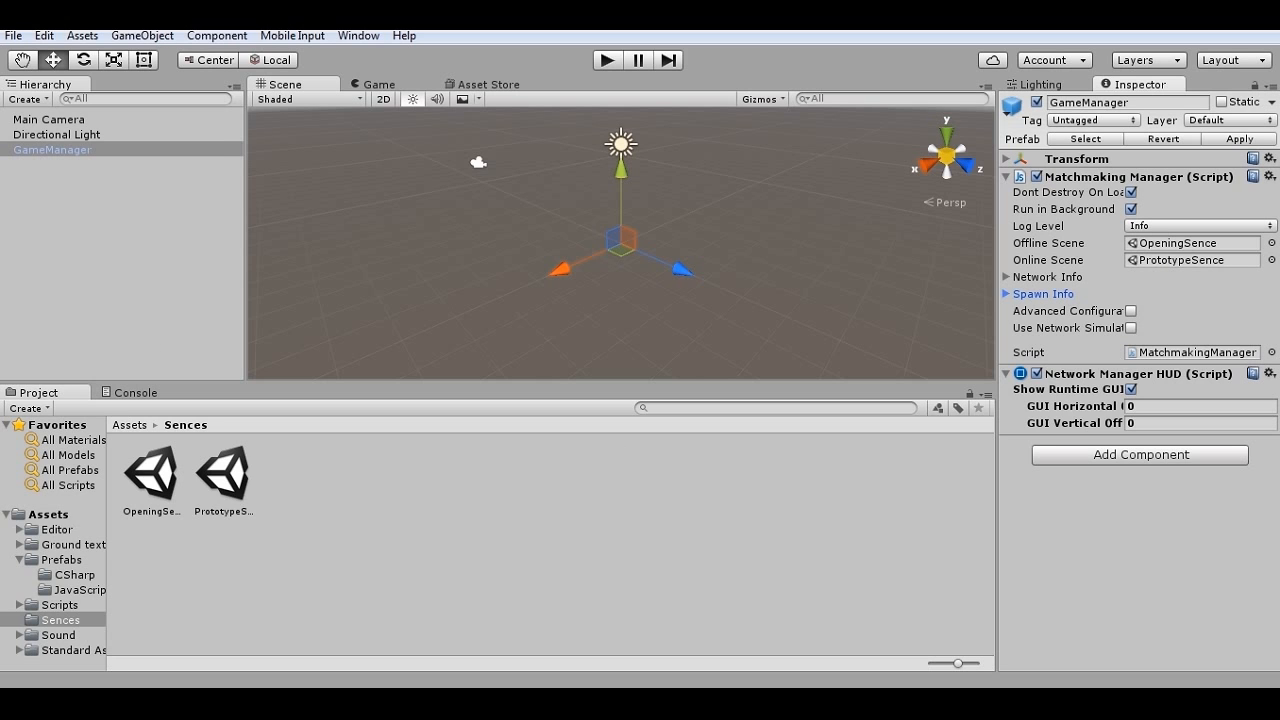
Step: Add the PrototypeSence scene to the build's scene list again, remove the duplicate entry and close Build Settings
{"action": "left_click", "coordinate": [14, 36]}
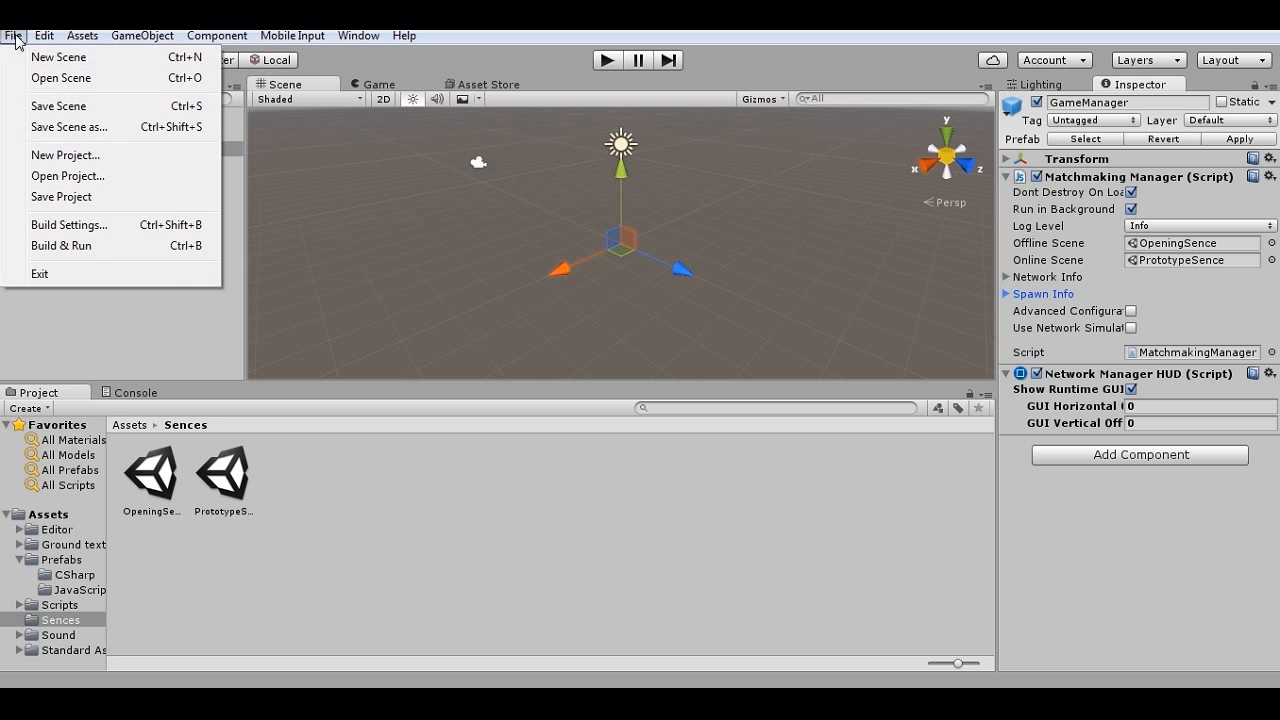
{"action": "left_click", "coordinate": [100, 224]}
{"action": "left_click_drag", "start_coordinate": [232, 510], "coordinate": [447, 157]}
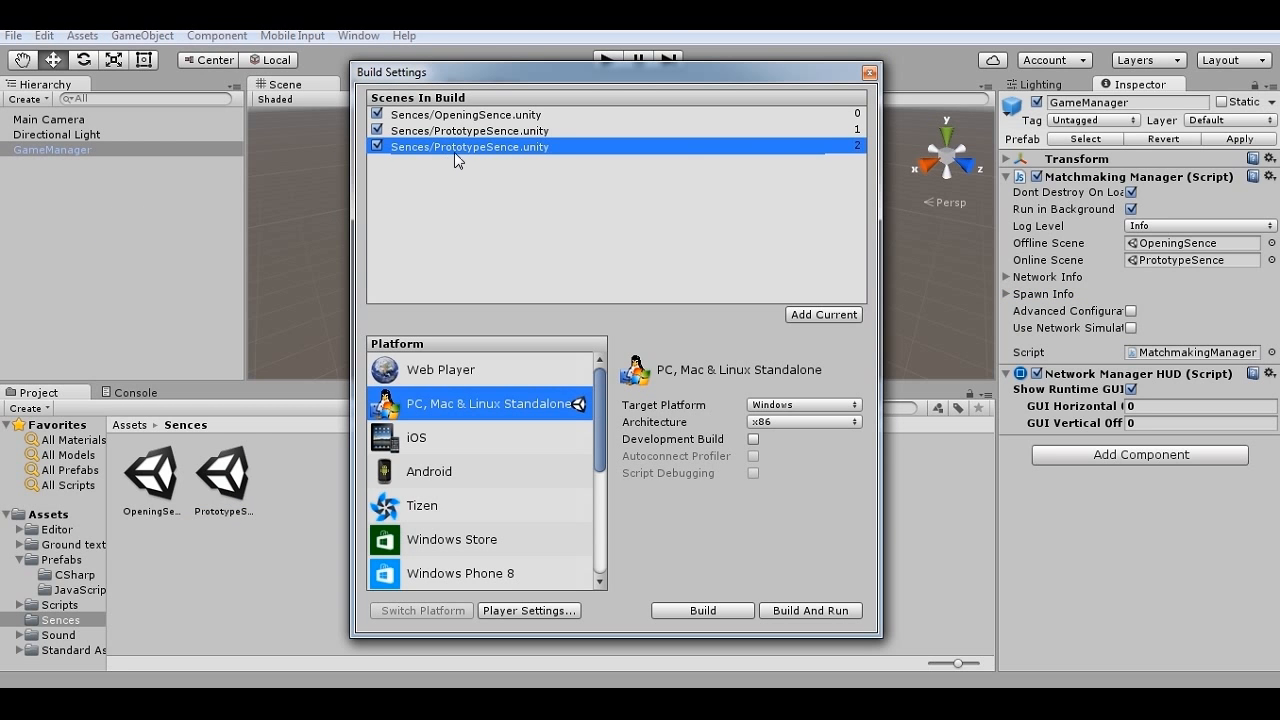
{"action": "left_click", "coordinate": [478, 134]}
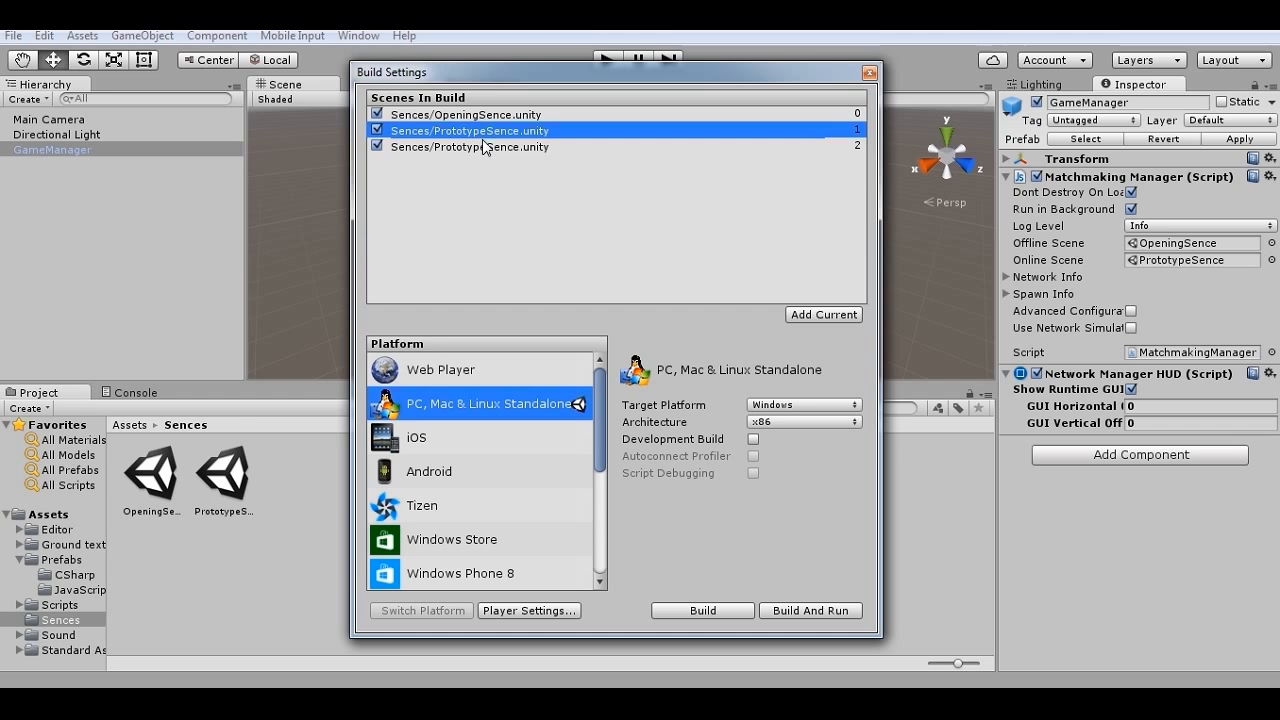
{"action": "left_click", "coordinate": [483, 147]}
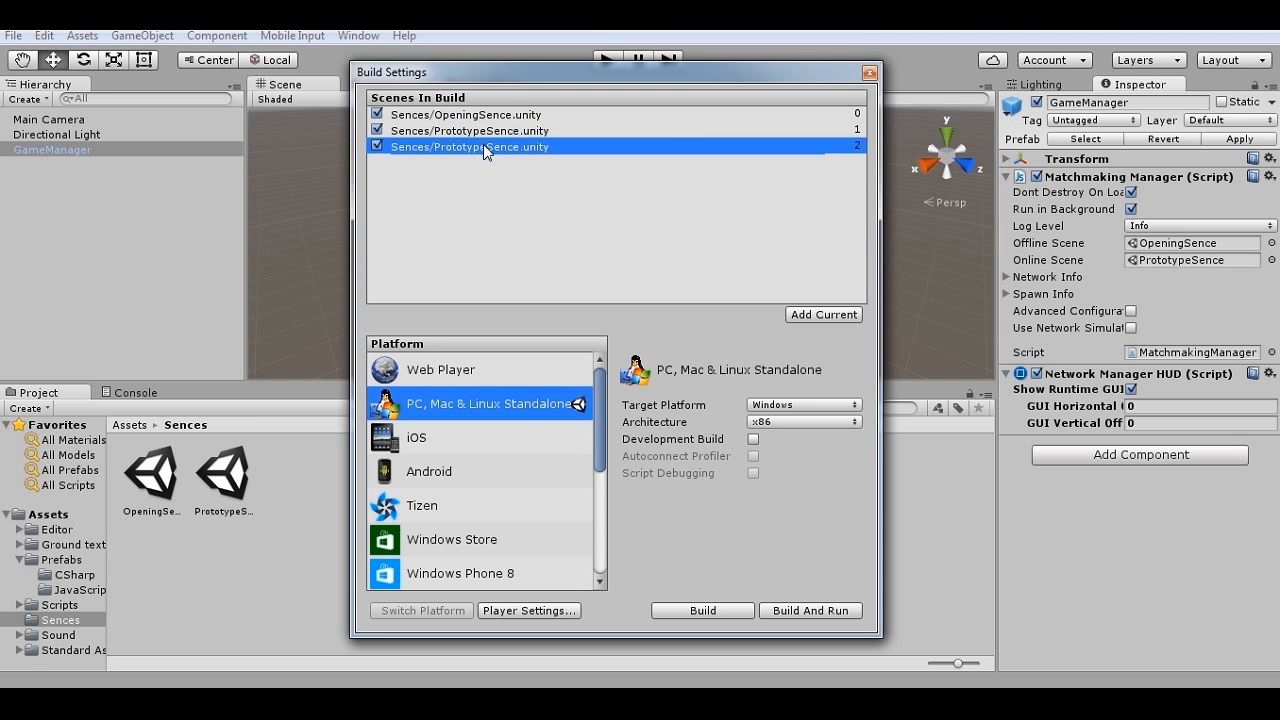
{"action": "key", "text": "Delete"}
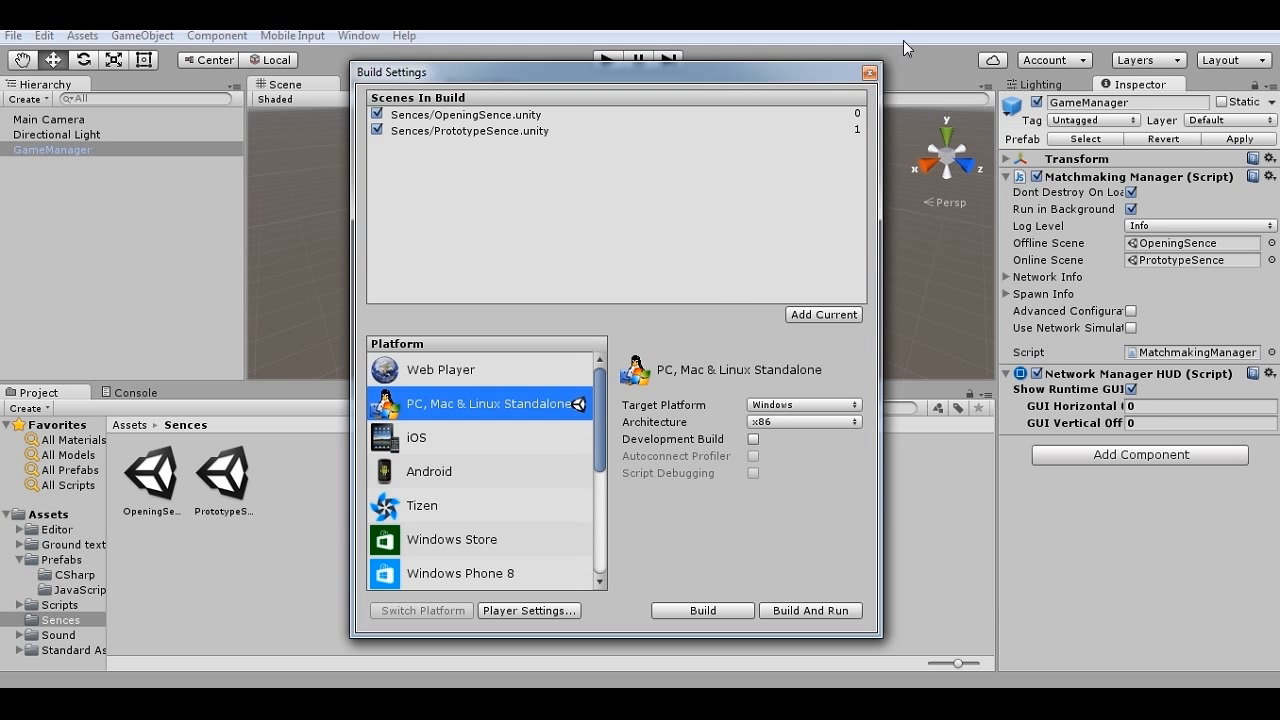
{"action": "left_click", "coordinate": [869, 72]}
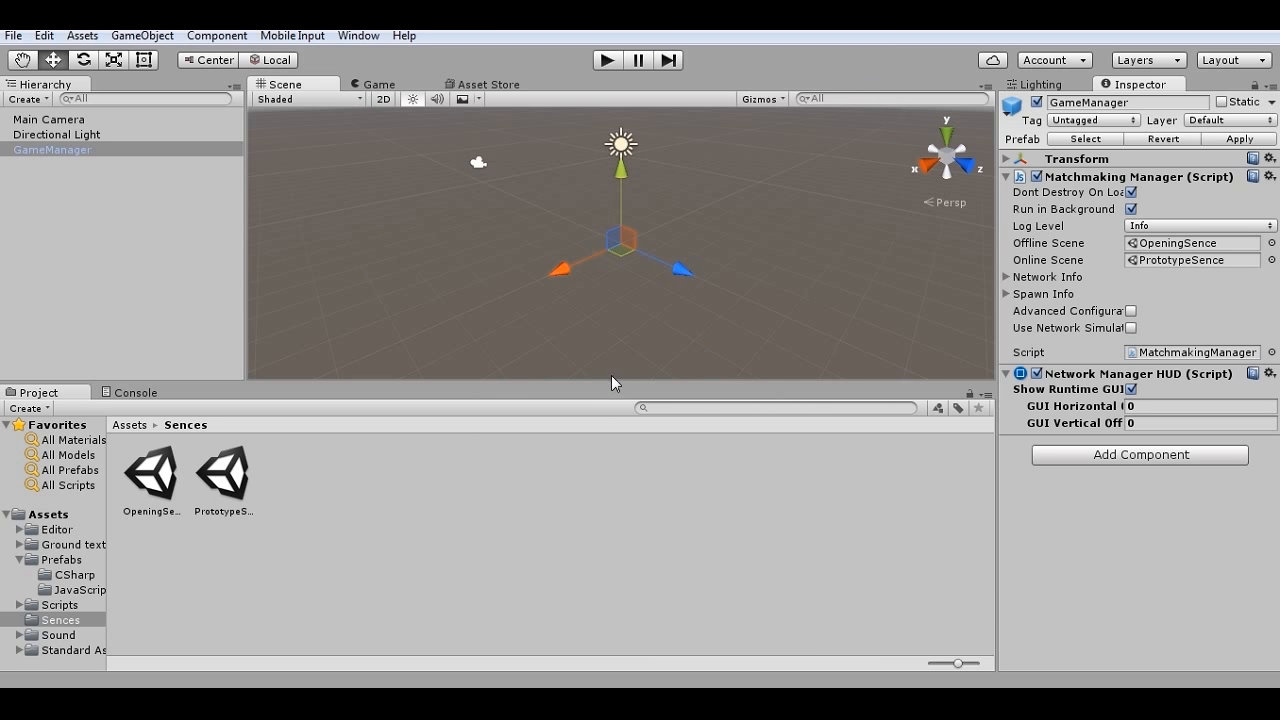
Step: Open the PrototypeSence scene and inspect its Floor, Directional Light and SpawnPoints objects
{"action": "left_click", "coordinate": [463, 445]}
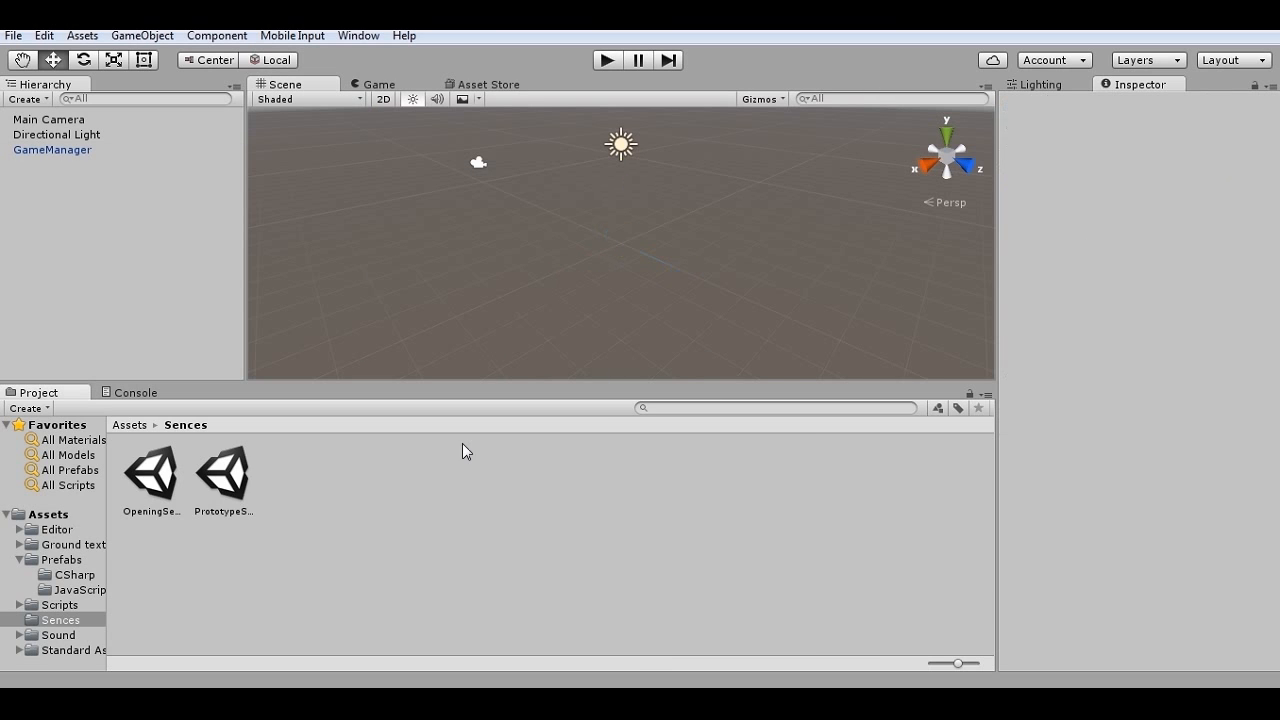
{"action": "double_click", "coordinate": [218, 484]}
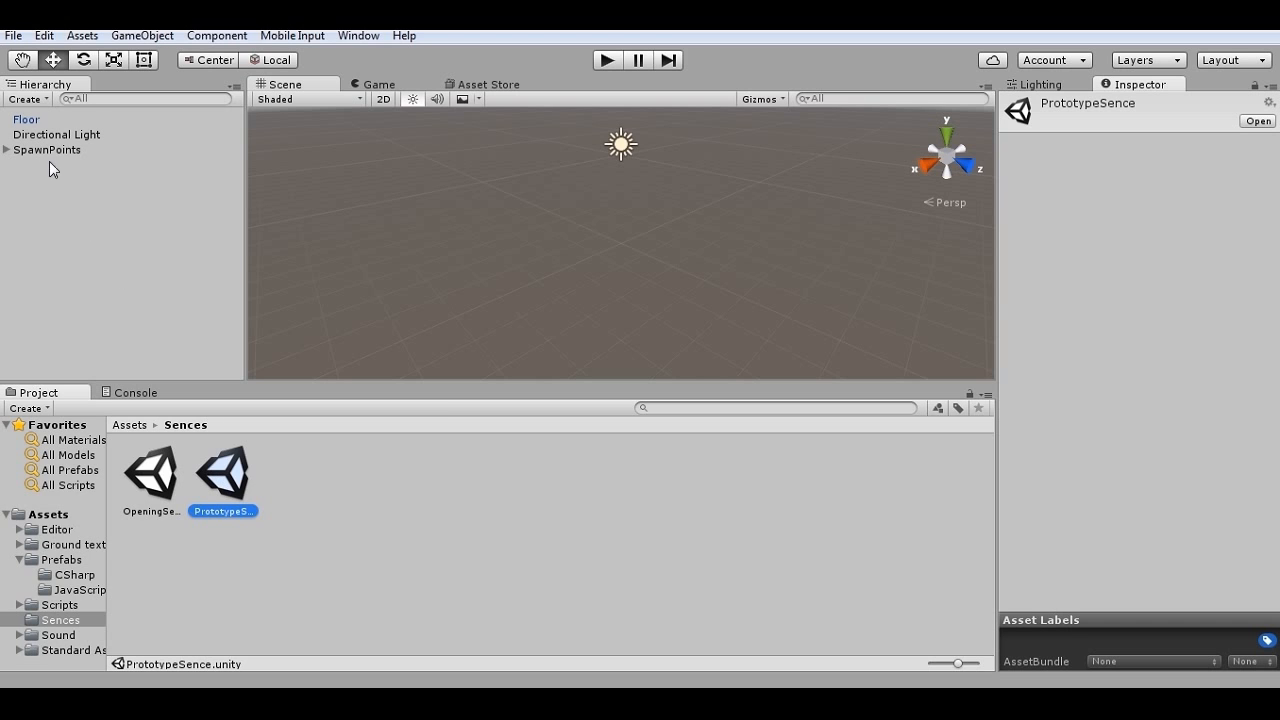
{"action": "left_click", "coordinate": [8, 151]}
{"action": "left_click", "coordinate": [8, 150]}
{"action": "left_click", "coordinate": [24, 119]}
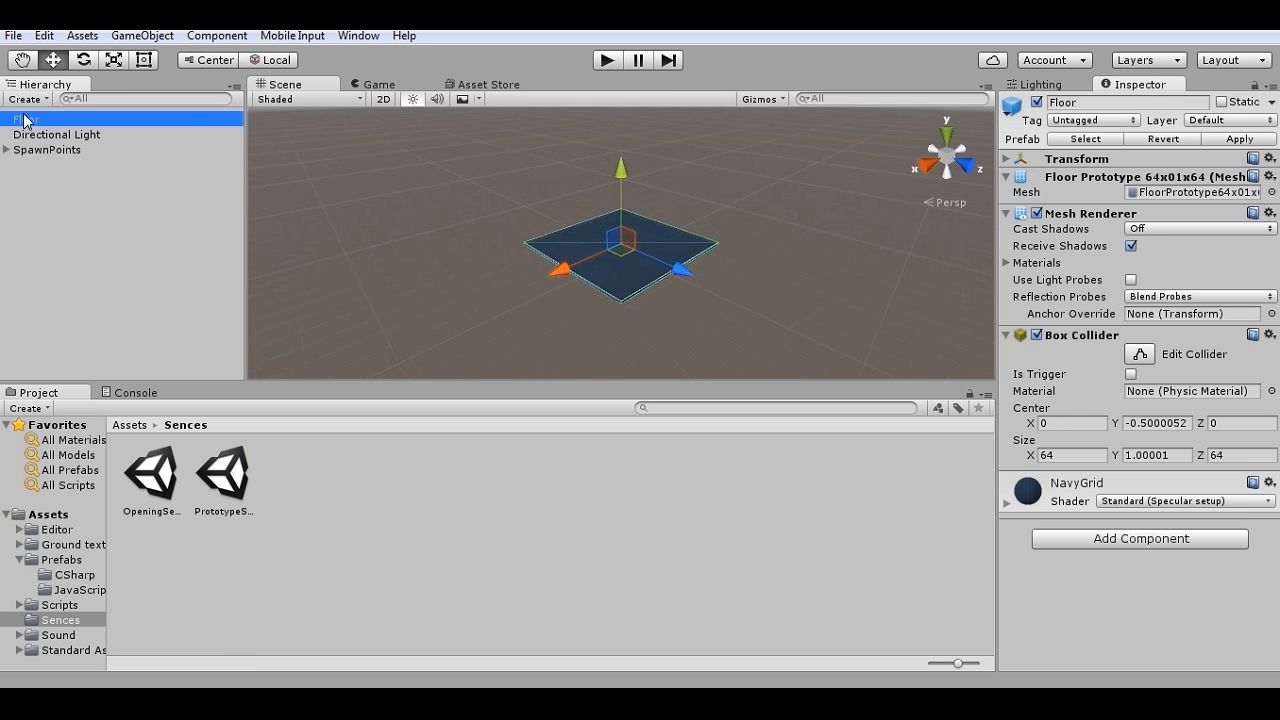
{"action": "left_click", "coordinate": [131, 134]}
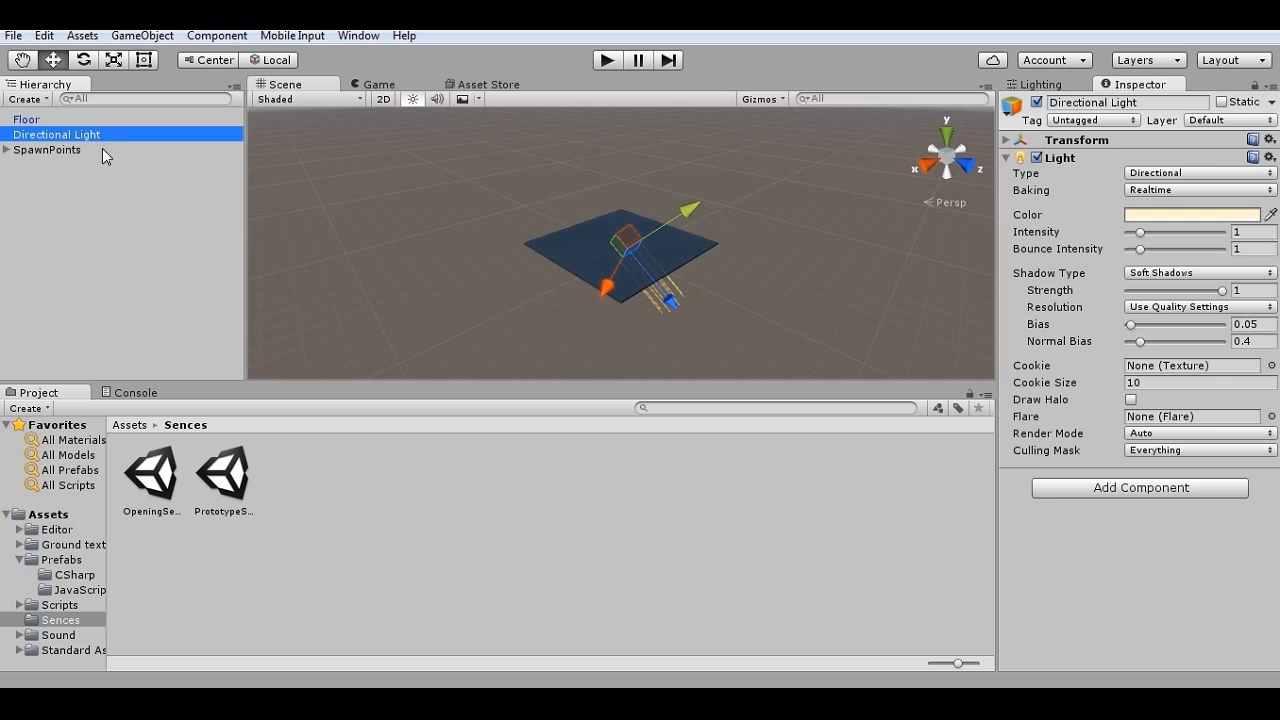
{"action": "left_click", "coordinate": [102, 149]}
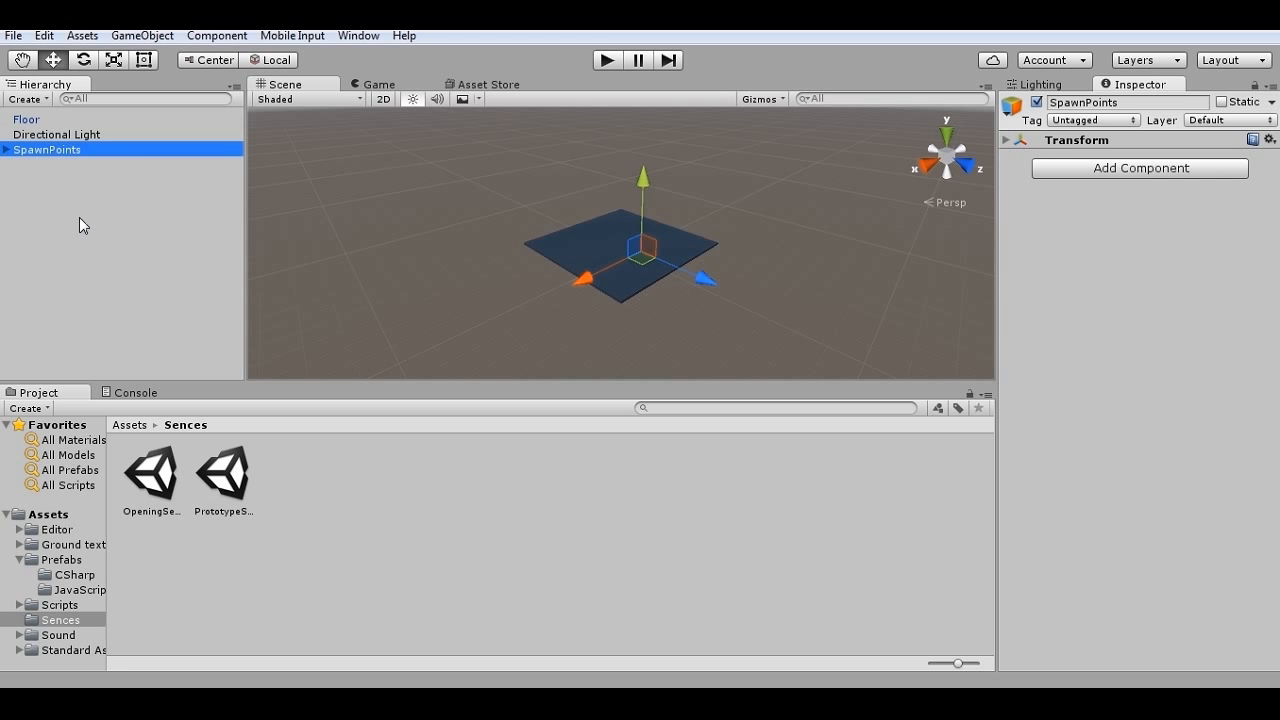
Step: Expand SpawnPoints and examine the components and positions of SpawnPoint1 through SpawnPoint4
{"action": "left_click", "coordinate": [7, 150]}
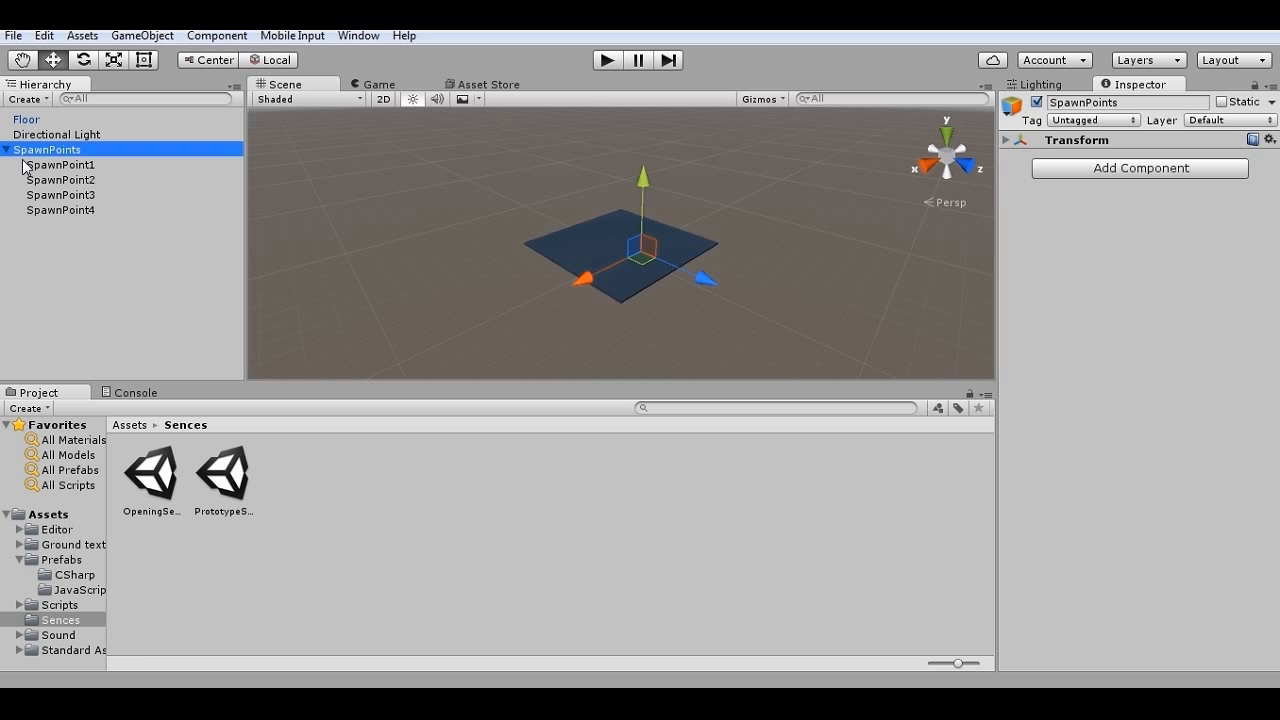
{"action": "left_click", "coordinate": [25, 164]}
{"action": "left_click", "coordinate": [40, 181]}
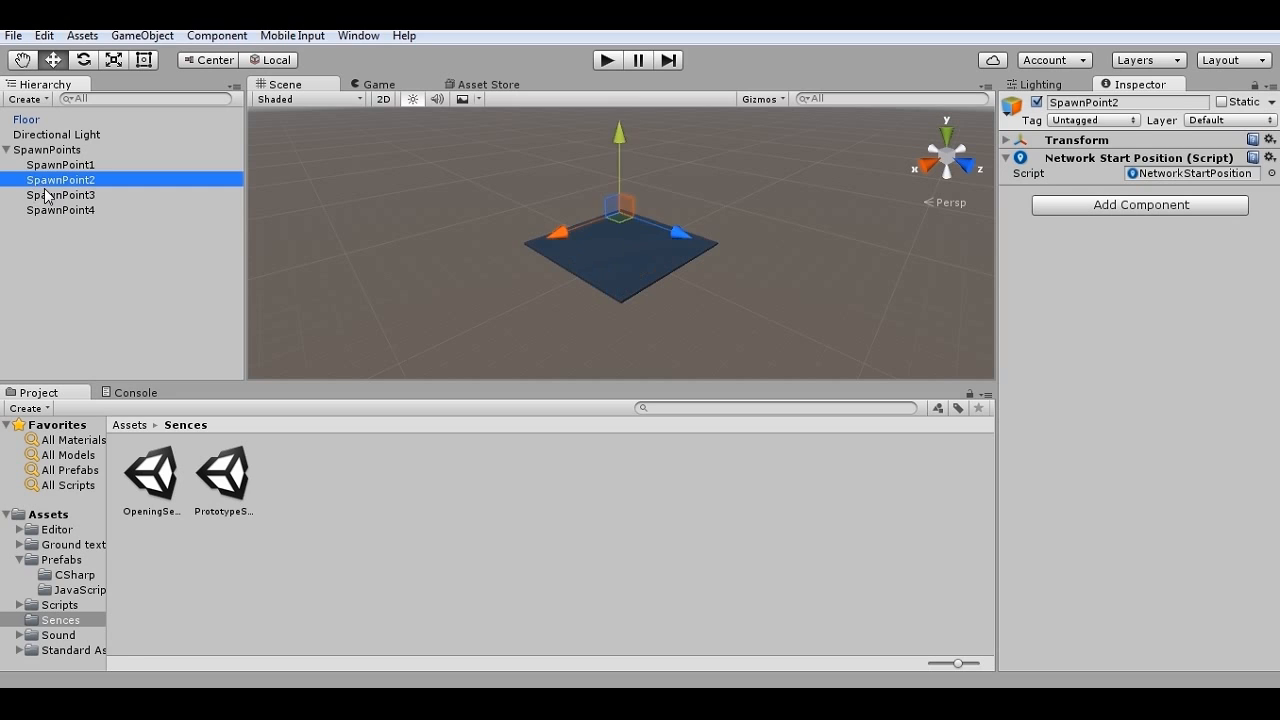
{"action": "left_click", "coordinate": [46, 194]}
{"action": "left_click", "coordinate": [54, 210]}
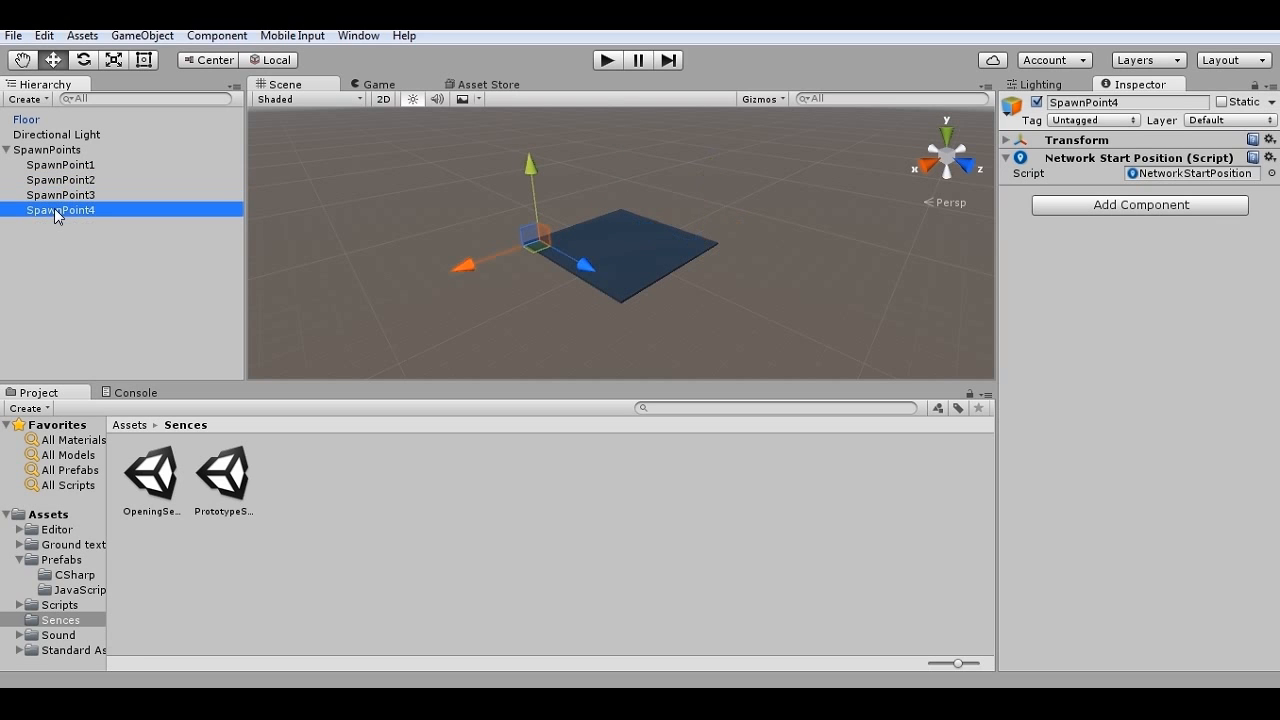
{"action": "left_click", "coordinate": [52, 166]}
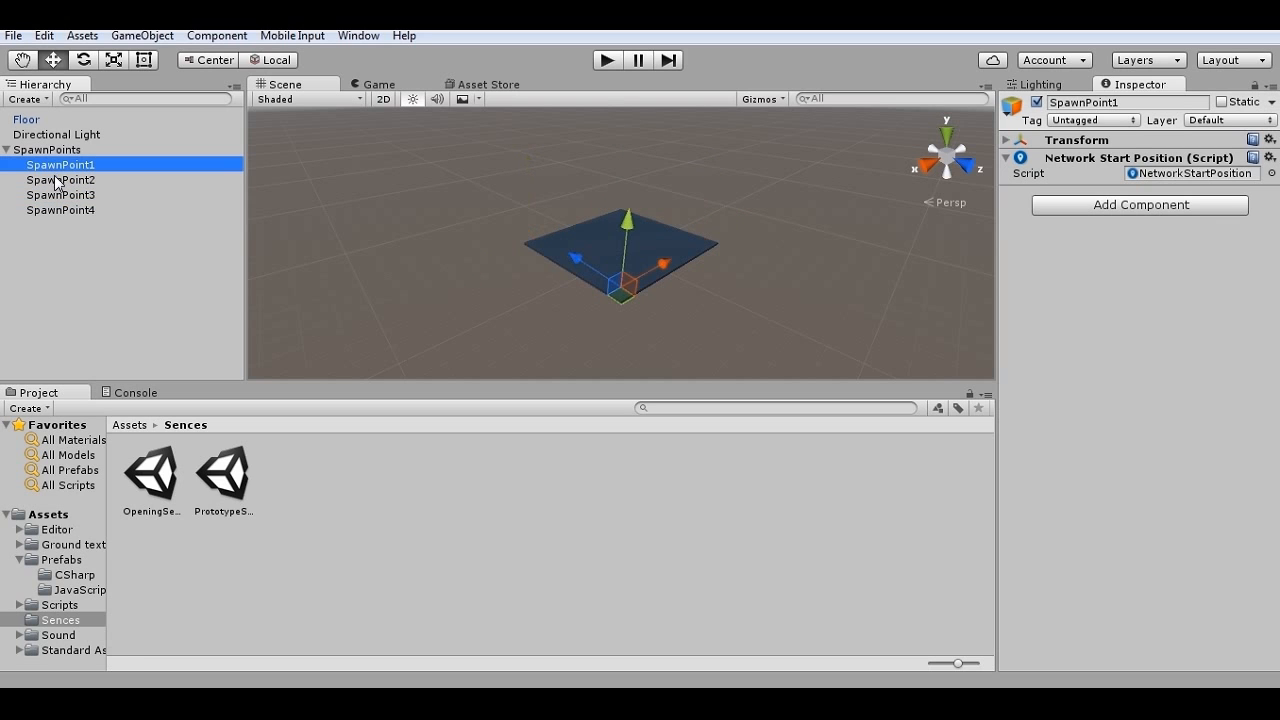
{"action": "left_click", "coordinate": [56, 180]}
{"action": "left_click", "coordinate": [62, 195]}
{"action": "left_click", "coordinate": [66, 209]}
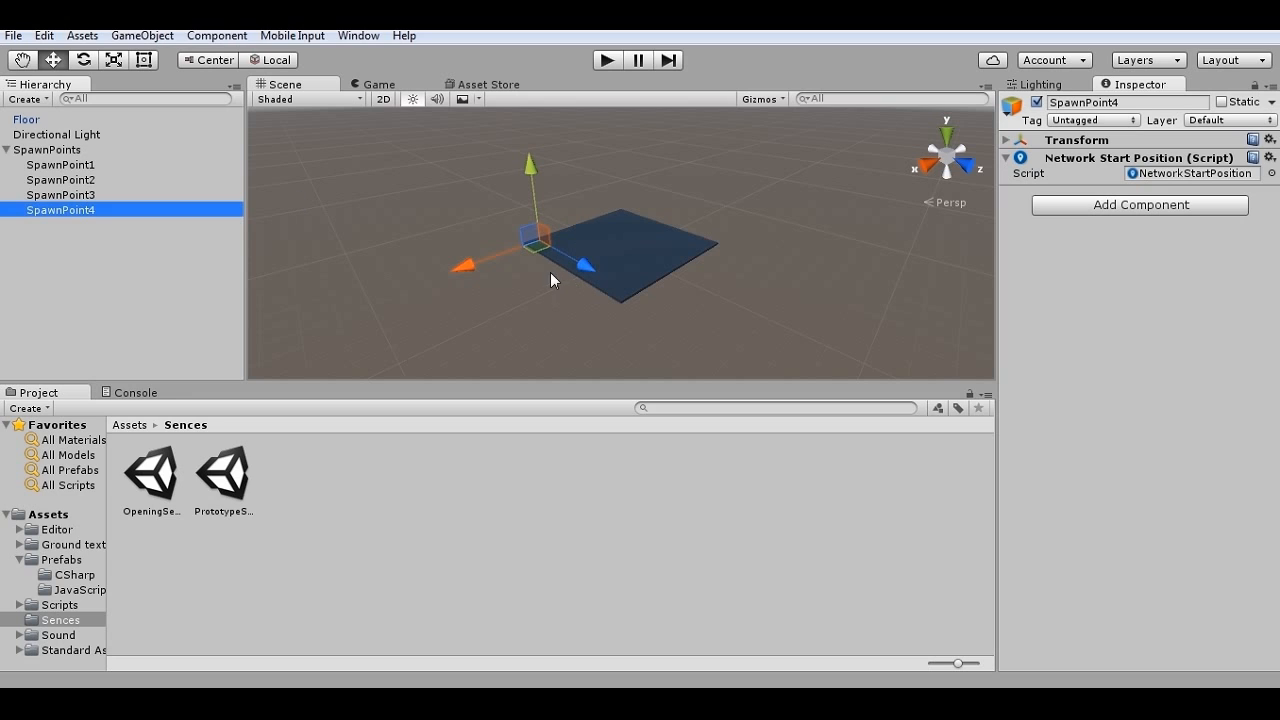
Step: Go through the four spawn points again to compare their placement around the floor's corners
{"action": "left_click", "coordinate": [77, 194]}
{"action": "left_click", "coordinate": [74, 181]}
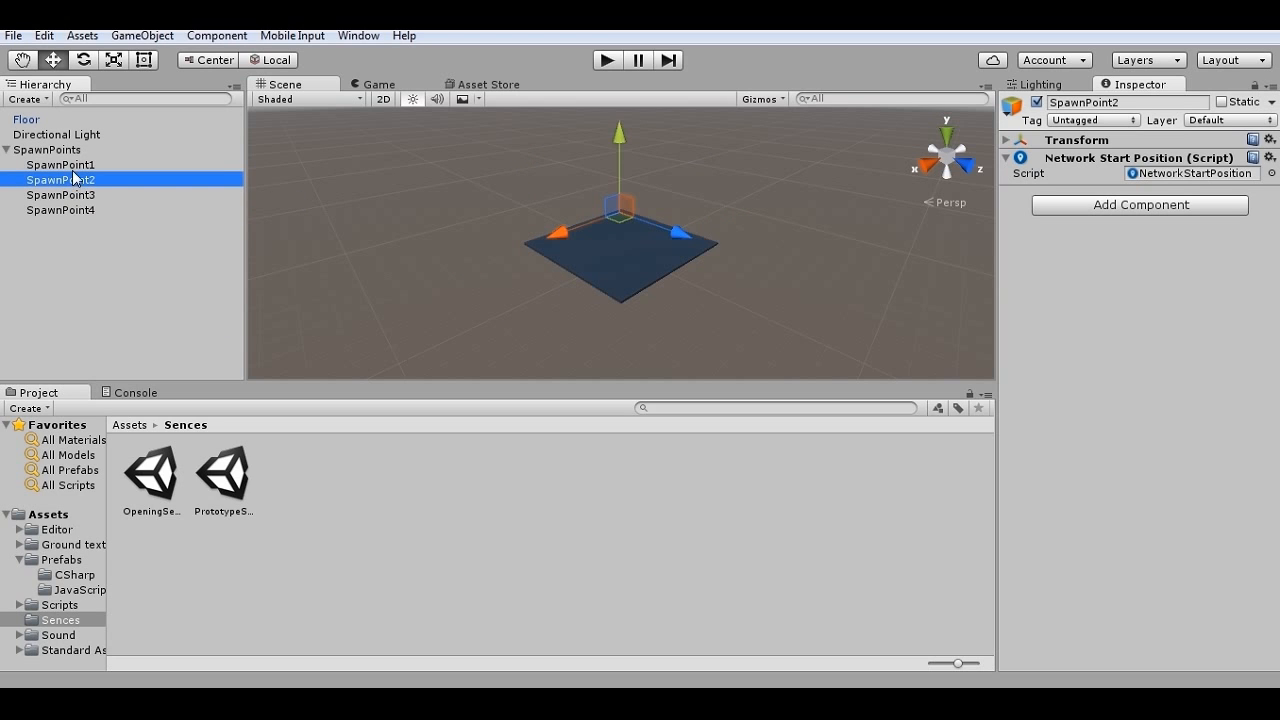
{"action": "left_click", "coordinate": [78, 166]}
{"action": "left_click", "coordinate": [77, 182]}
{"action": "left_click", "coordinate": [66, 153]}
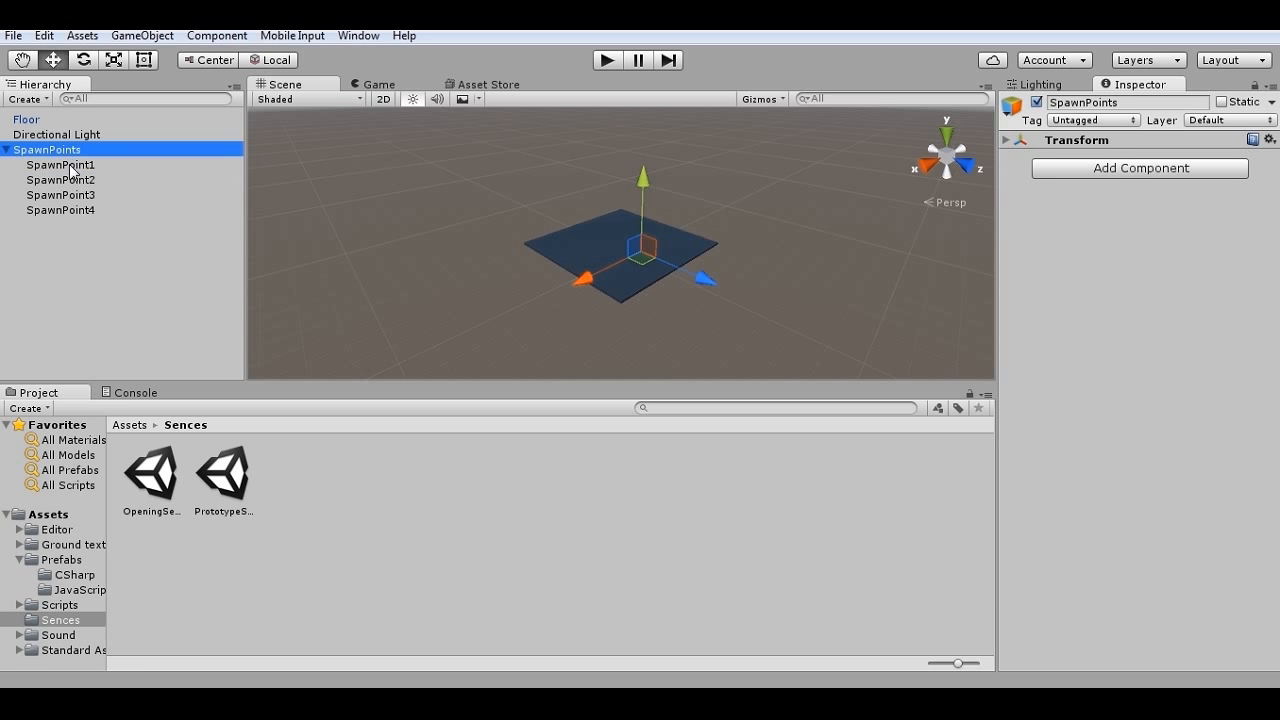
{"action": "left_click", "coordinate": [70, 165]}
{"action": "left_click", "coordinate": [75, 181]}
{"action": "left_click", "coordinate": [77, 198]}
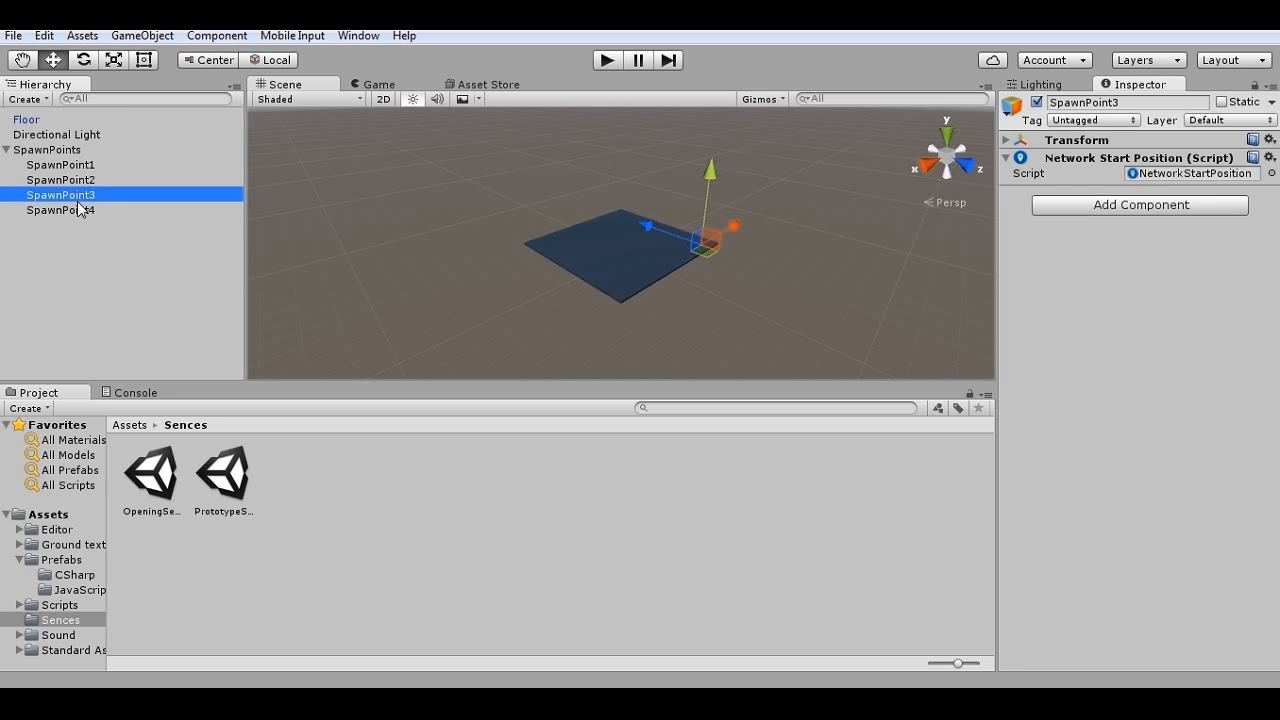
{"action": "left_click", "coordinate": [80, 209]}
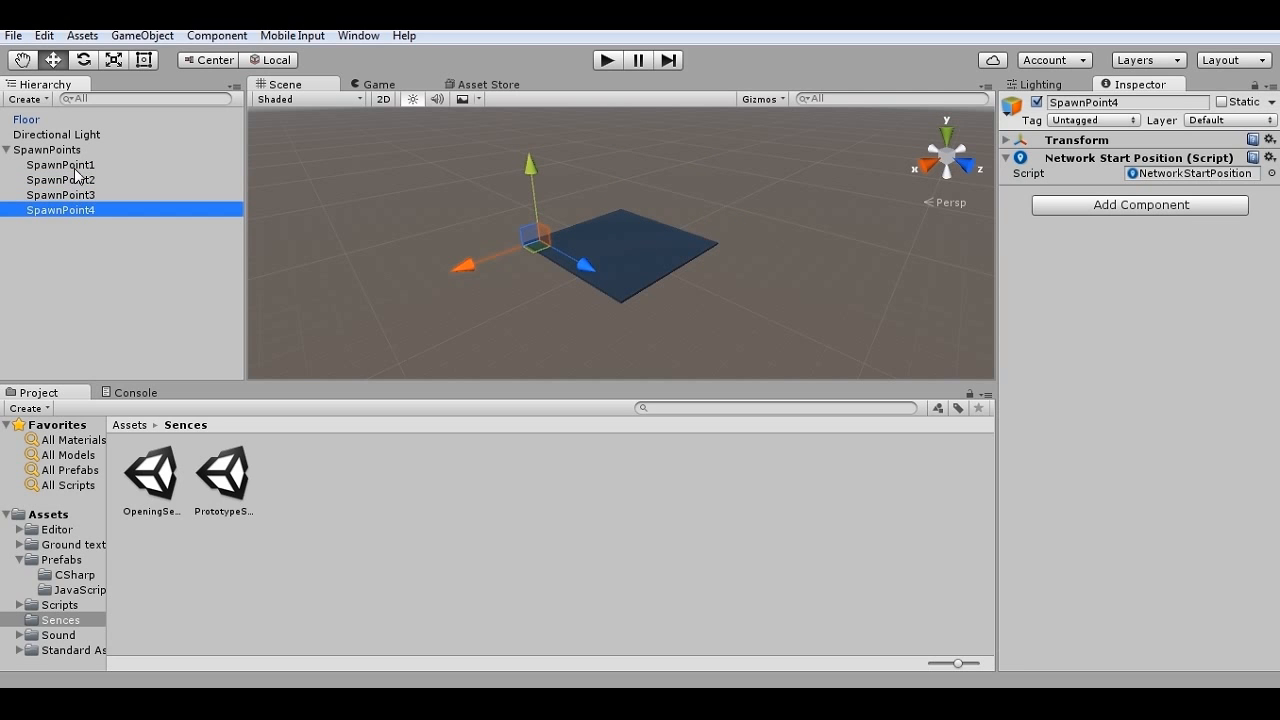
{"action": "left_click", "coordinate": [78, 166]}
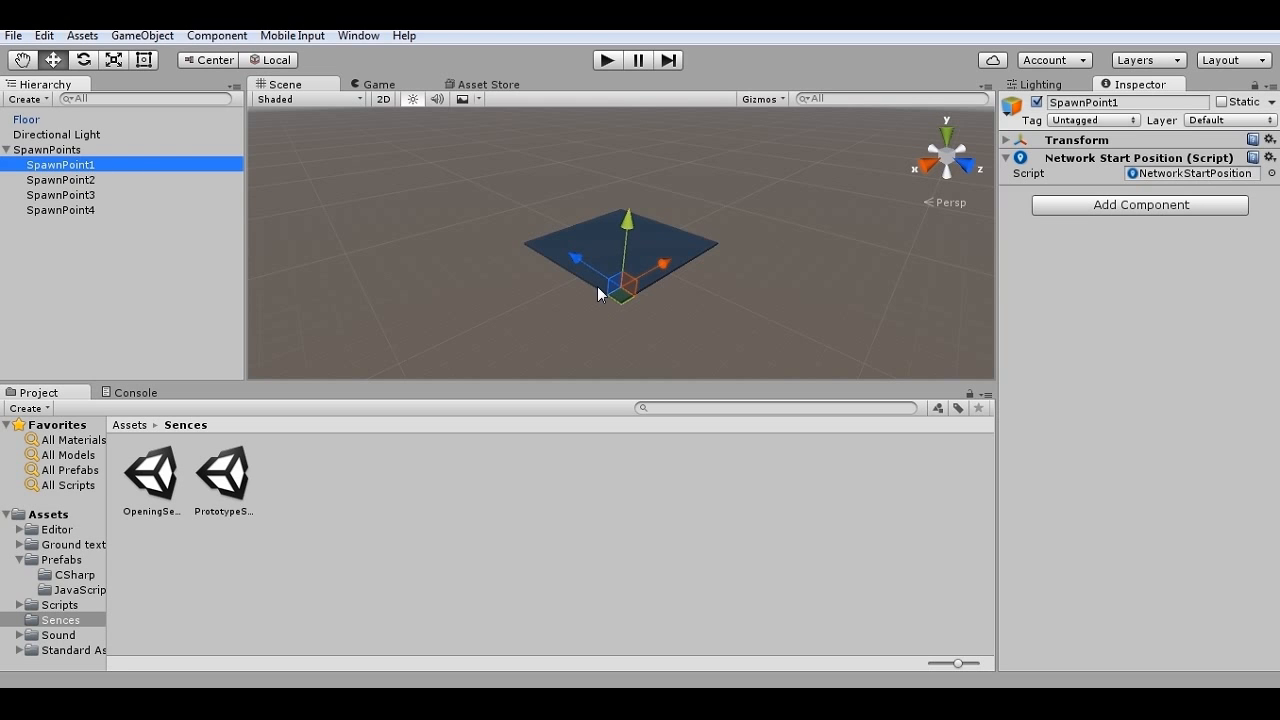
Step: Focus on SpawnPoint2 and examine its height relative to the floor from above, from the side and from below
{"action": "left_click_drag", "start_coordinate": [600, 284], "coordinate": [605, 272], "text": "alt"}
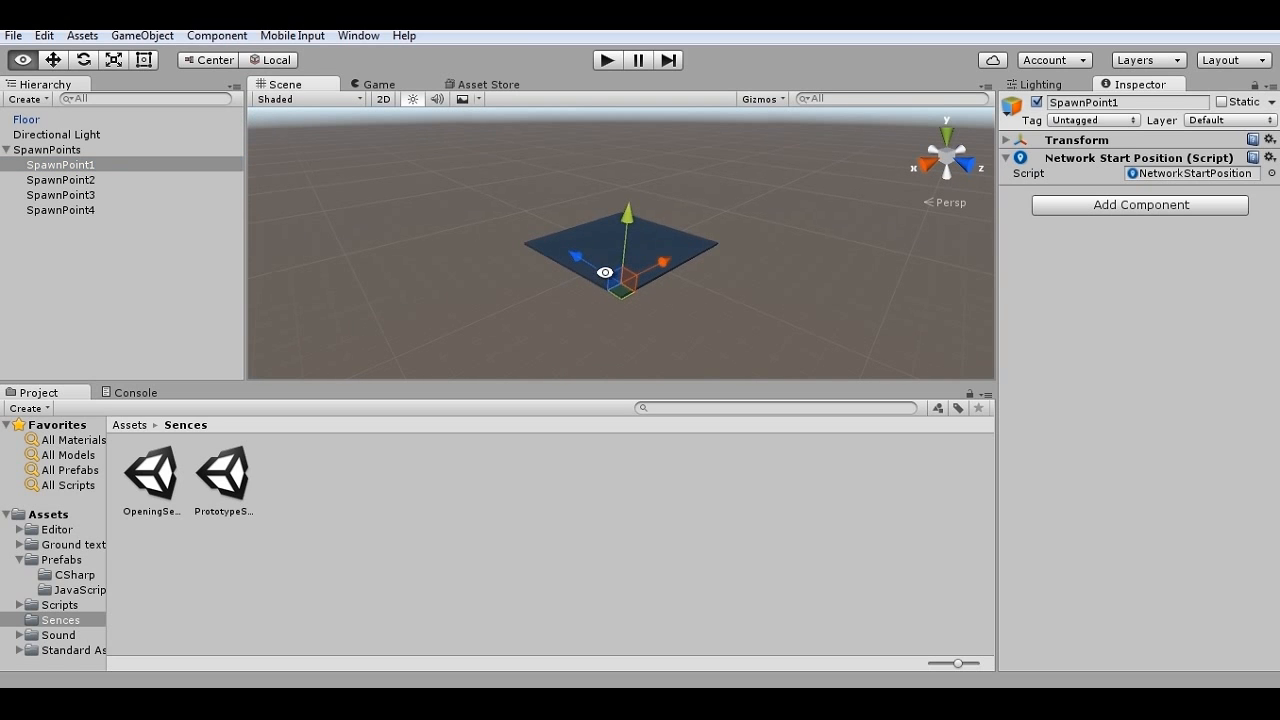
{"action": "left_click", "coordinate": [607, 194]}
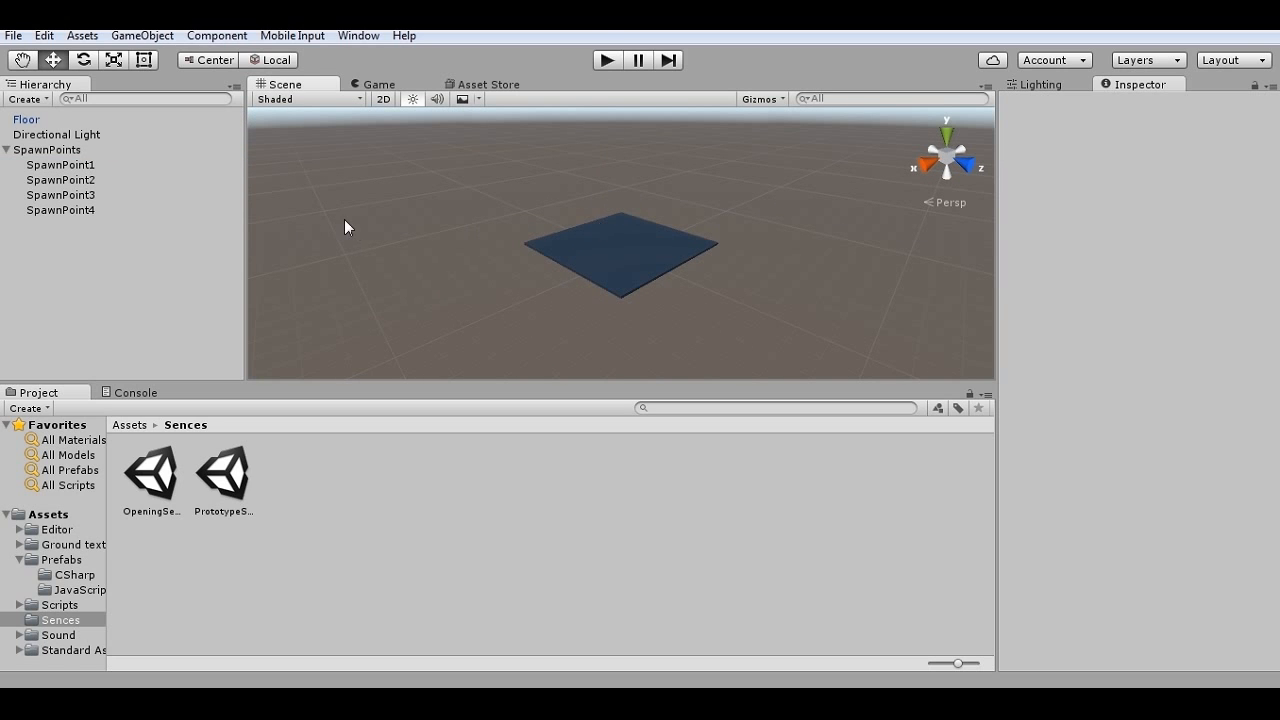
{"action": "double_click", "coordinate": [88, 181]}
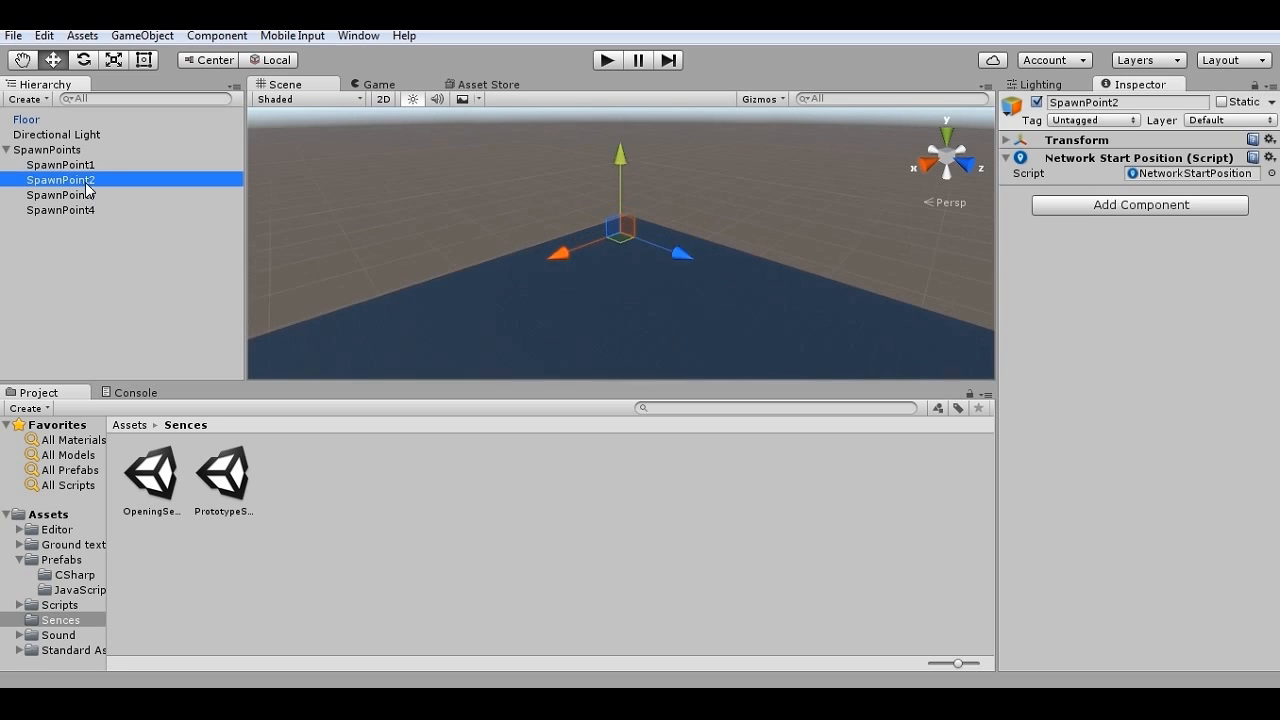
{"action": "left_click_drag", "start_coordinate": [523, 214], "coordinate": [772, 297], "text": "alt"}
{"action": "left_click_drag", "start_coordinate": [689, 220], "coordinate": [640, 277], "text": "alt"}
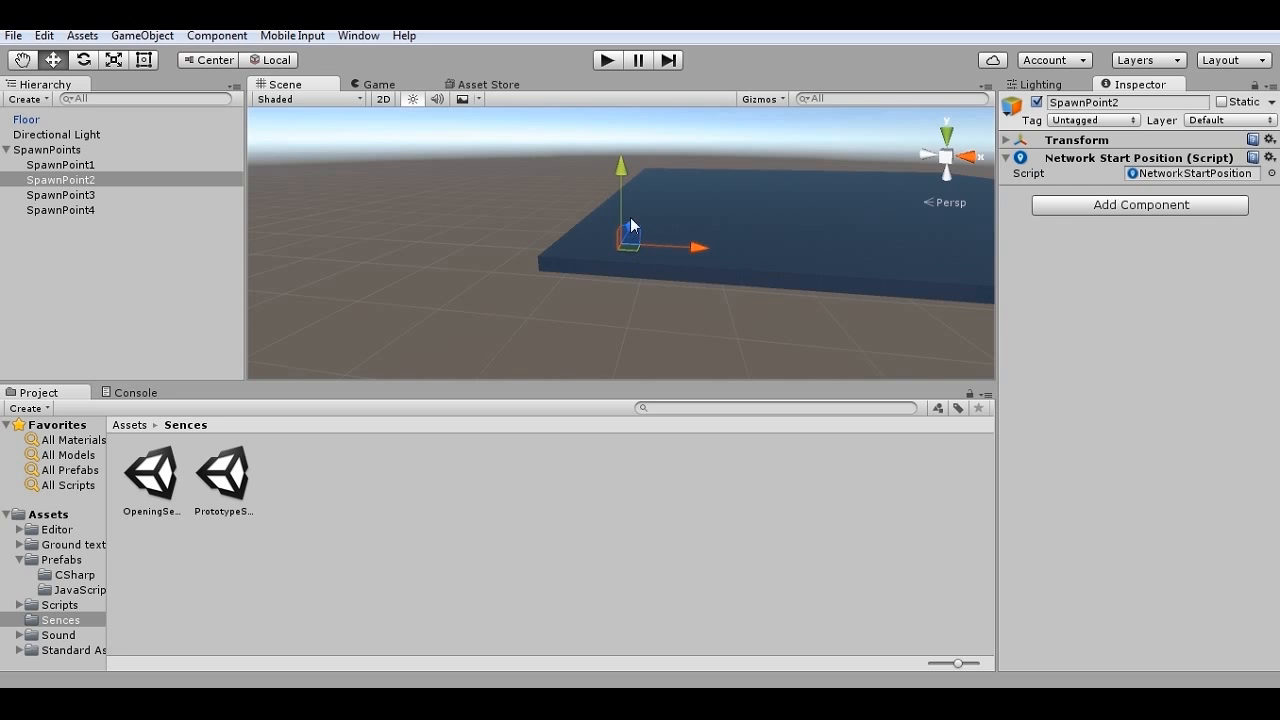
{"action": "left_click_drag", "start_coordinate": [680, 186], "coordinate": [686, 277], "text": "alt"}
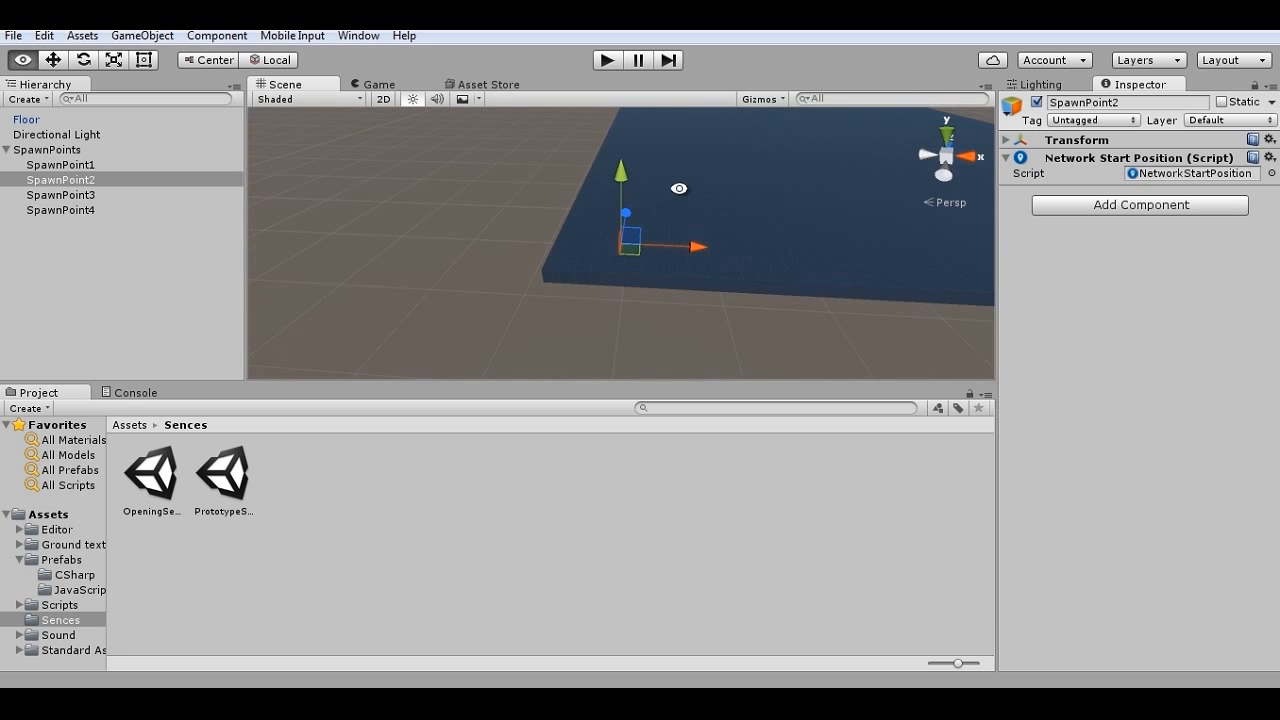
{"action": "left_click_drag", "start_coordinate": [677, 189], "coordinate": [688, 262], "text": "alt"}
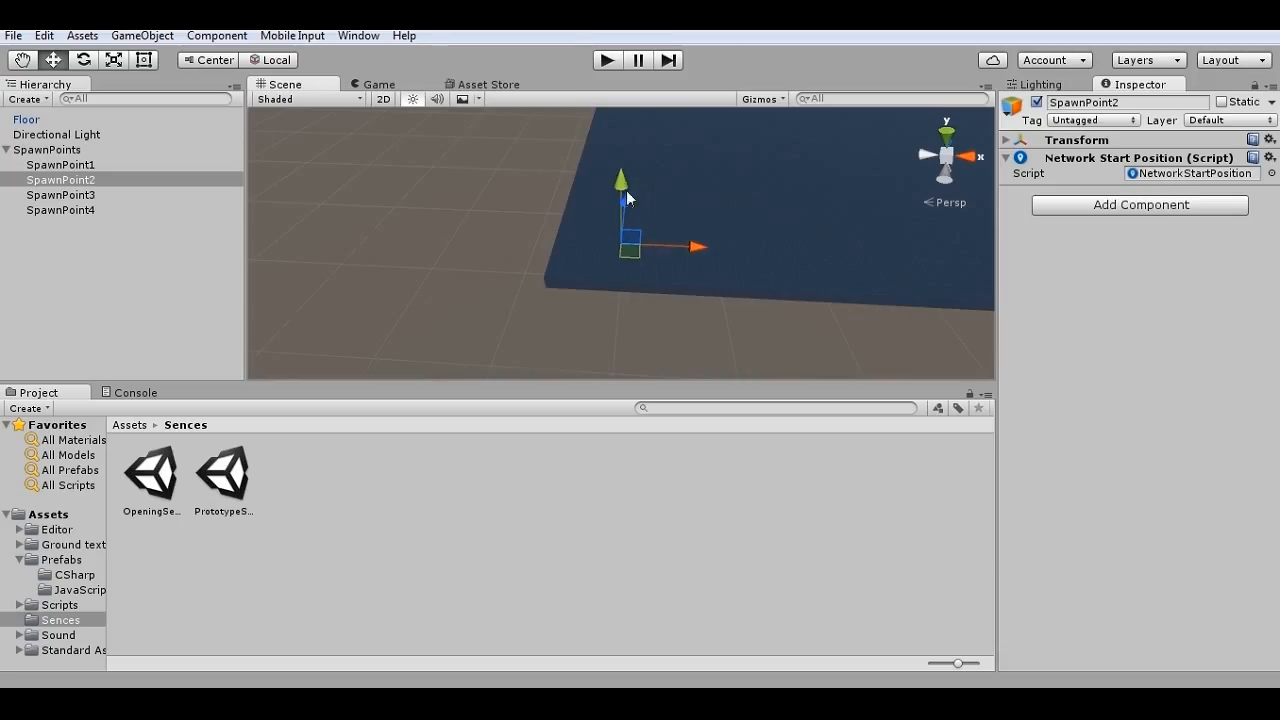
{"action": "left_click_drag", "start_coordinate": [690, 182], "coordinate": [659, 202], "text": "alt"}
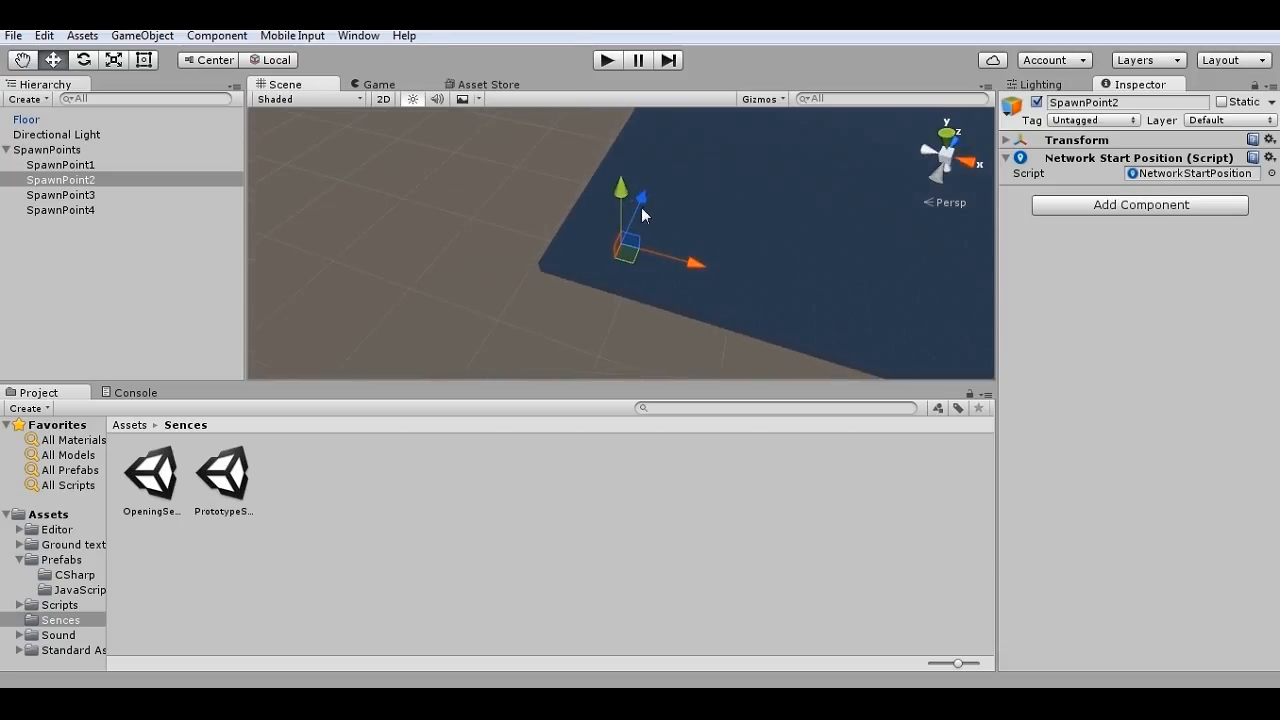
{"action": "left_click_drag", "start_coordinate": [629, 351], "coordinate": [713, 63], "text": "alt"}
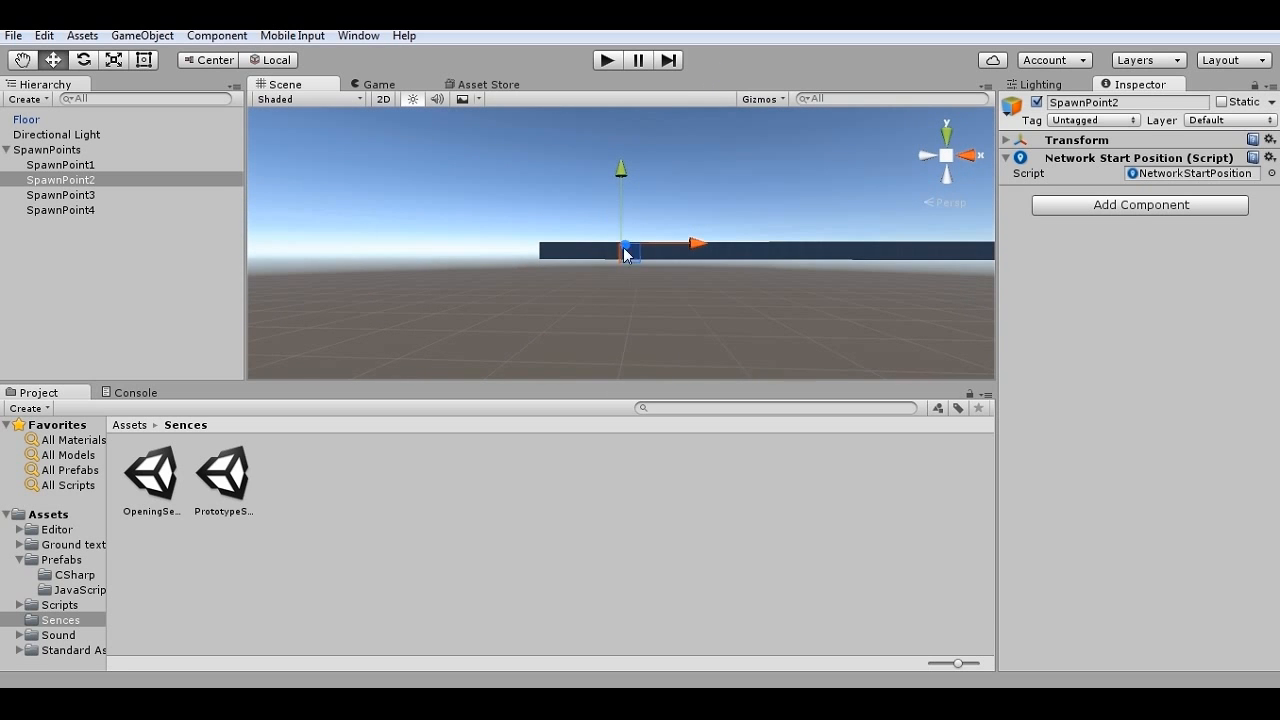
{"action": "left_click_drag", "start_coordinate": [600, 229], "coordinate": [605, 152], "text": "alt"}
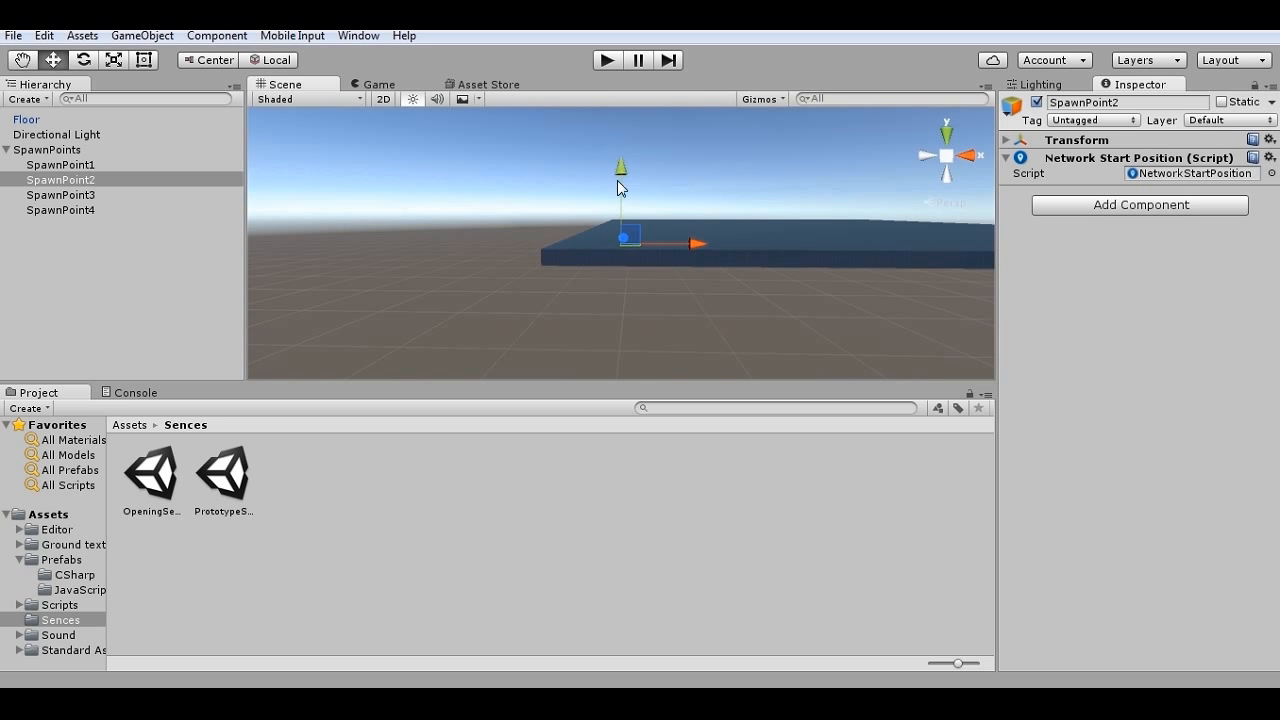
{"action": "left_click_drag", "start_coordinate": [646, 268], "coordinate": [677, 287], "text": "alt"}
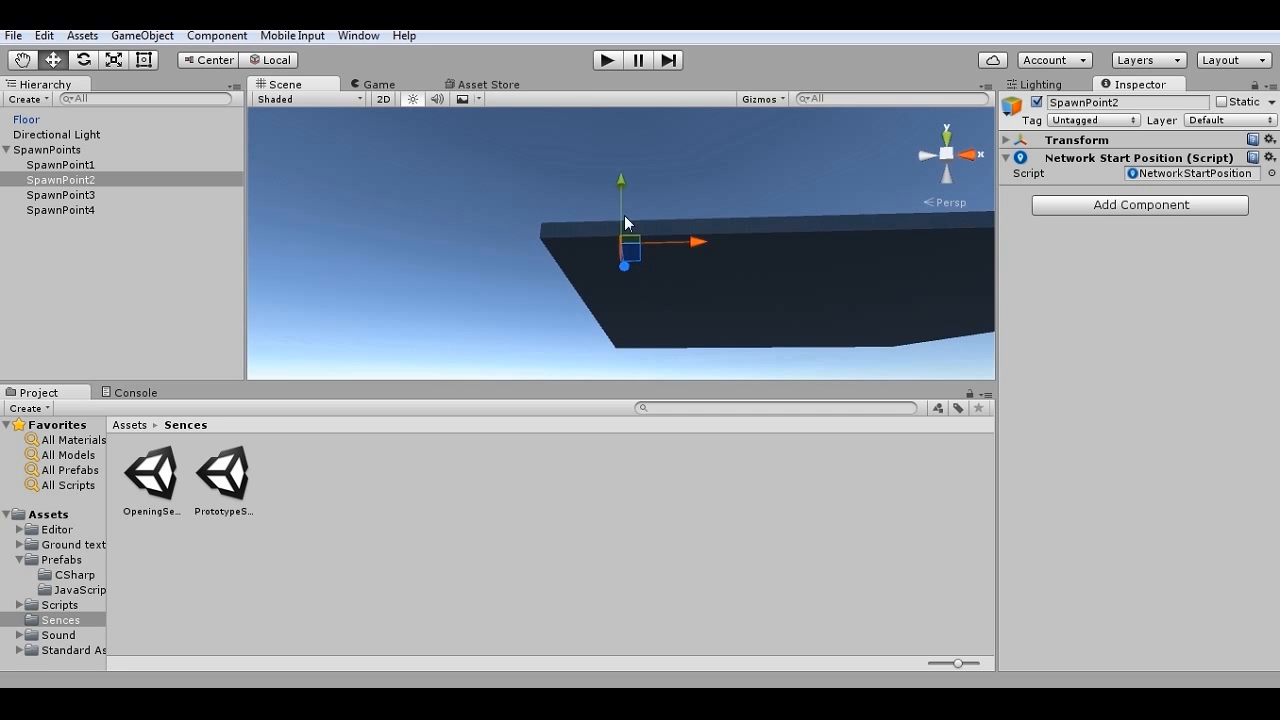
Step: Try moving SpawnPoint2 below the floor, undo that move and try placing it just above the floor's surface
{"action": "left_click_drag", "start_coordinate": [618, 188], "coordinate": [671, 346]}
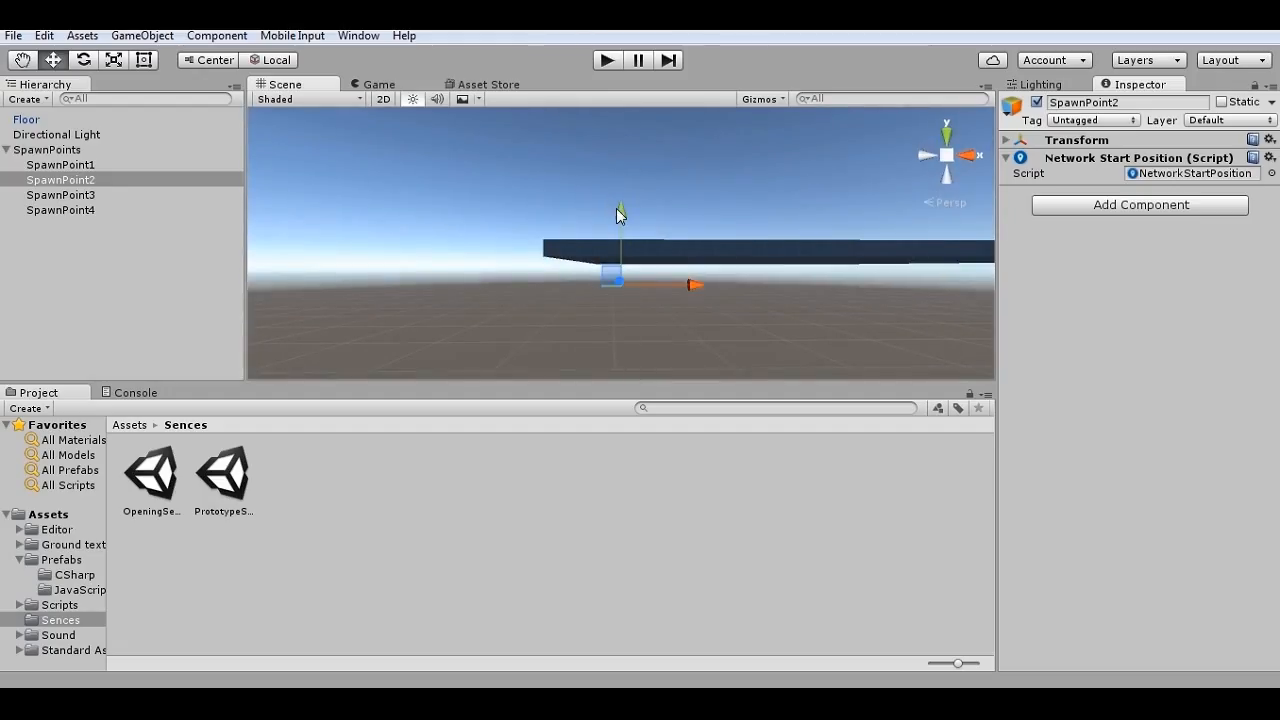
{"action": "key", "text": "ctrl+z"}
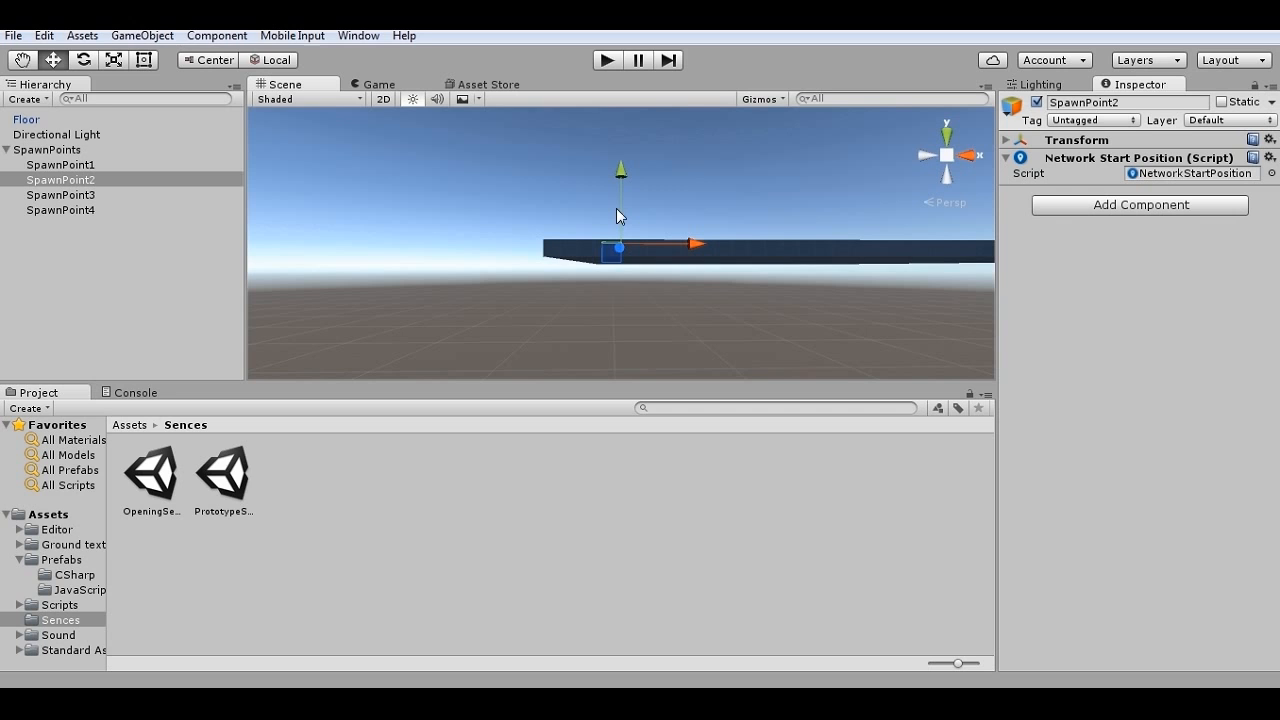
{"action": "left_click_drag", "start_coordinate": [651, 214], "coordinate": [673, 240], "text": "alt"}
{"action": "left_click_drag", "start_coordinate": [617, 171], "coordinate": [533, 170]}
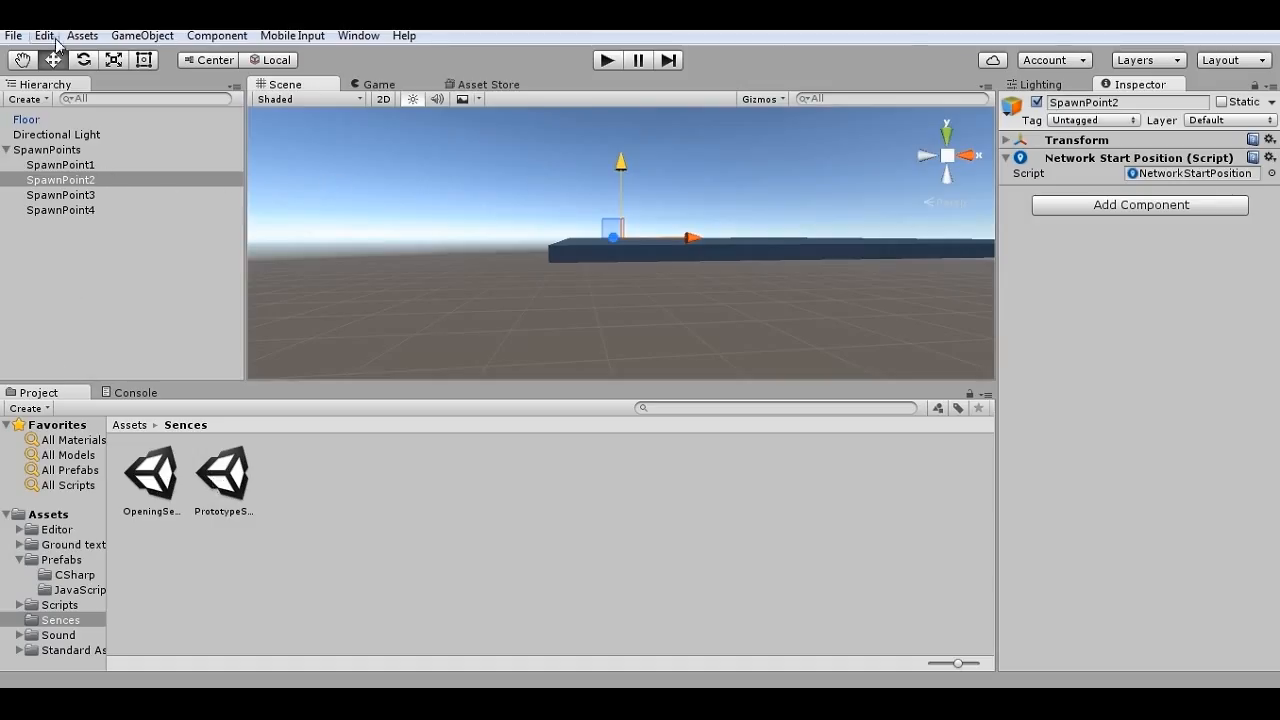
Step: Open the OpeningSence scene without saving the PrototypeSence changes and select GameManager
{"action": "double_click", "coordinate": [153, 478]}
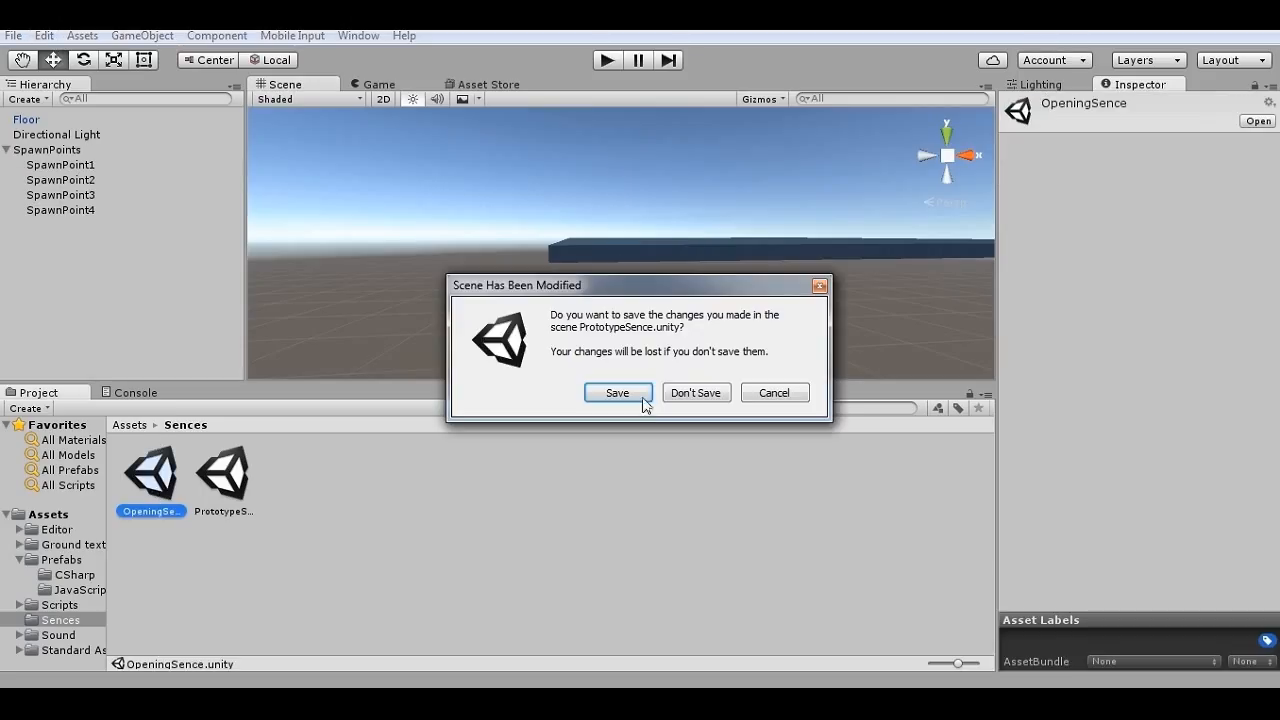
{"action": "left_click", "coordinate": [695, 392]}
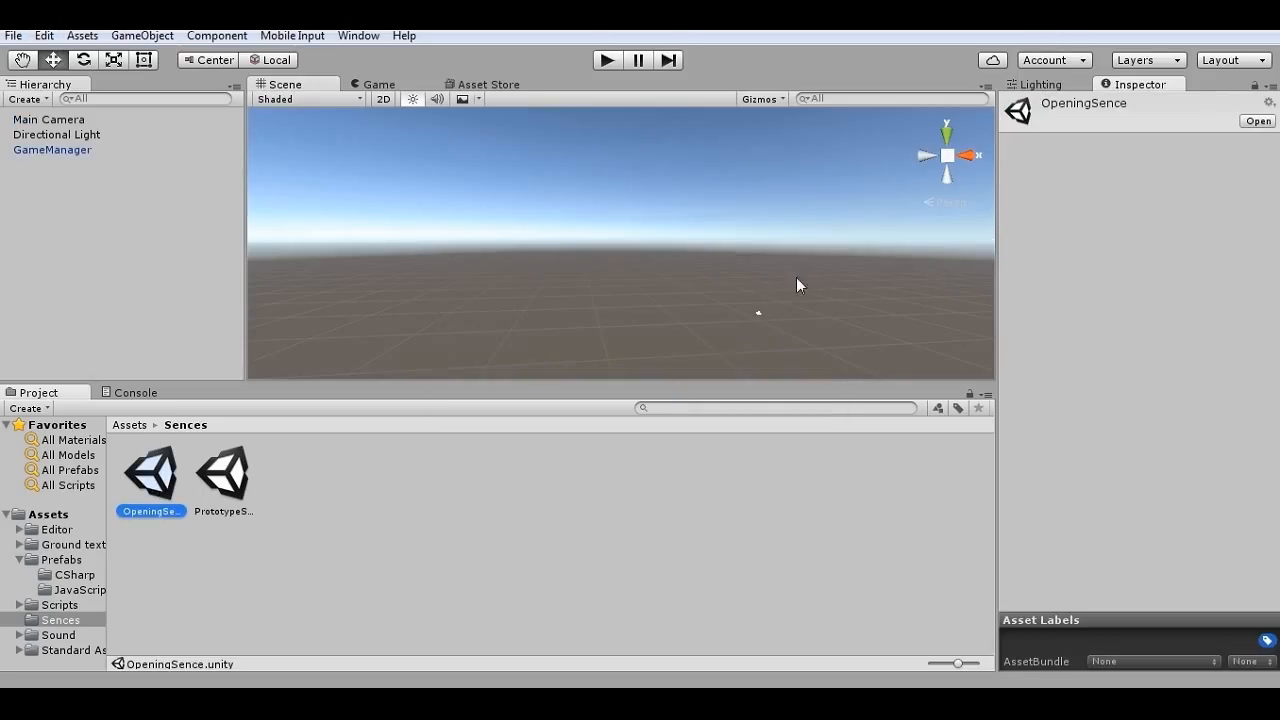
{"action": "left_click", "coordinate": [73, 150]}
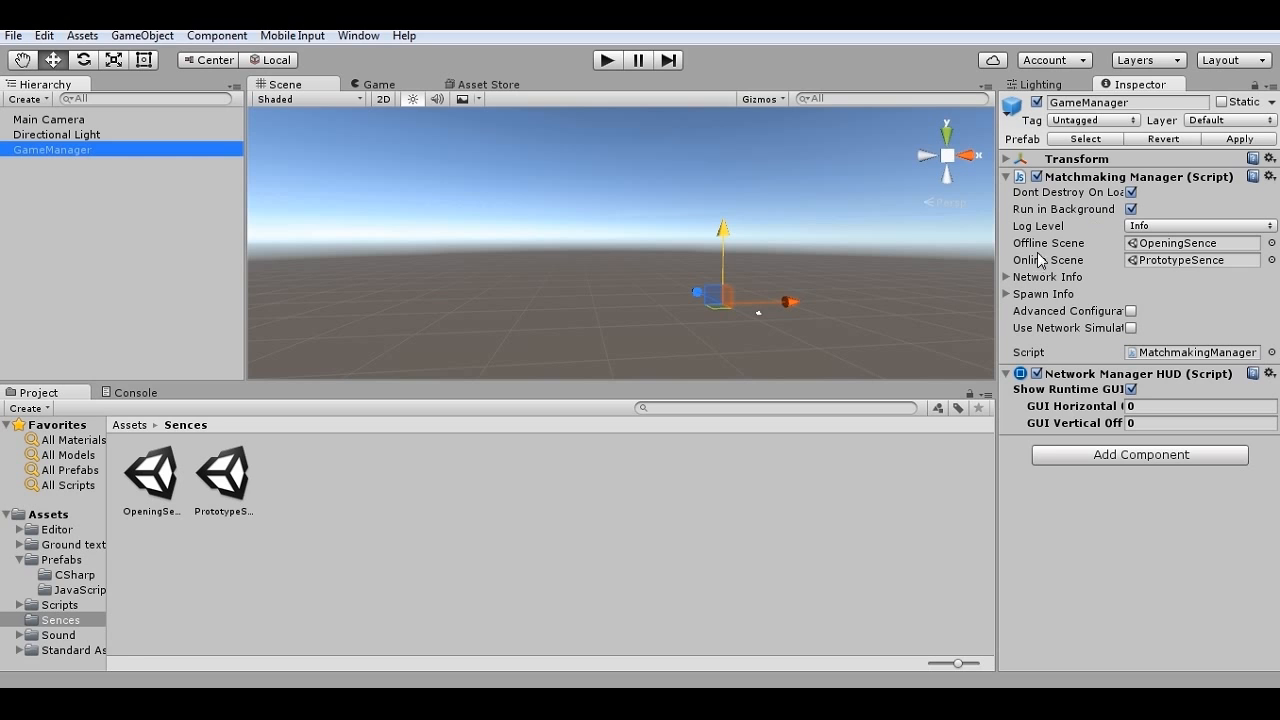
Step: Expand GameManager's Spawn Info, locate its Player Prefab asset and view the player prefabs in the JavaScript and CSharp folders
{"action": "left_click", "coordinate": [1008, 299]}
{"action": "left_click", "coordinate": [1007, 295]}
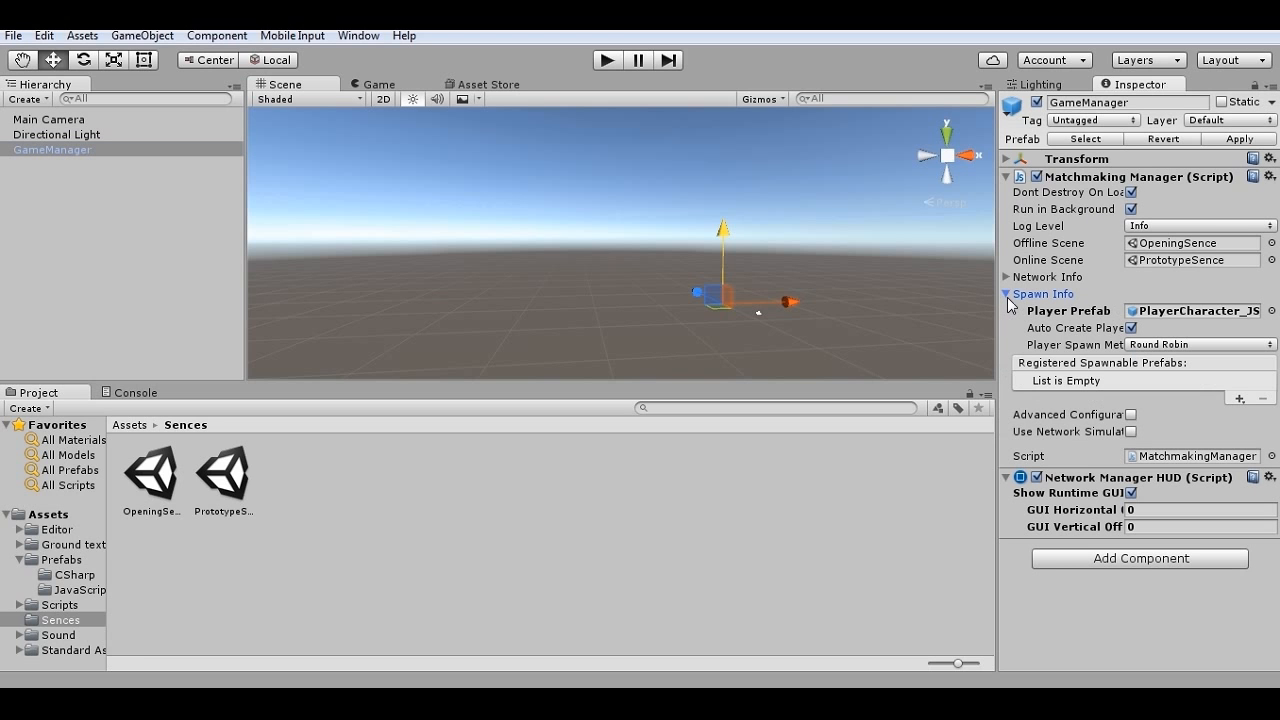
{"action": "left_click", "coordinate": [1140, 313]}
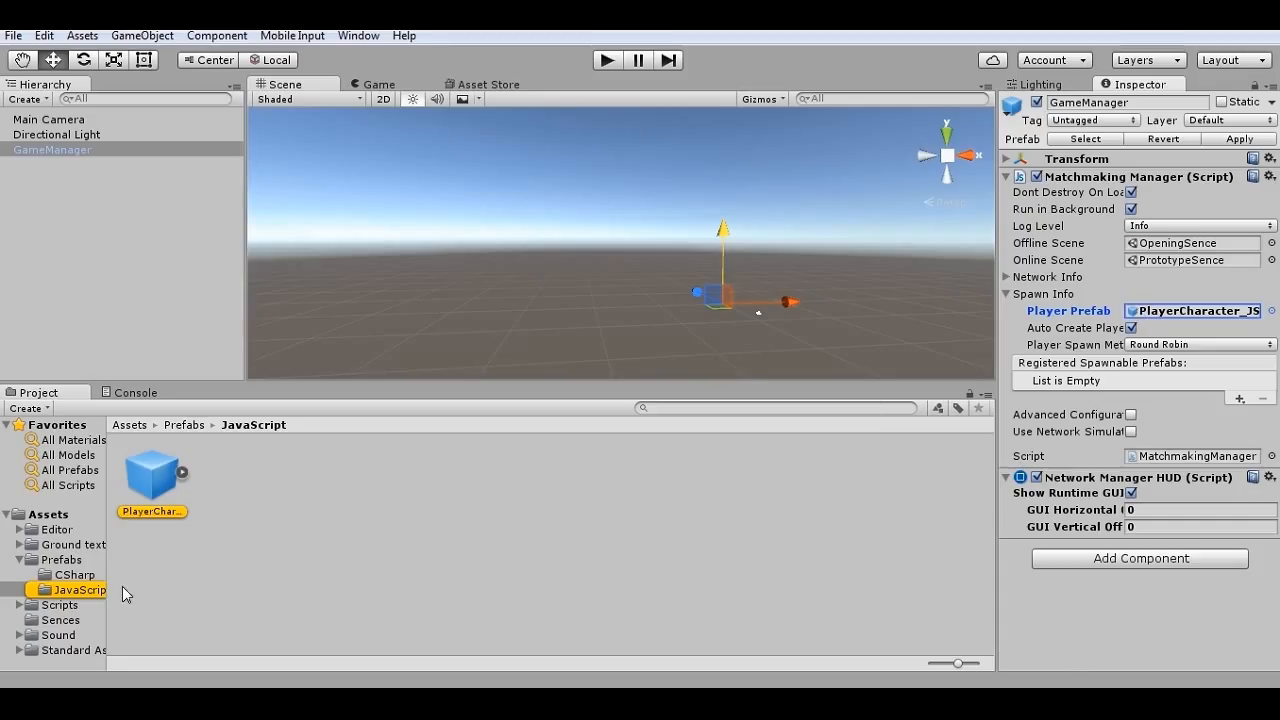
{"action": "left_click", "coordinate": [85, 589]}
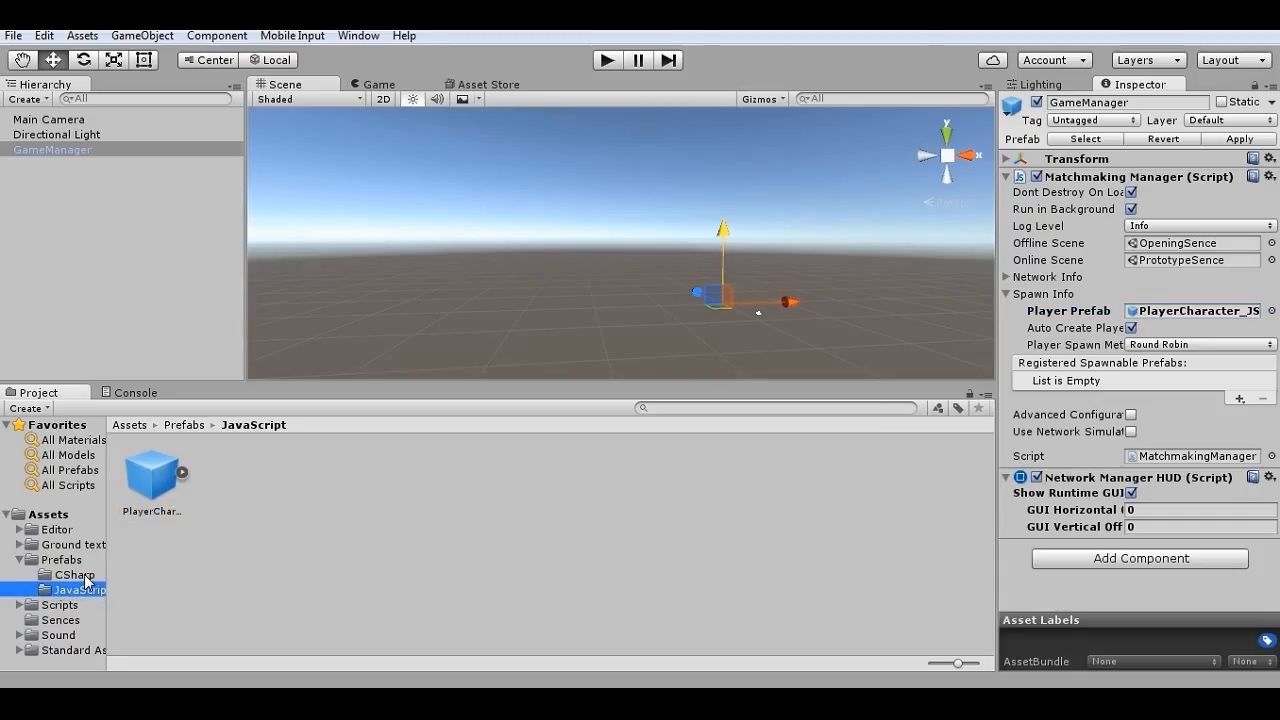
{"action": "left_click", "coordinate": [84, 574]}
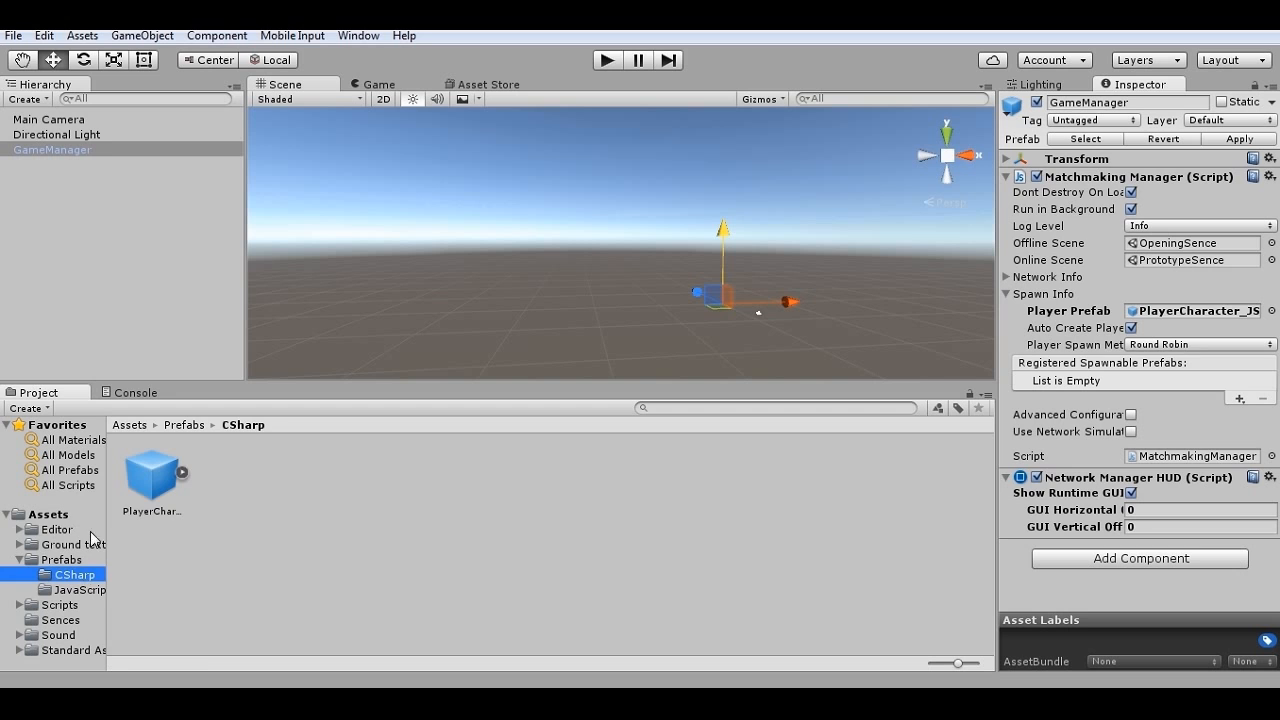
Step: Compare the components of the PlayerCharacter_CS and PlayerCharacter_JS prefabs, including the JS prefab's Third Person User Control_JS script settings
{"action": "left_click", "coordinate": [135, 486]}
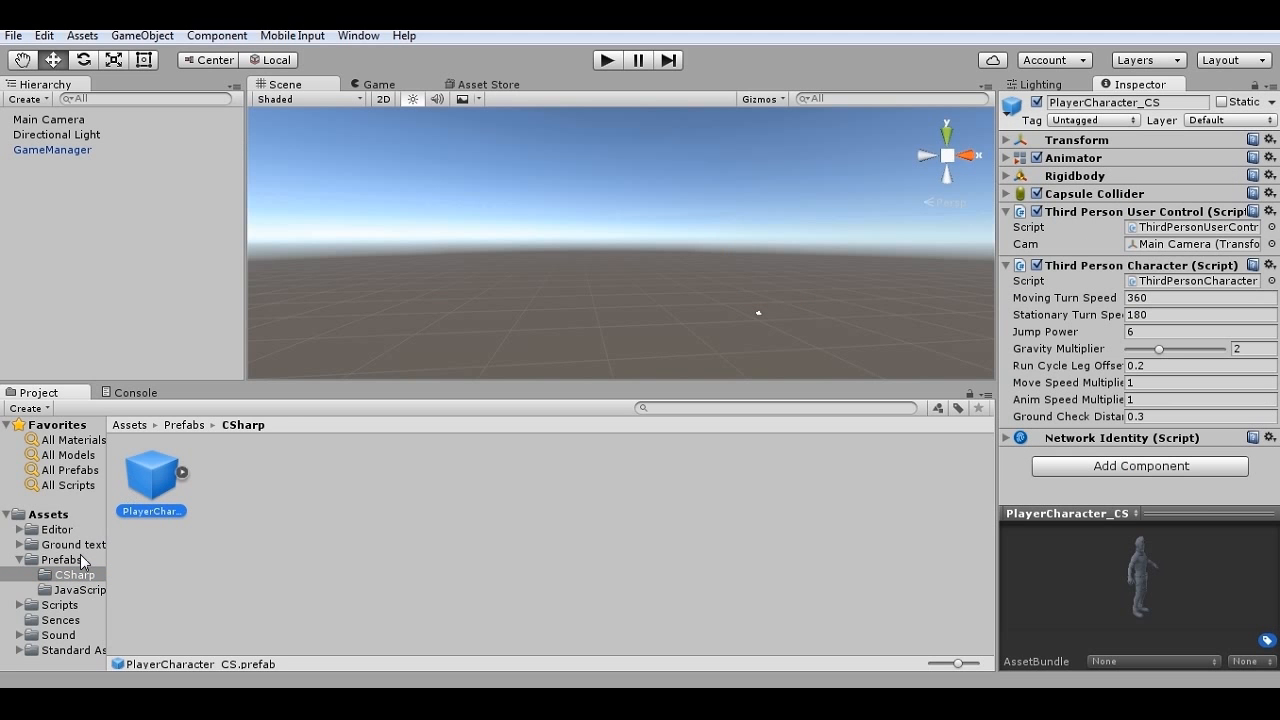
{"action": "left_click", "coordinate": [65, 589]}
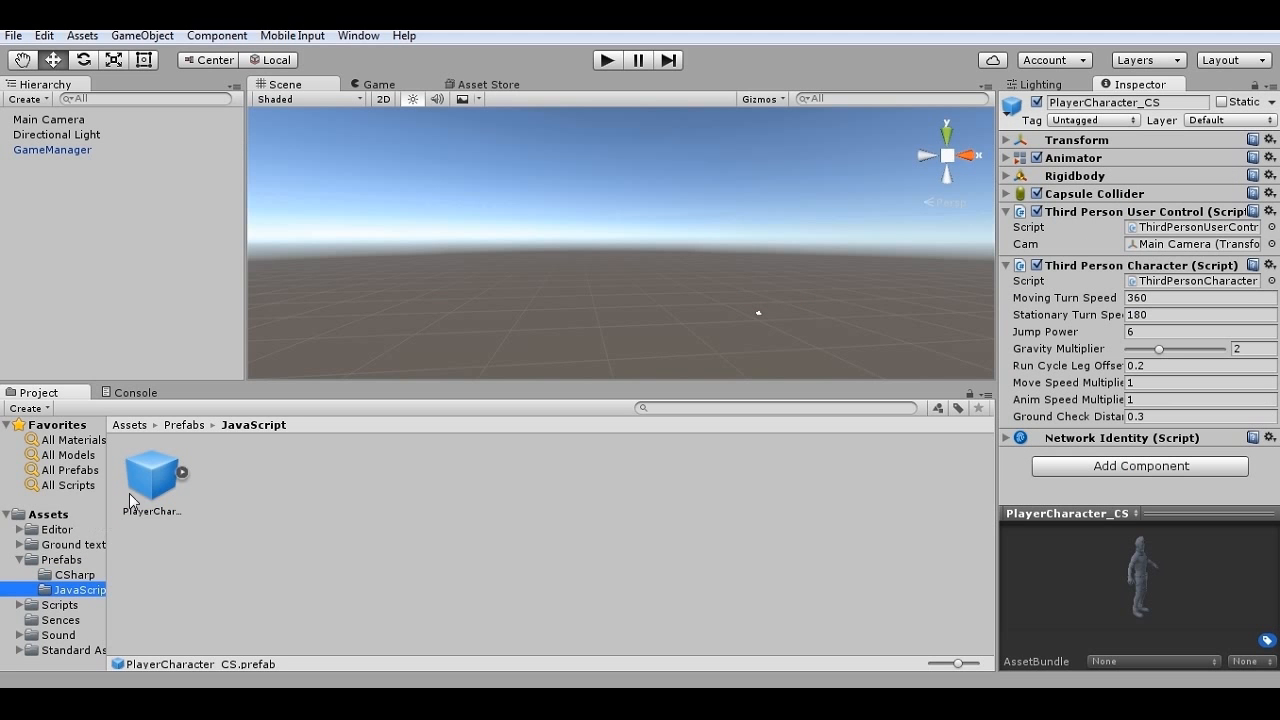
{"action": "left_click", "coordinate": [130, 495]}
{"action": "left_click", "coordinate": [96, 573]}
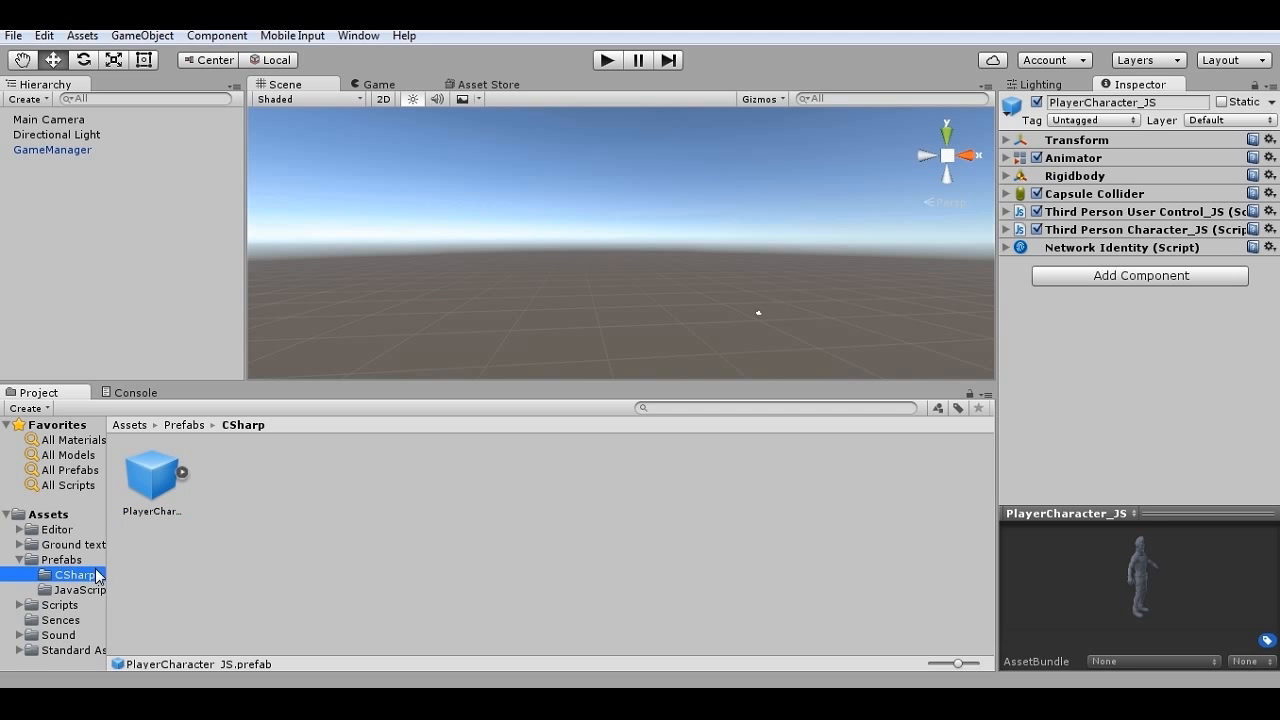
{"action": "left_click", "coordinate": [145, 493]}
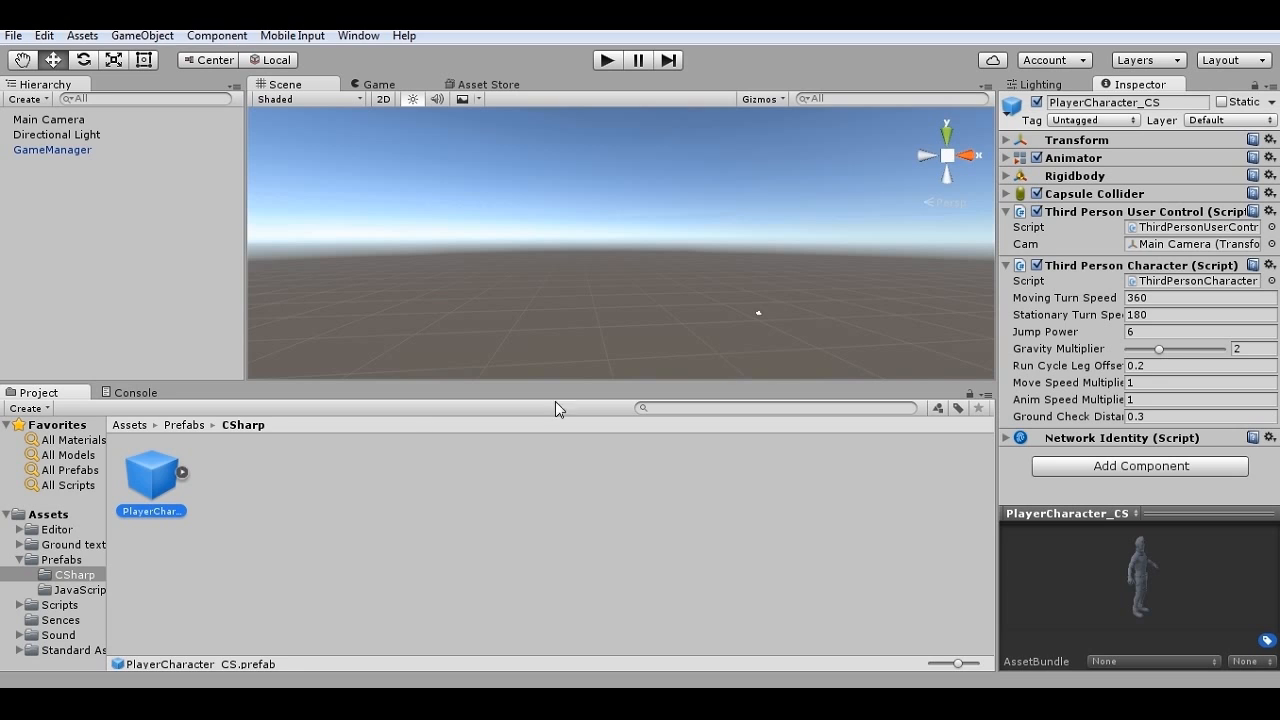
{"action": "left_click", "coordinate": [69, 588]}
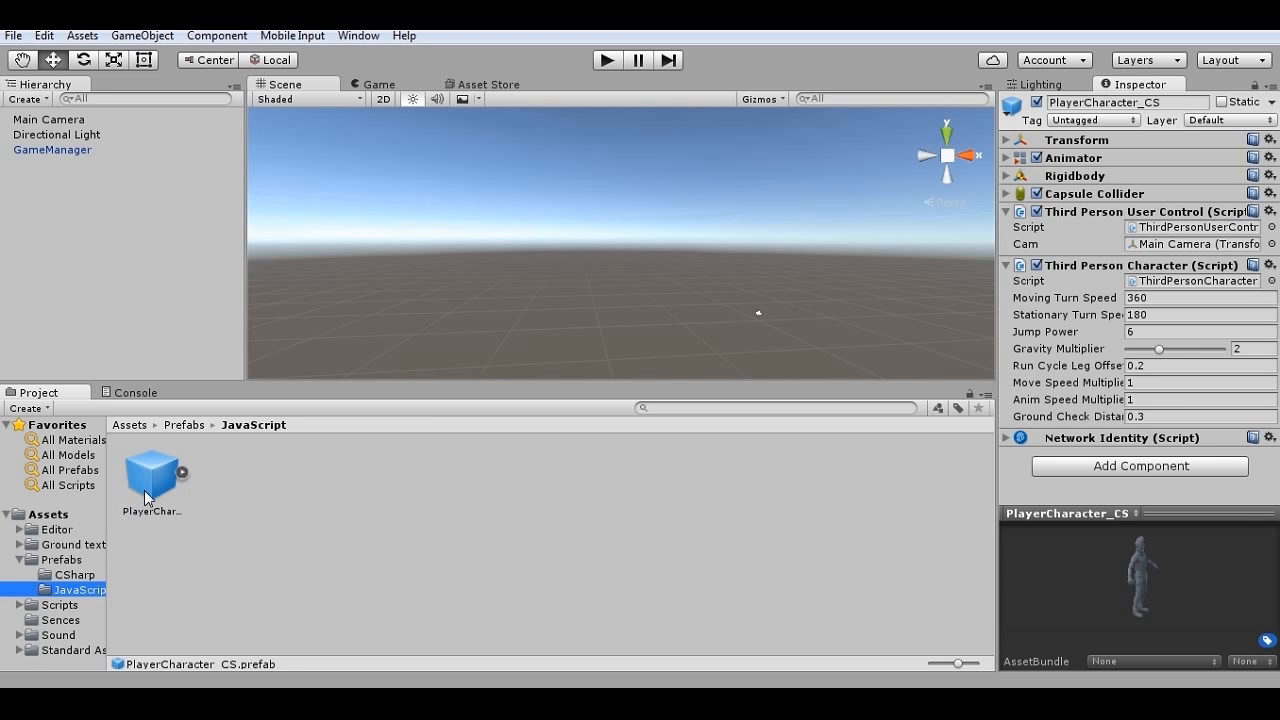
{"action": "left_click", "coordinate": [149, 490]}
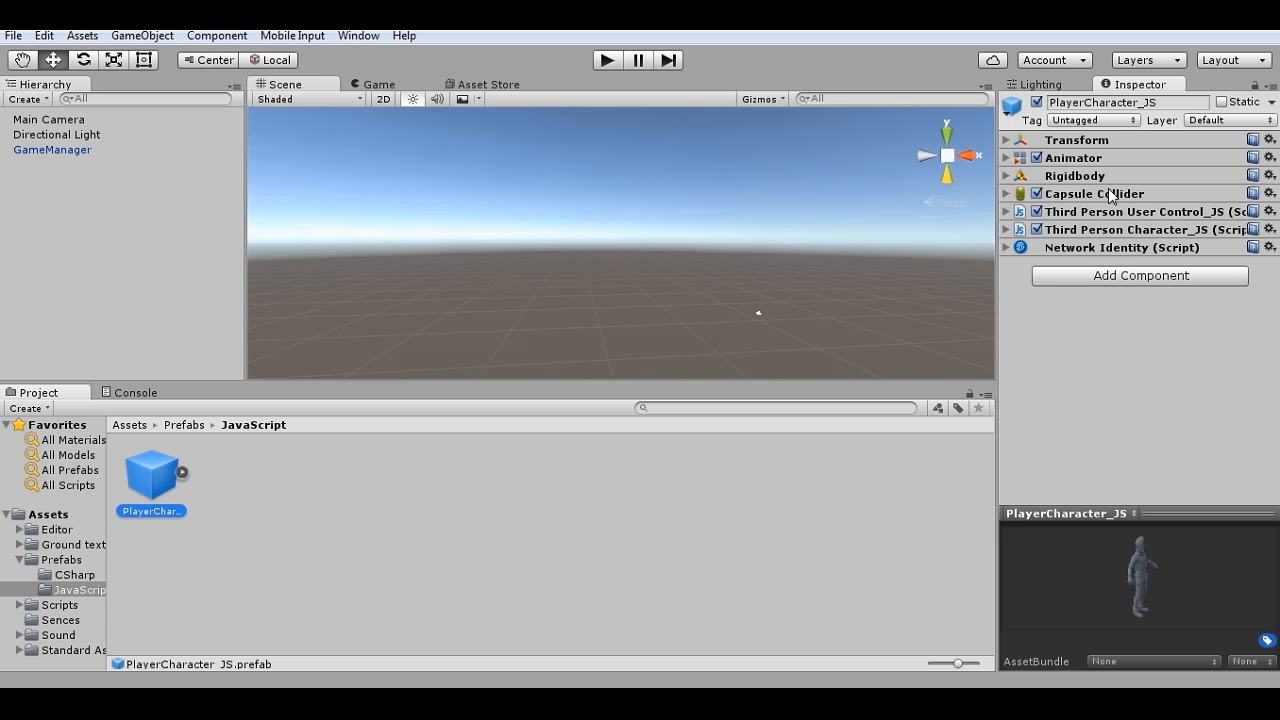
{"action": "left_click", "coordinate": [1006, 212]}
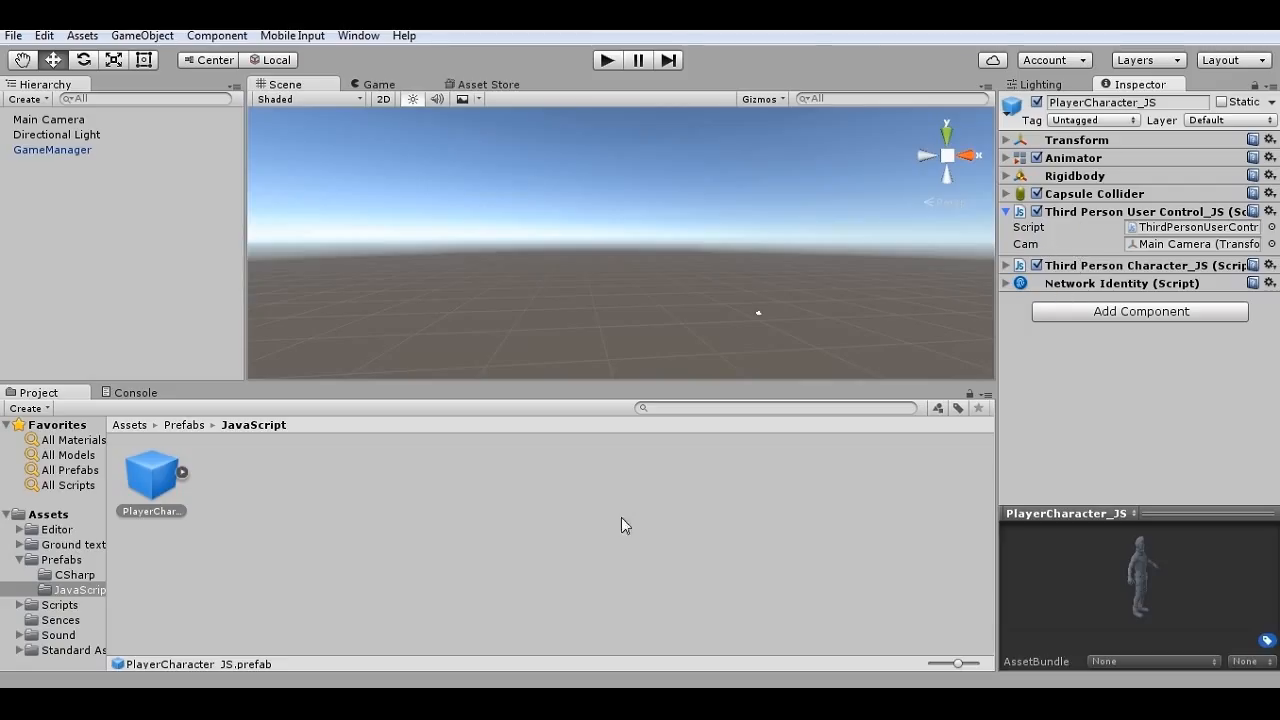
{"action": "left_click_drag", "start_coordinate": [72, 575], "coordinate": [149, 504]}
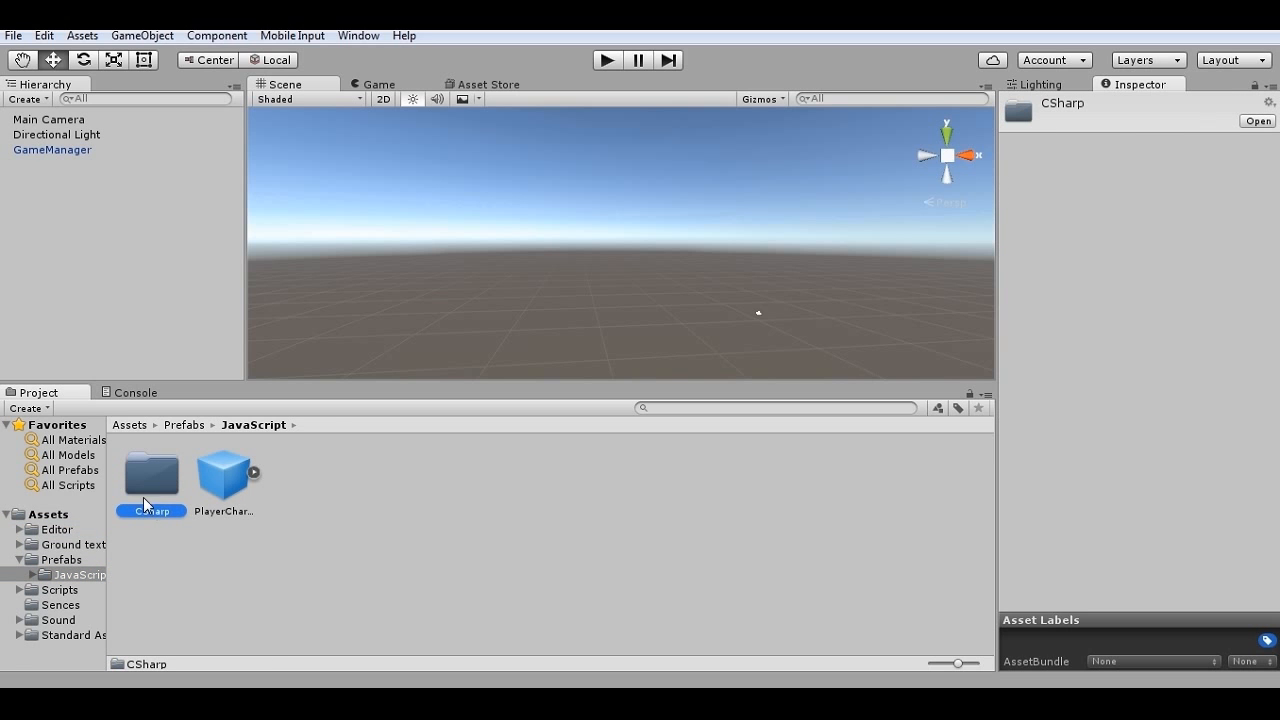
Step: Examine the Network Identity and Third Person Character_JS settings of the PlayerCharacter_JS prefab
{"action": "left_click", "coordinate": [223, 477]}
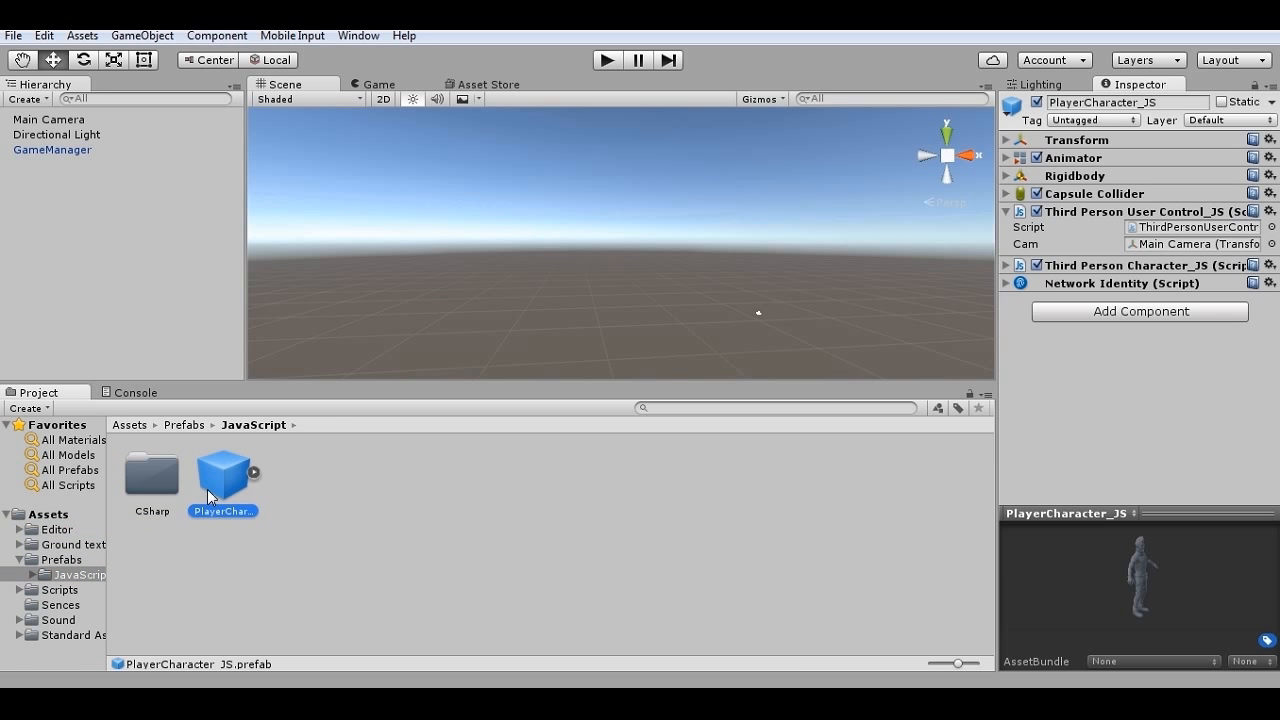
{"action": "left_click", "coordinate": [1006, 284]}
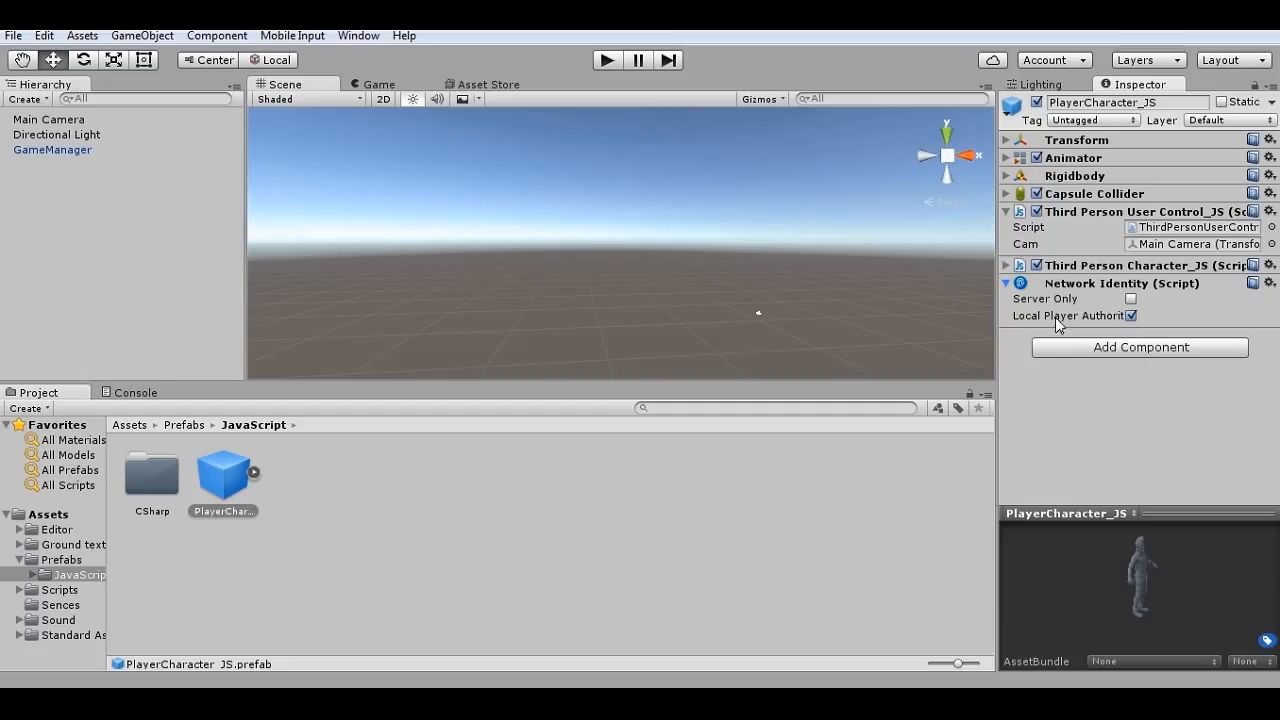
{"action": "left_click", "coordinate": [1006, 284]}
{"action": "left_click", "coordinate": [1007, 284]}
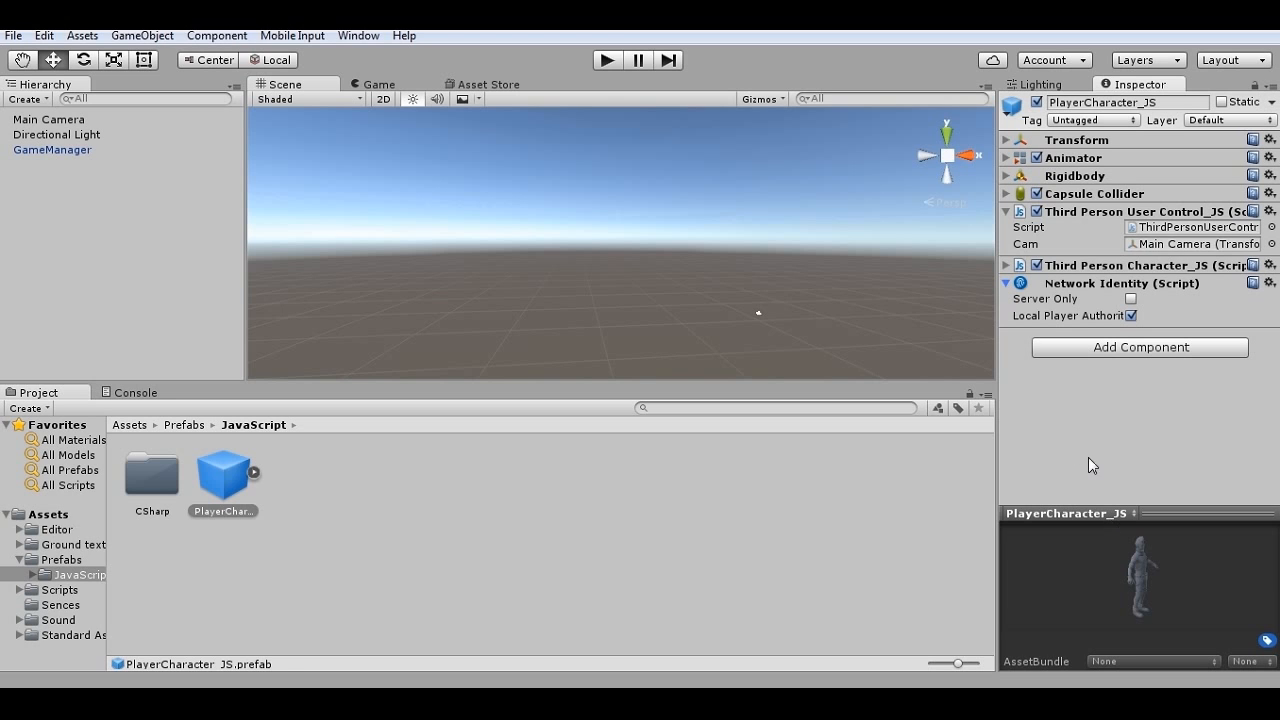
{"action": "left_click", "coordinate": [1007, 284]}
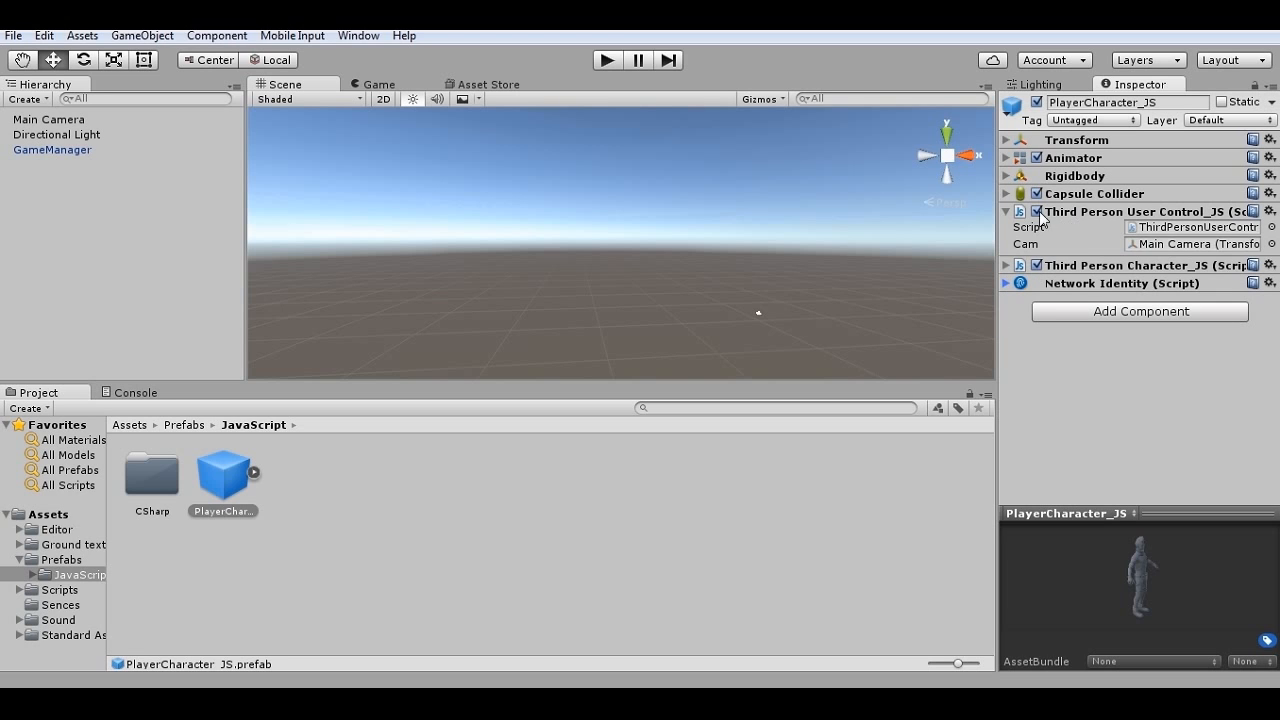
{"action": "left_click", "coordinate": [1007, 212]}
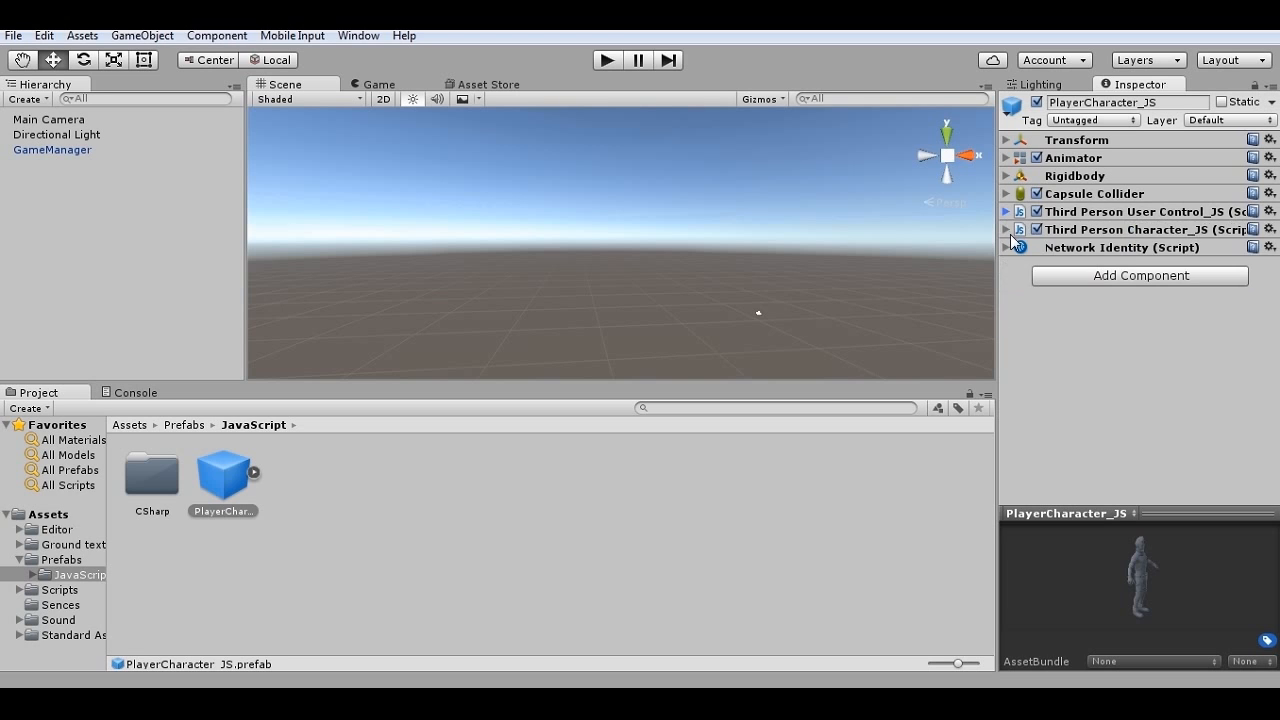
{"action": "left_click", "coordinate": [1007, 230]}
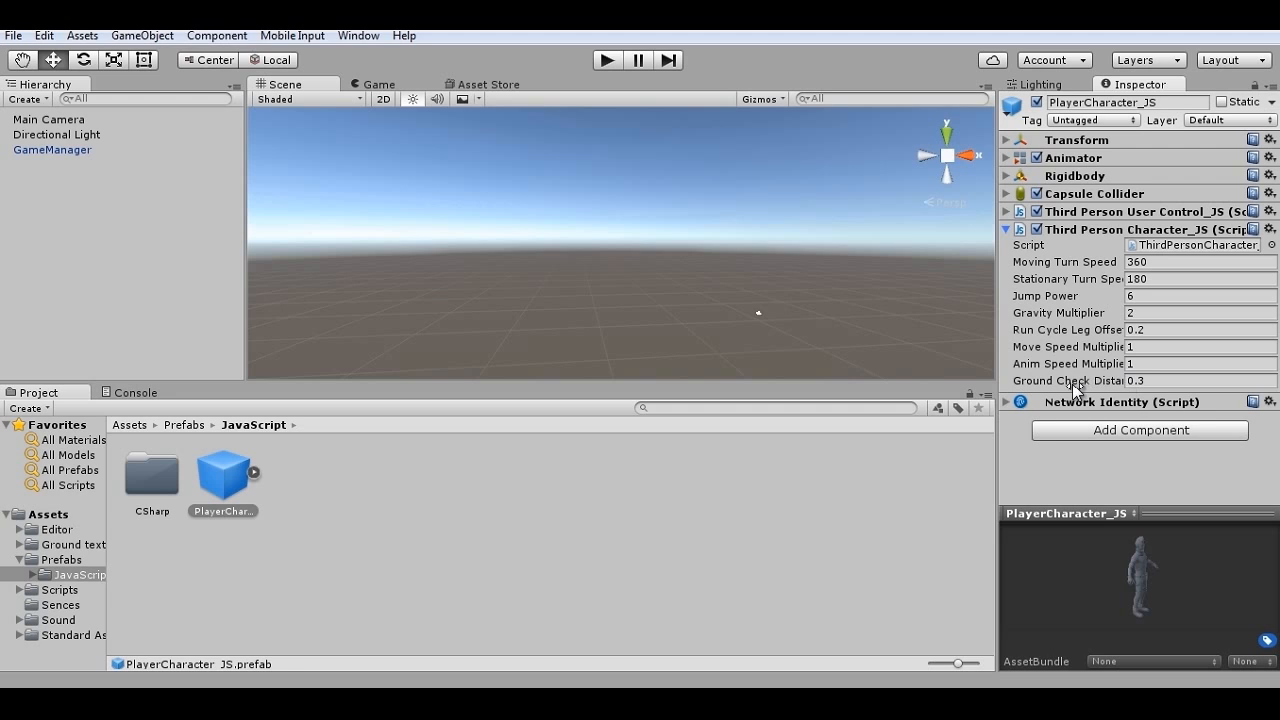
Step: Locate the CSharp folder nested inside Prefabs > JavaScript and move it back directly under the Prefabs folder
{"action": "left_click", "coordinate": [62, 590]}
{"action": "left_click", "coordinate": [62, 560]}
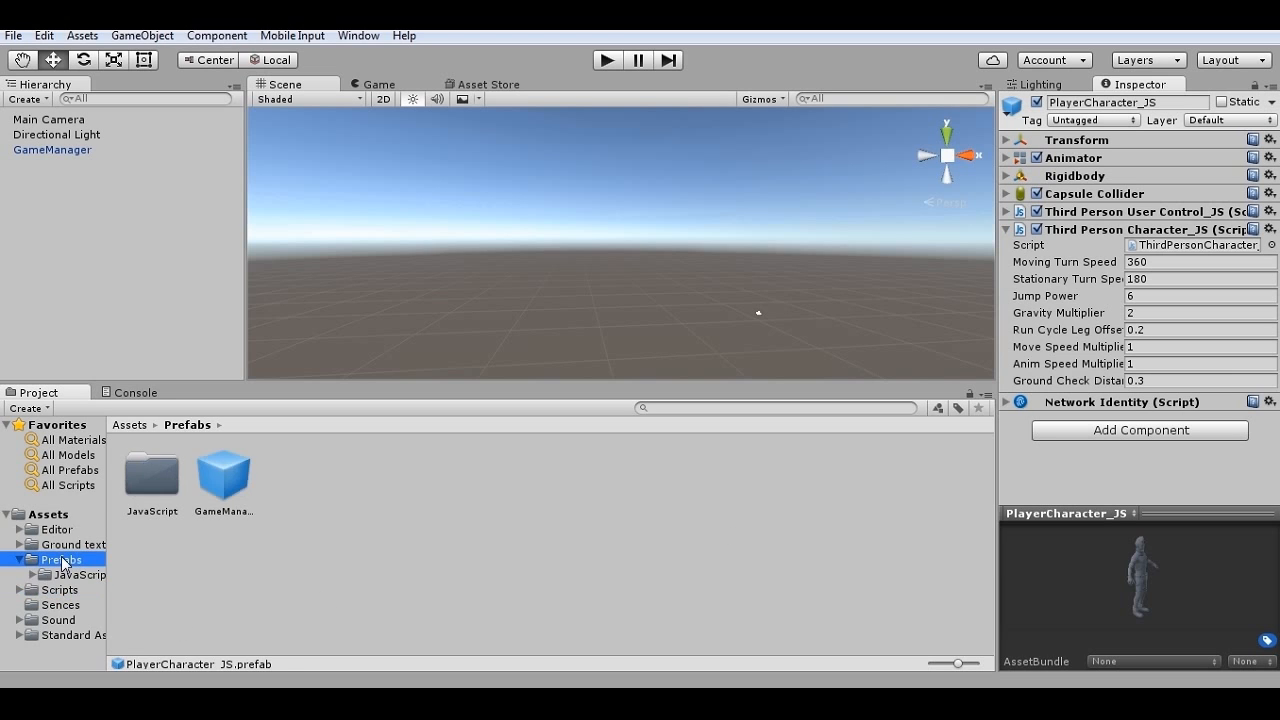
{"action": "left_click", "coordinate": [65, 543]}
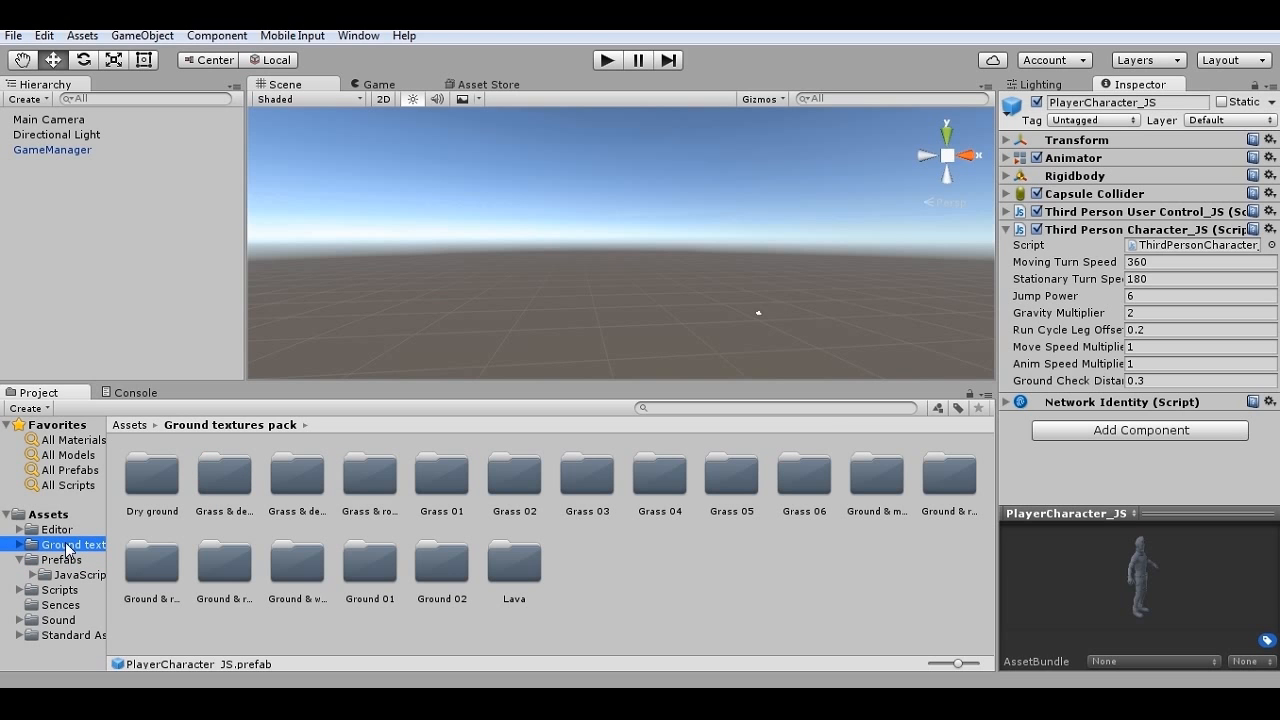
{"action": "left_click", "coordinate": [70, 561]}
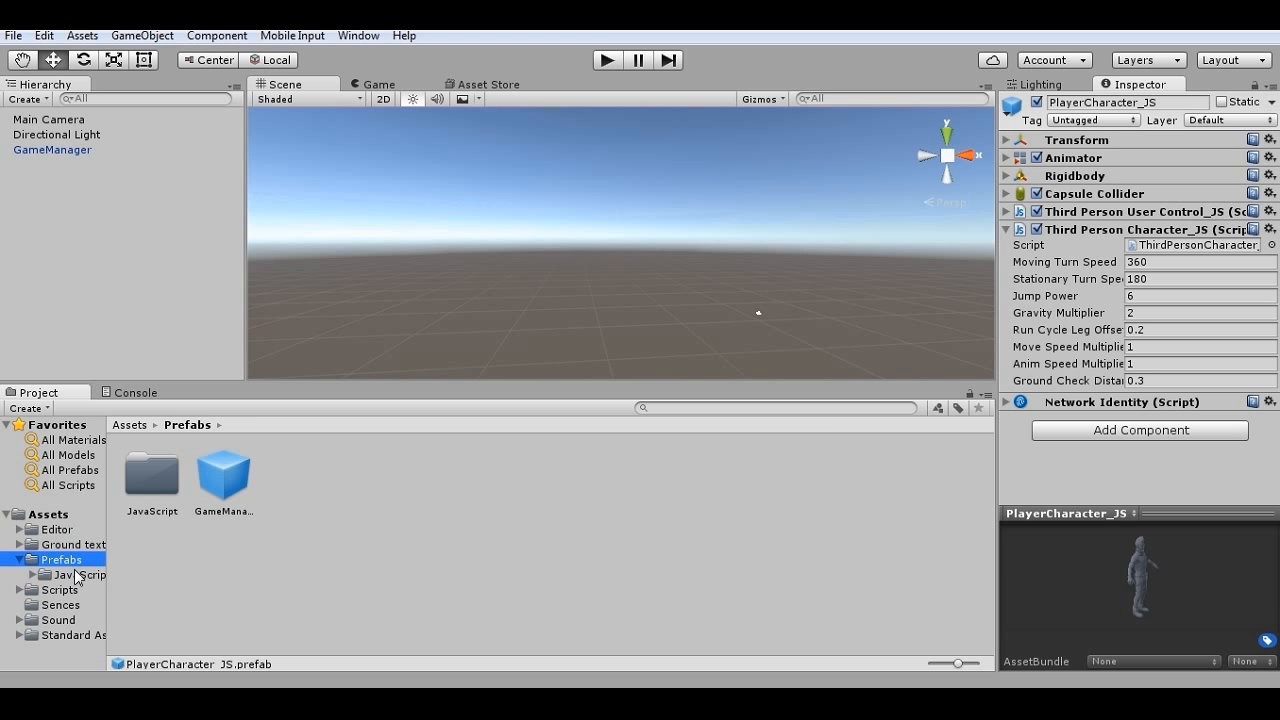
{"action": "left_click", "coordinate": [77, 576]}
{"action": "left_click", "coordinate": [77, 591]}
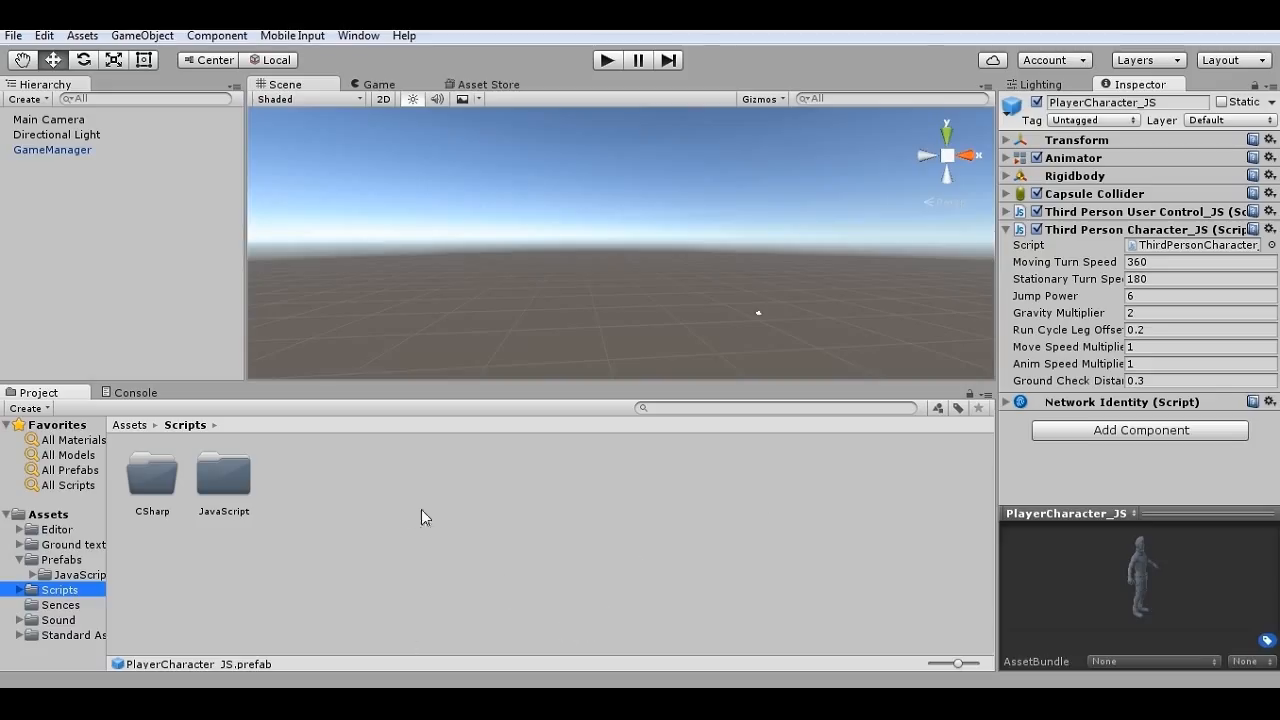
{"action": "left_click", "coordinate": [80, 575]}
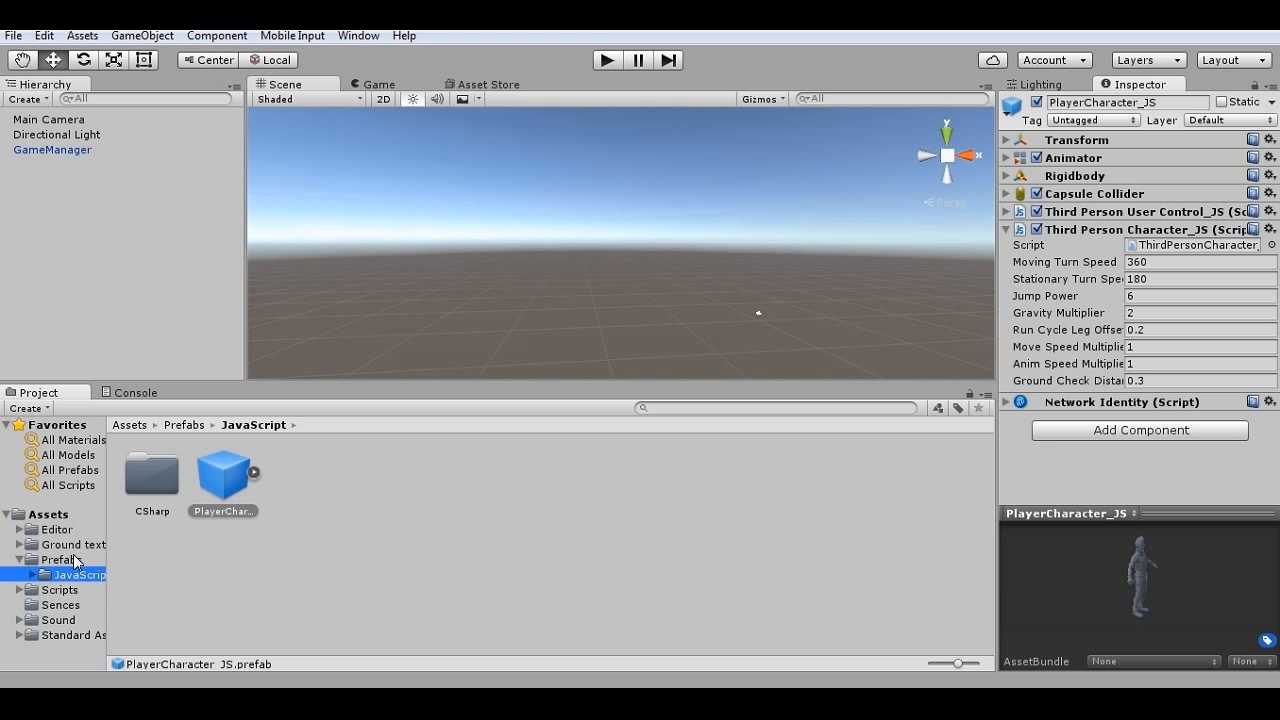
{"action": "left_click", "coordinate": [76, 560]}
{"action": "left_click", "coordinate": [82, 576]}
{"action": "left_click", "coordinate": [80, 590]}
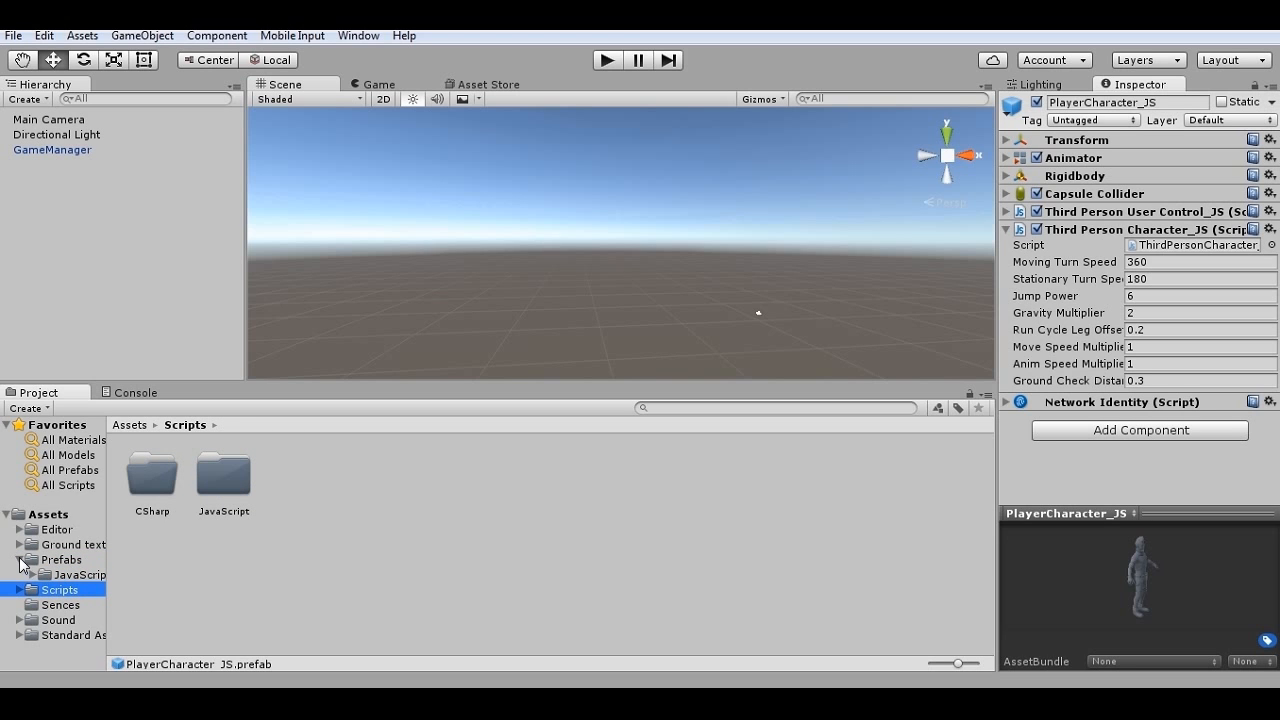
{"action": "left_click", "coordinate": [70, 575]}
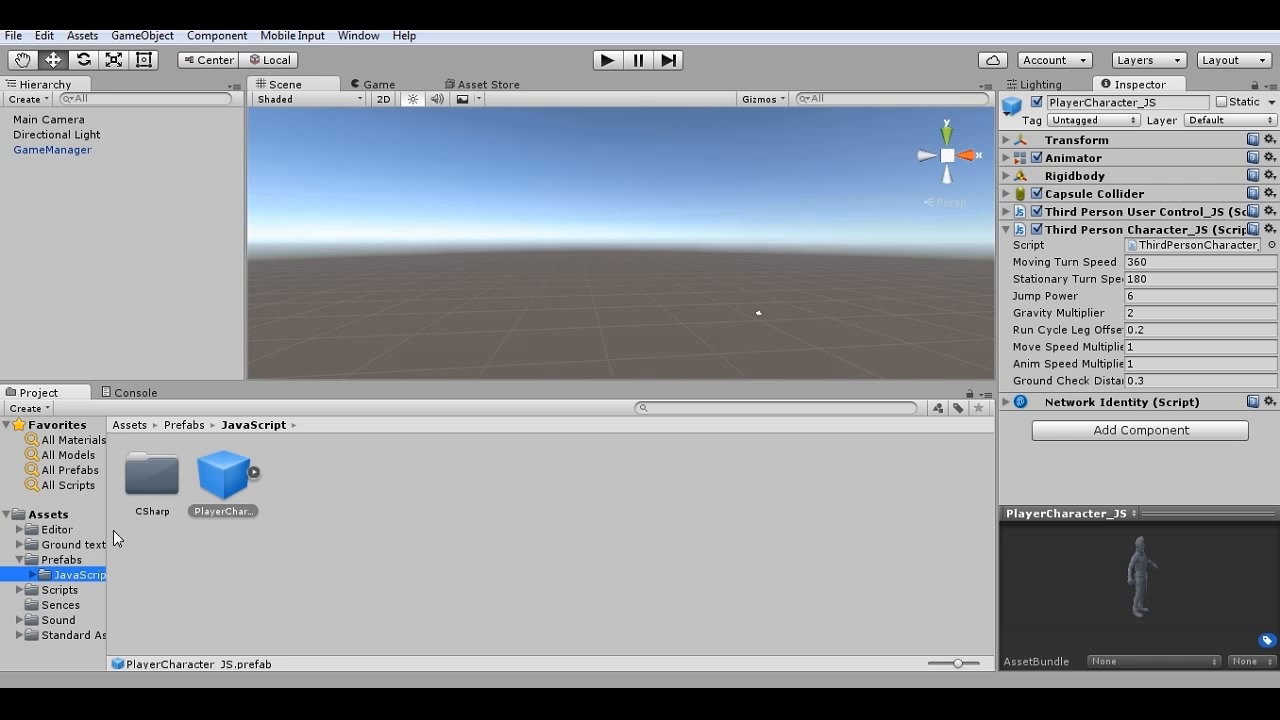
{"action": "left_click_drag", "start_coordinate": [159, 484], "coordinate": [97, 559]}
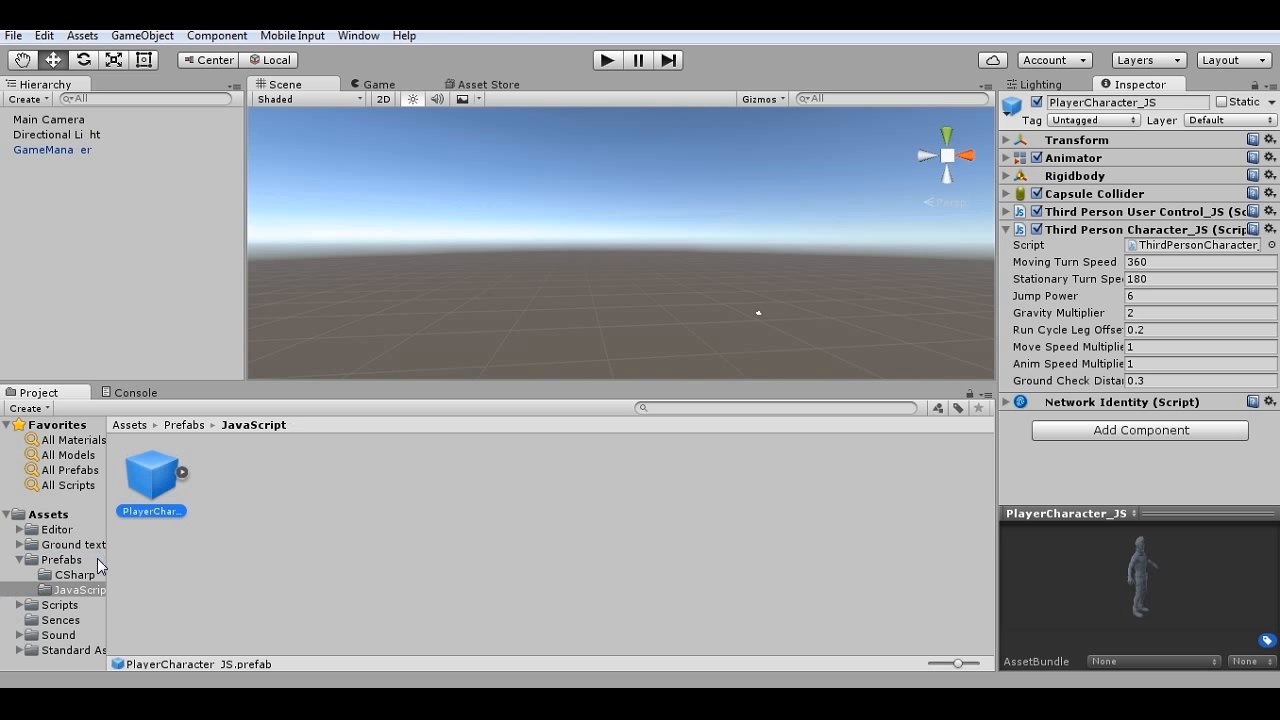
Step: Place the PlayerCharacter_CS prefab from the CSharp folder in the scene and expand its child objects
{"action": "left_click", "coordinate": [75, 577]}
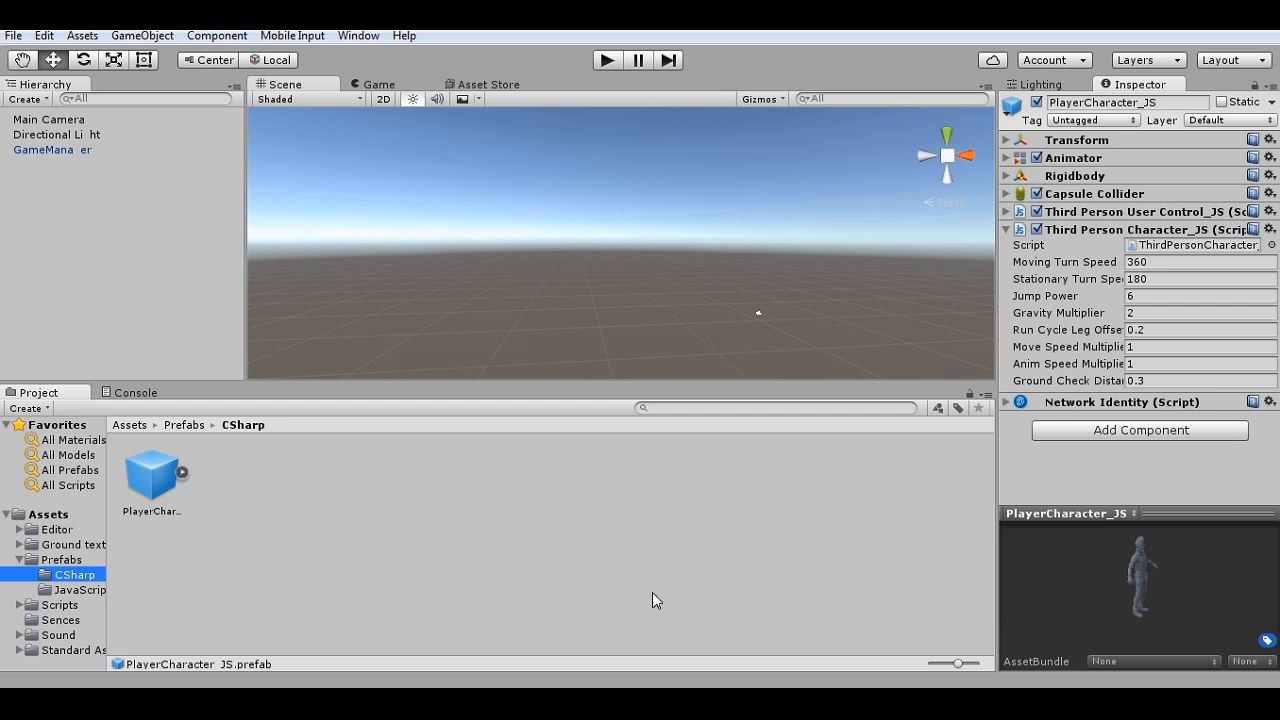
{"action": "left_click", "coordinate": [1008, 212]}
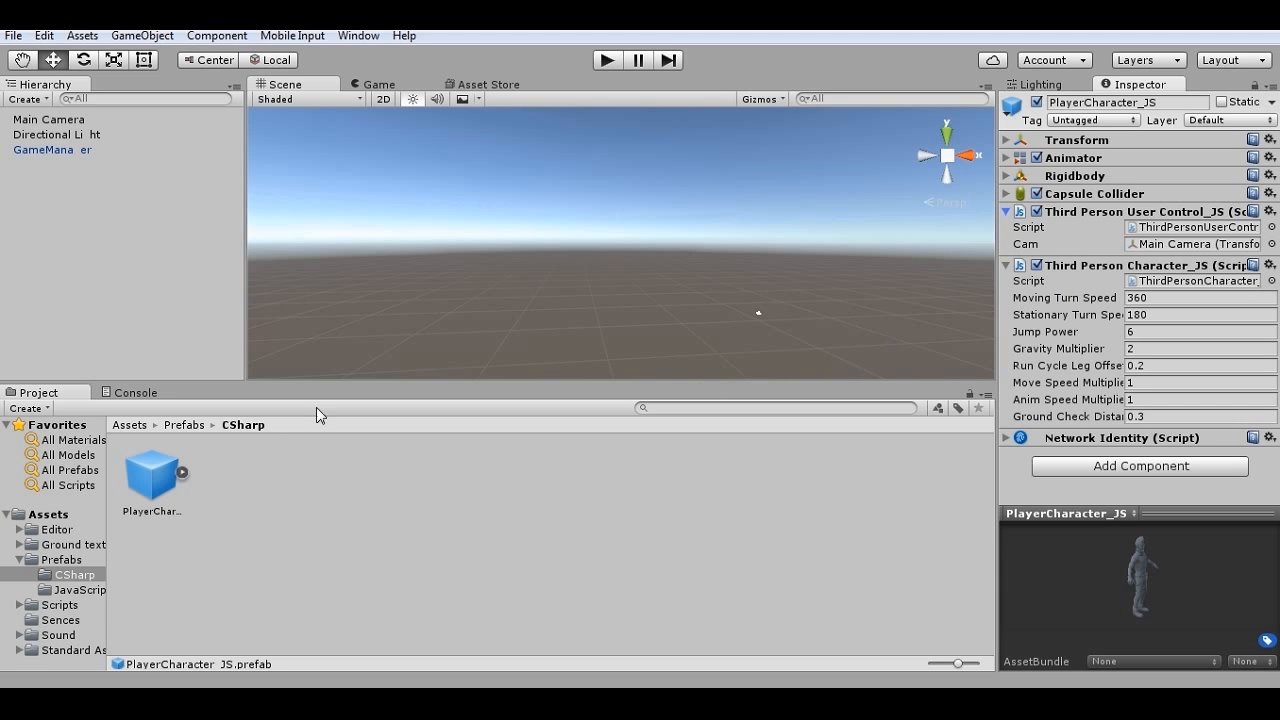
{"action": "left_click_drag", "start_coordinate": [155, 487], "coordinate": [121, 326]}
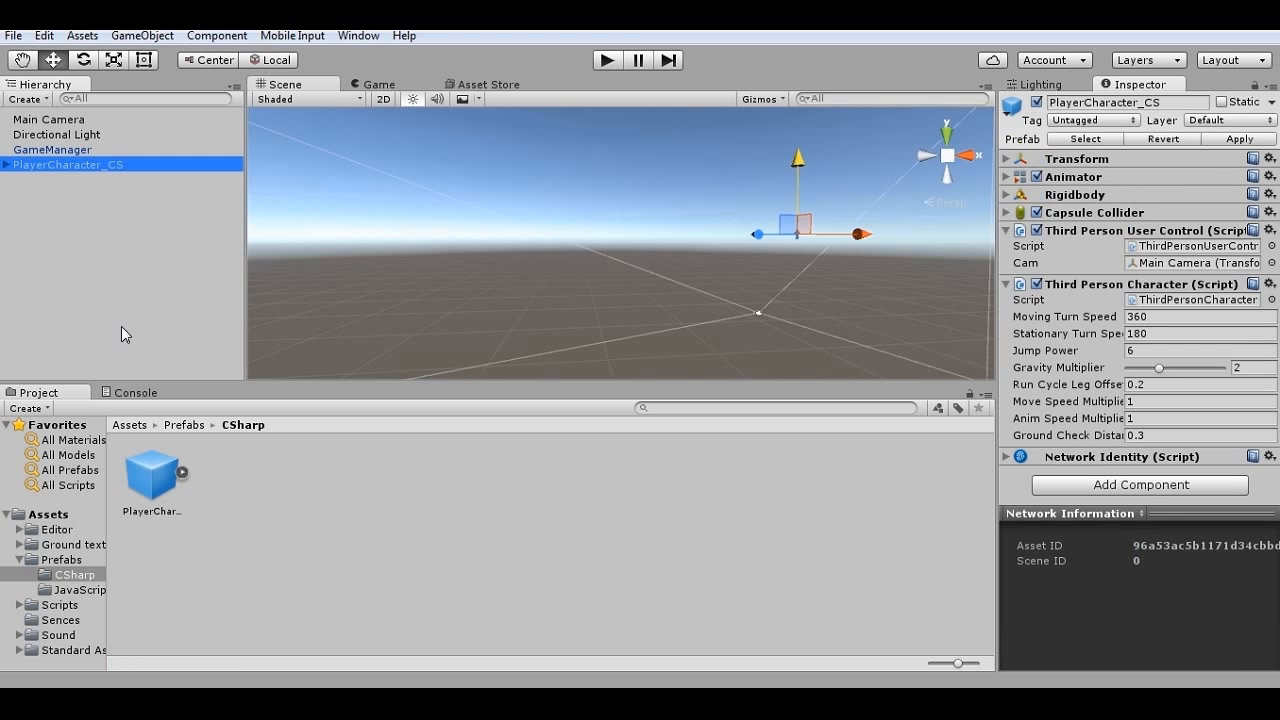
{"action": "left_click", "coordinate": [9, 165]}
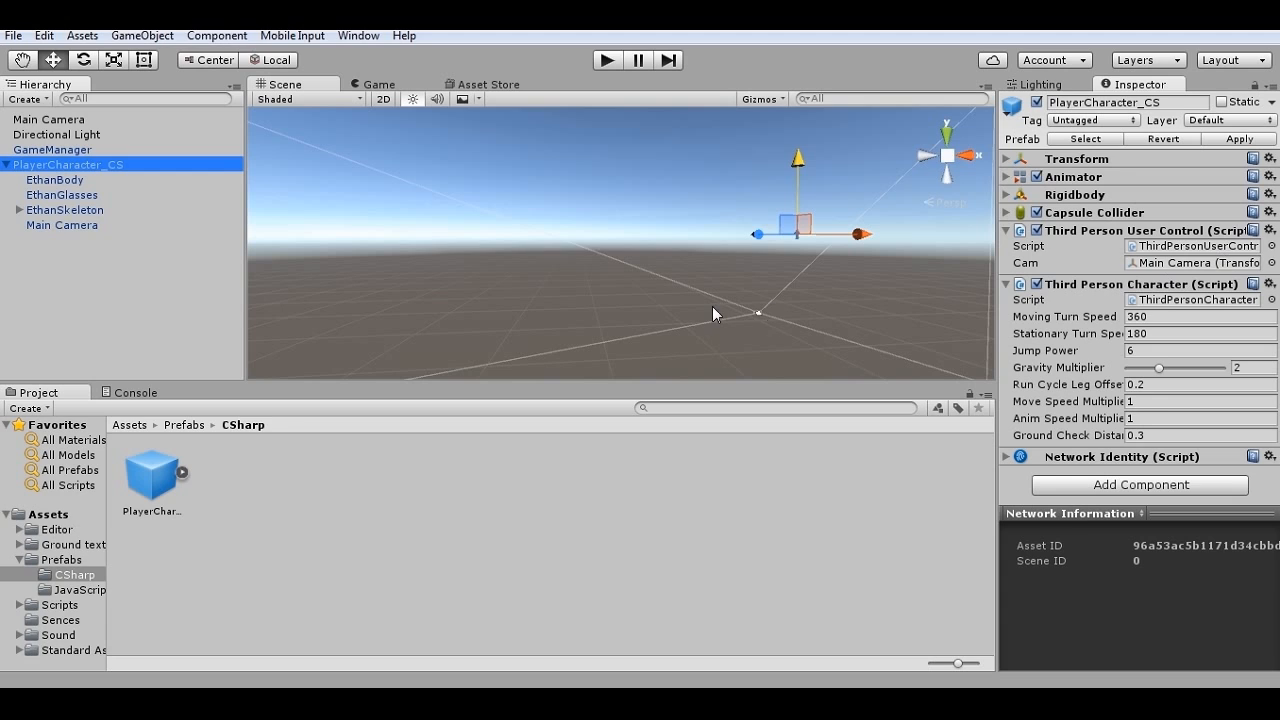
Step: Examine the Camera and Smooth Follow components of the Main Camera under PlayerCharacter_CS, then collapse both
{"action": "left_click", "coordinate": [80, 231]}
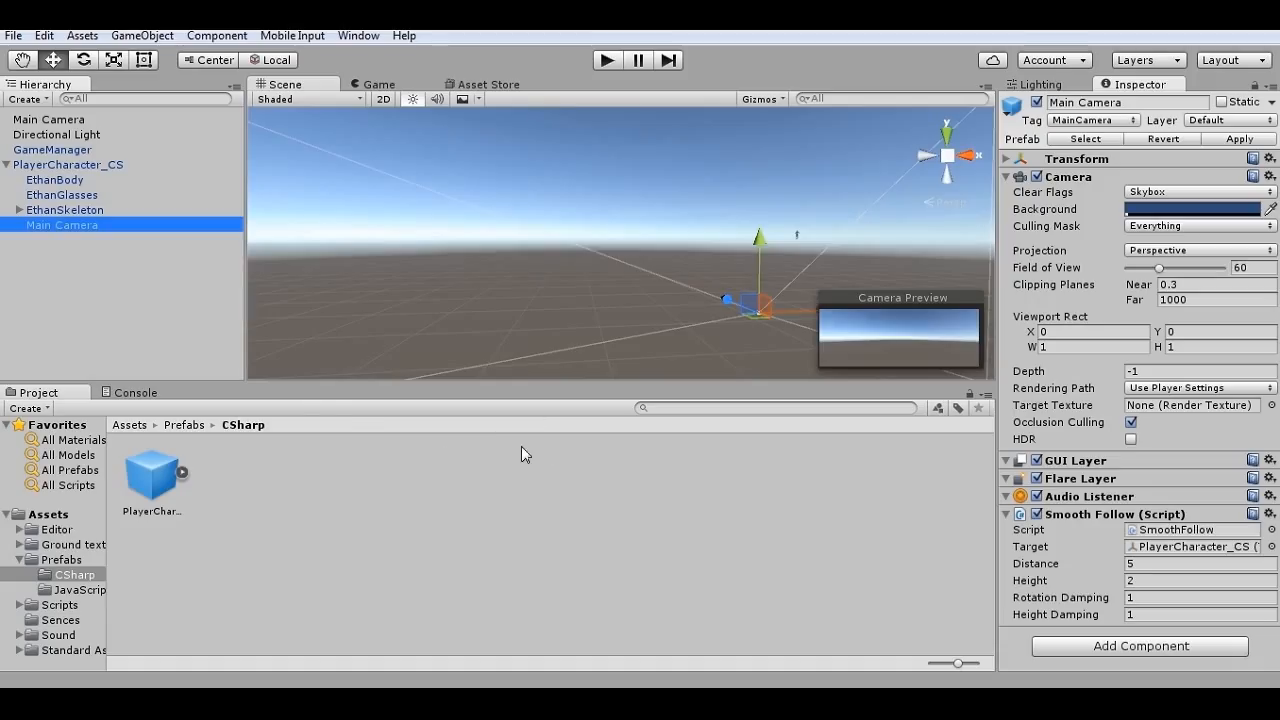
{"action": "left_click", "coordinate": [363, 415]}
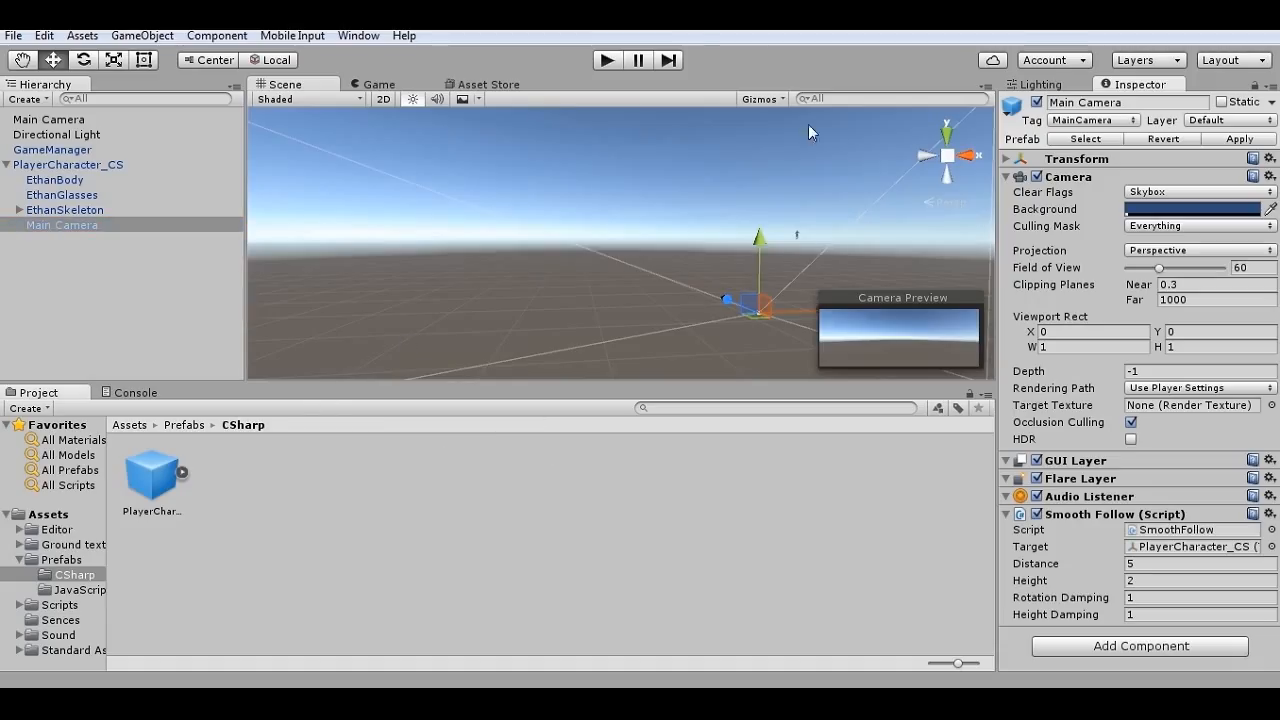
{"action": "left_click", "coordinate": [1008, 176]}
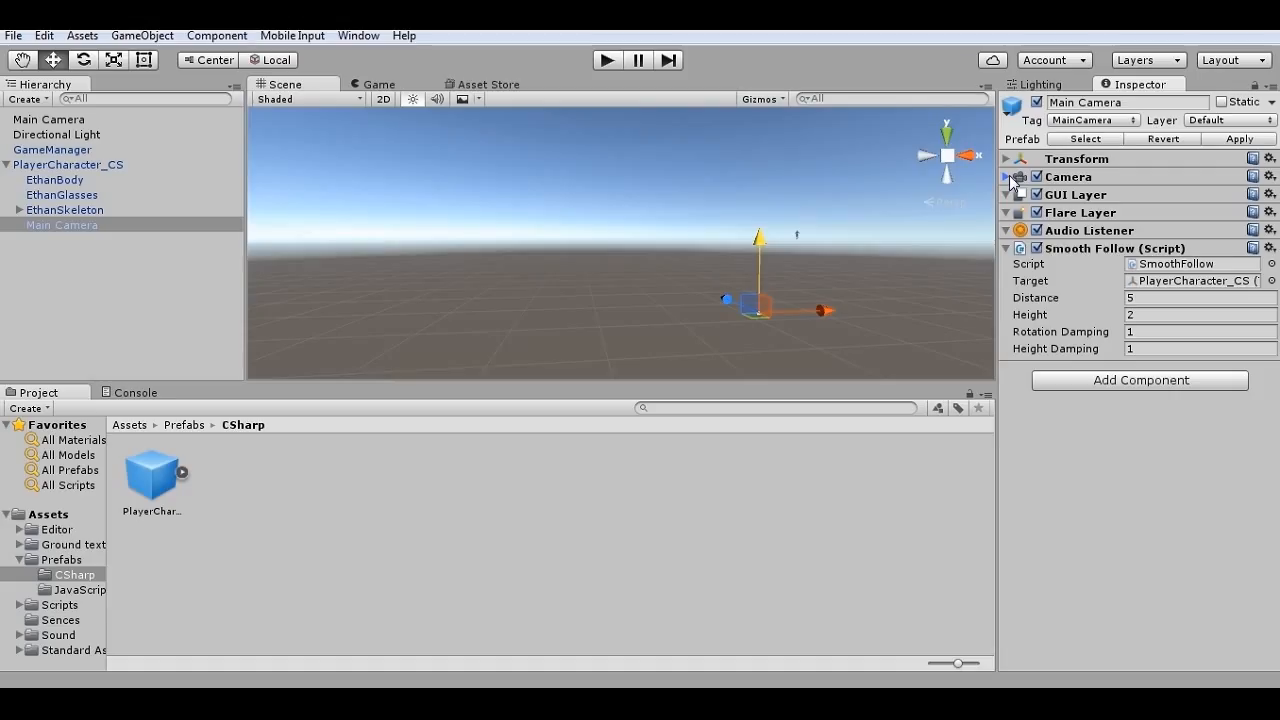
{"action": "left_click", "coordinate": [1007, 248]}
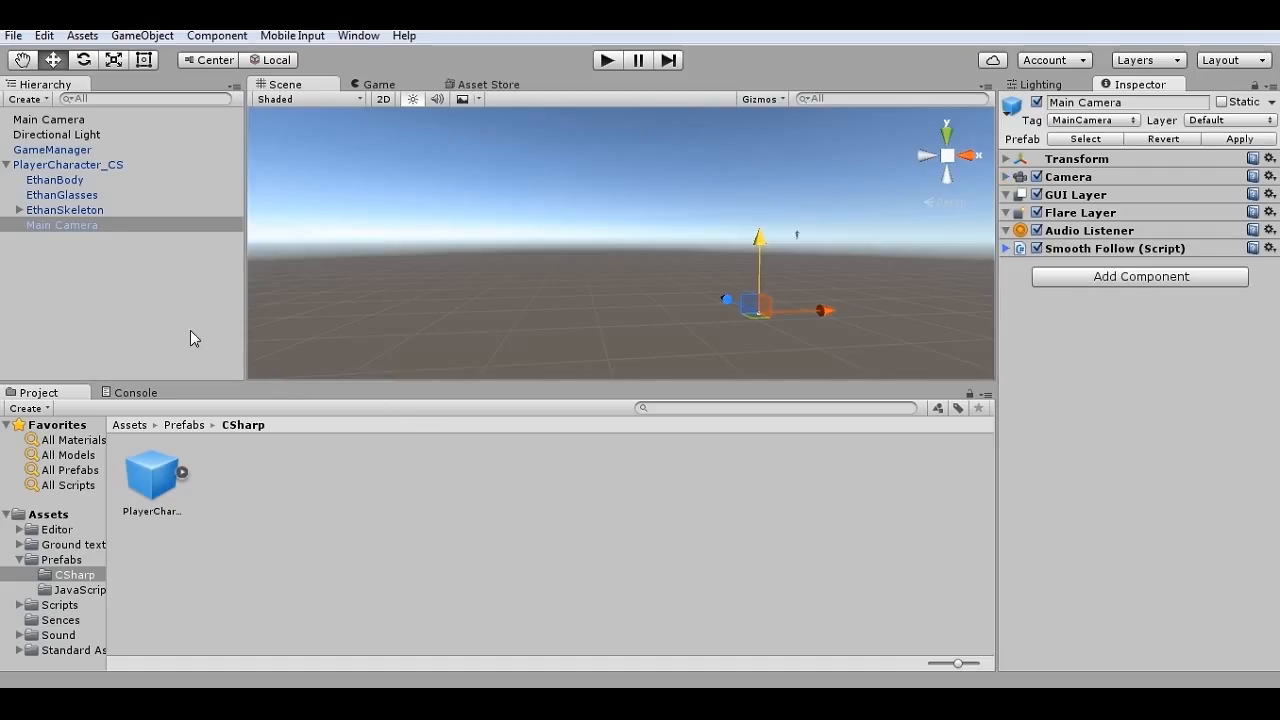
Step: Collapse PlayerCharacter_CS and delete it from the scene
{"action": "left_click", "coordinate": [81, 166]}
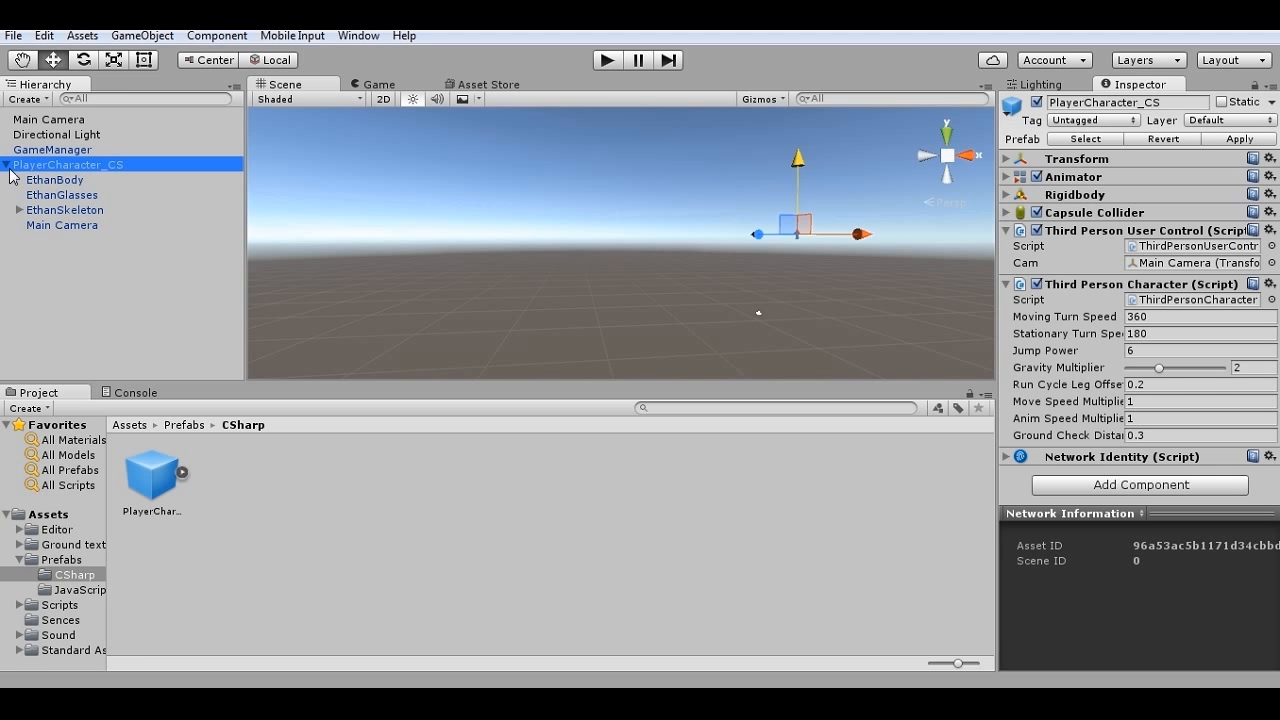
{"action": "left_click", "coordinate": [7, 165]}
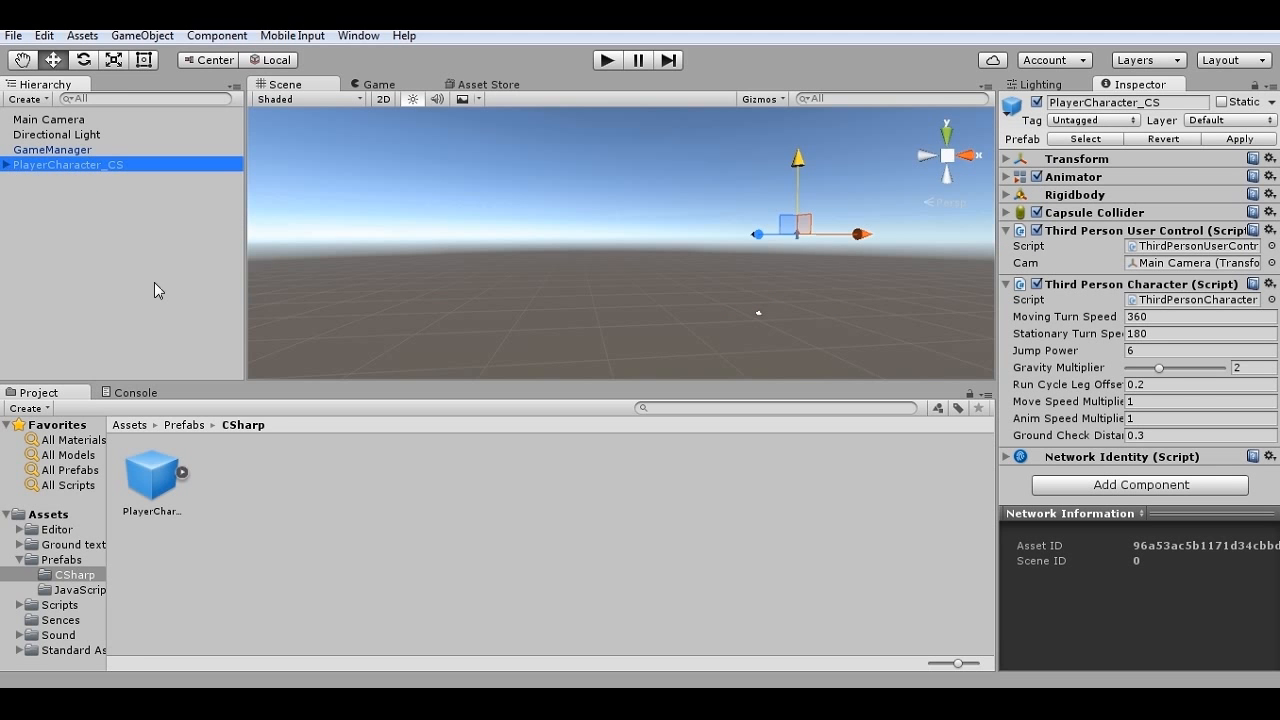
{"action": "key", "text": "Delete"}
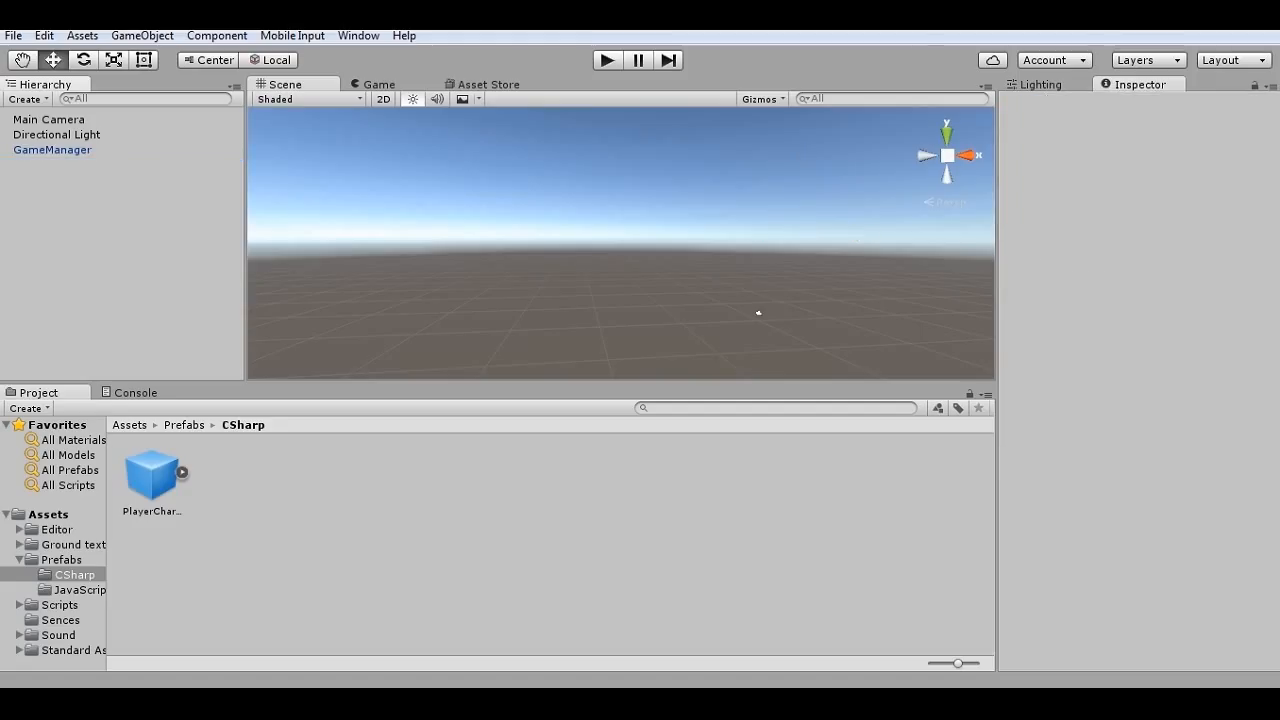
Step: Switch to the WordPad notes to review the topic list, then return to Unity
{"action": "key", "text": "alt+Tab"}
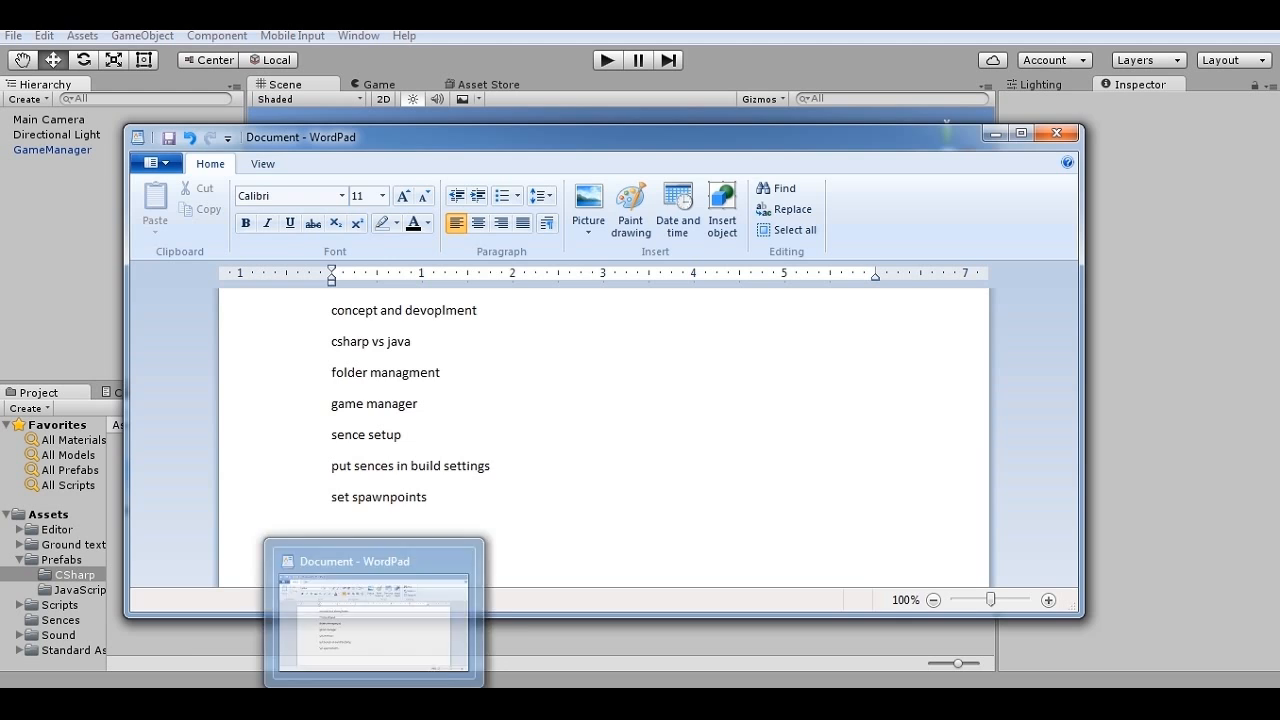
{"action": "left_click", "coordinate": [374, 704]}
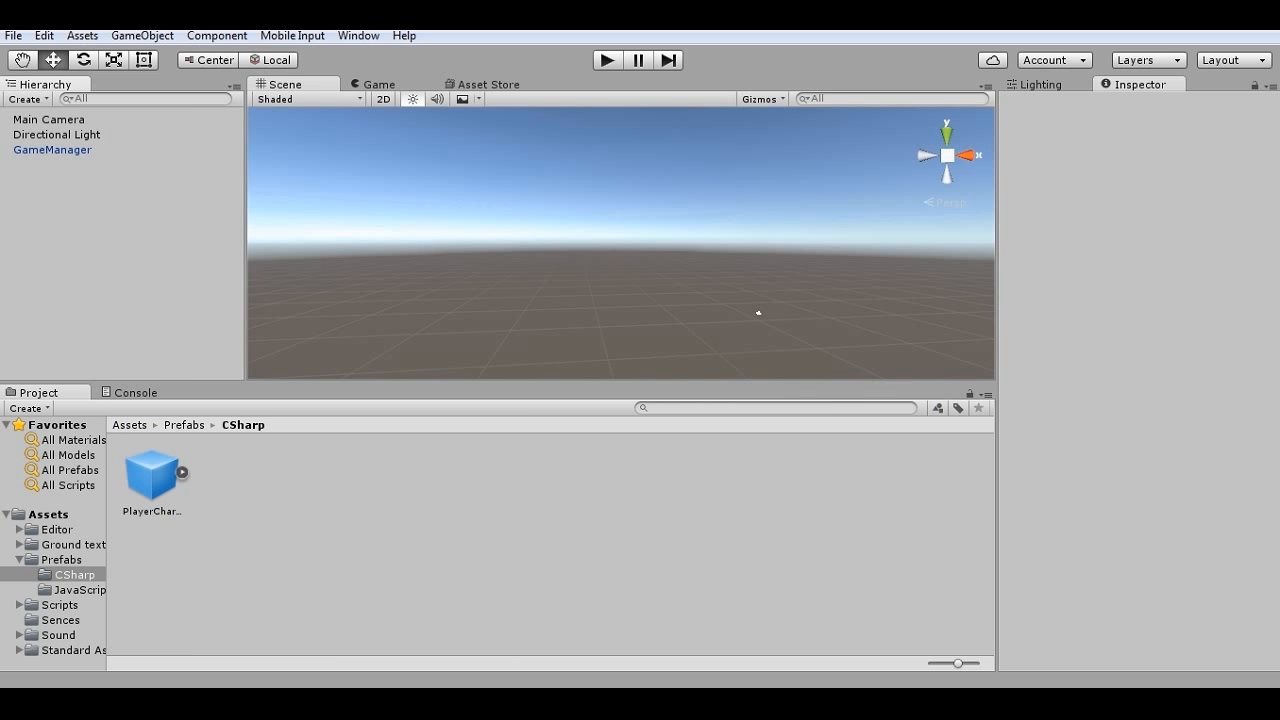
Step: Switch to Visual Studio and review the MatchmakingManager.js, ThirdPersonUserControl_JS.js and ThirdPersonCharacter_JS.js scripts
{"action": "key", "text": "alt+Tab"}
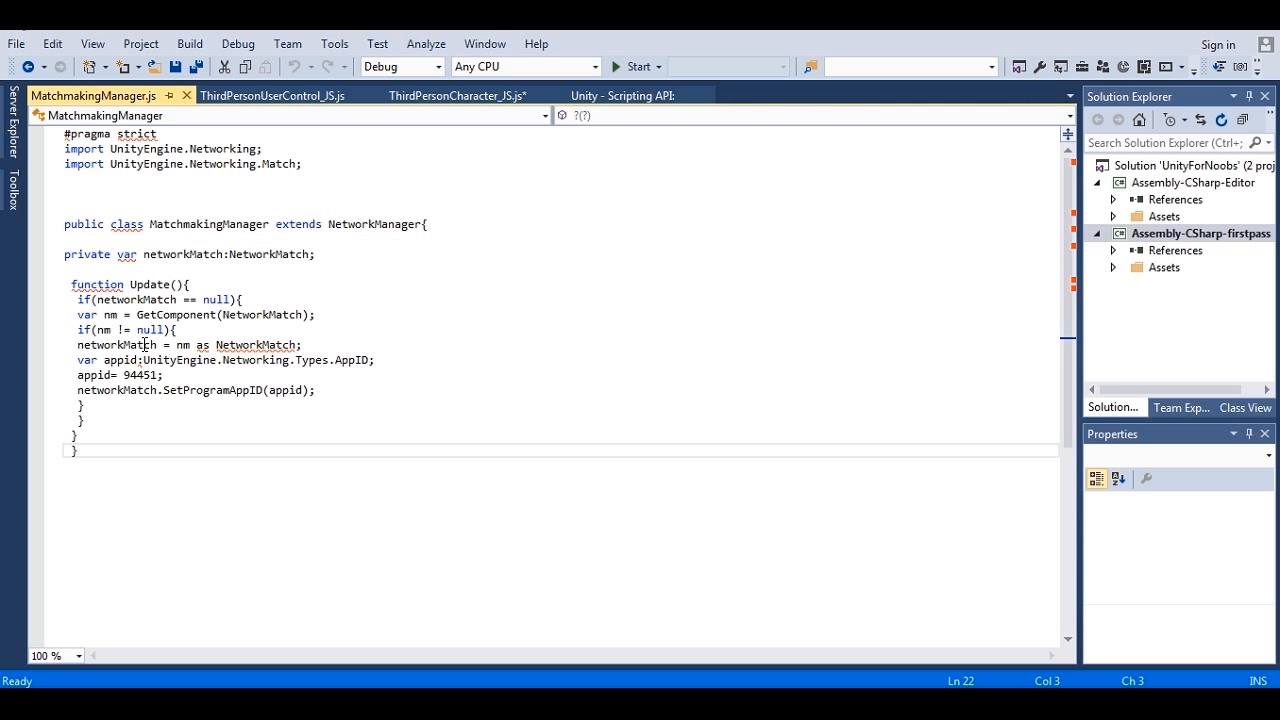
{"action": "left_click", "coordinate": [250, 97]}
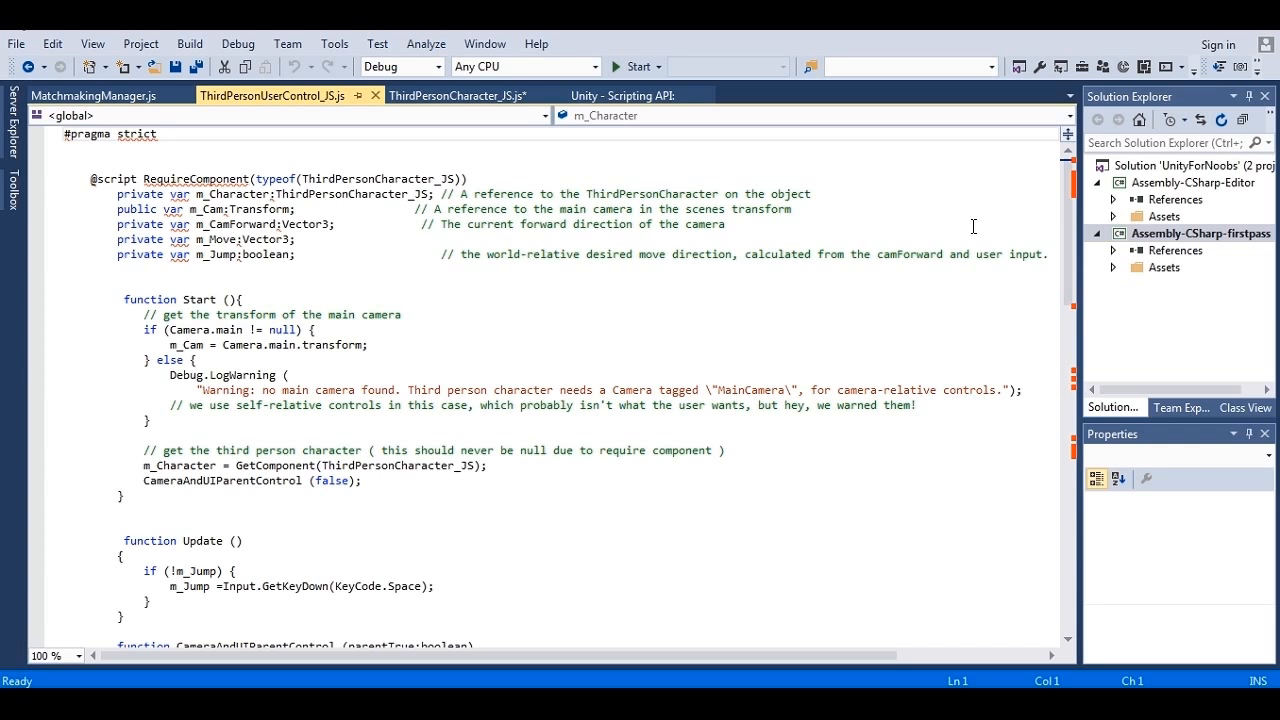
{"action": "left_click_drag", "start_coordinate": [1065, 207], "coordinate": [1070, 232]}
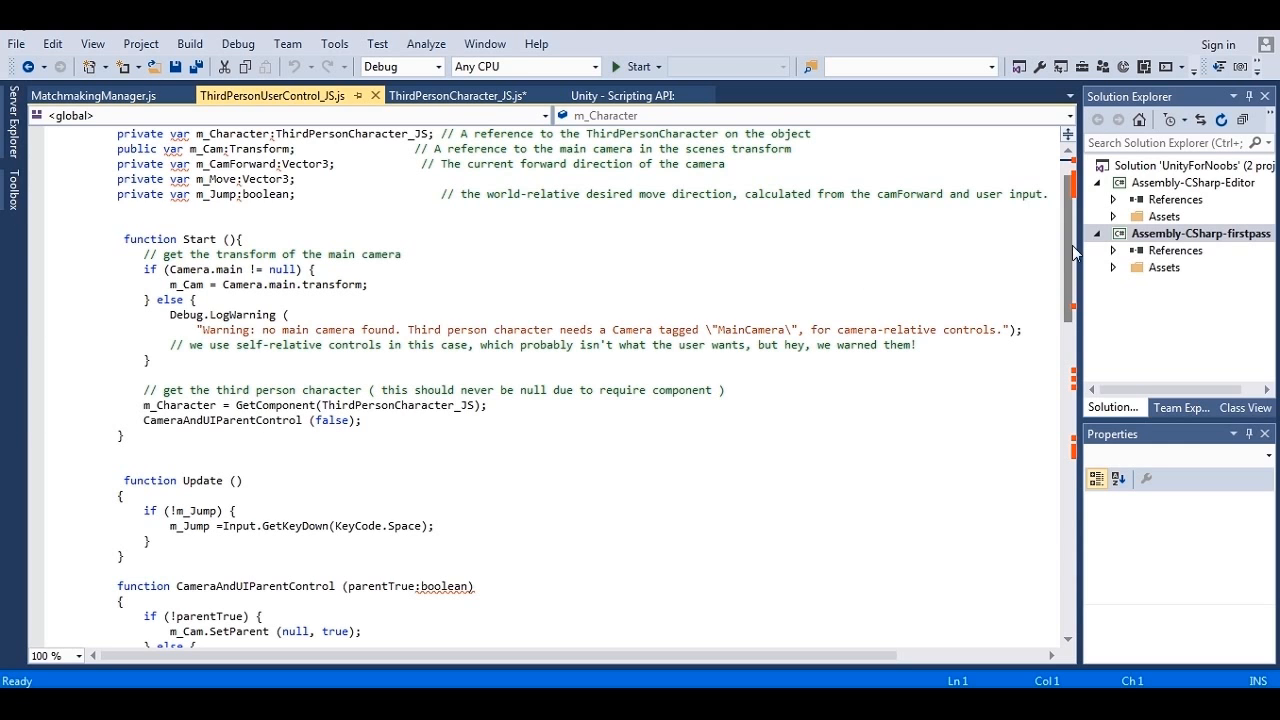
{"action": "left_click_drag", "start_coordinate": [1074, 252], "coordinate": [1007, 337]}
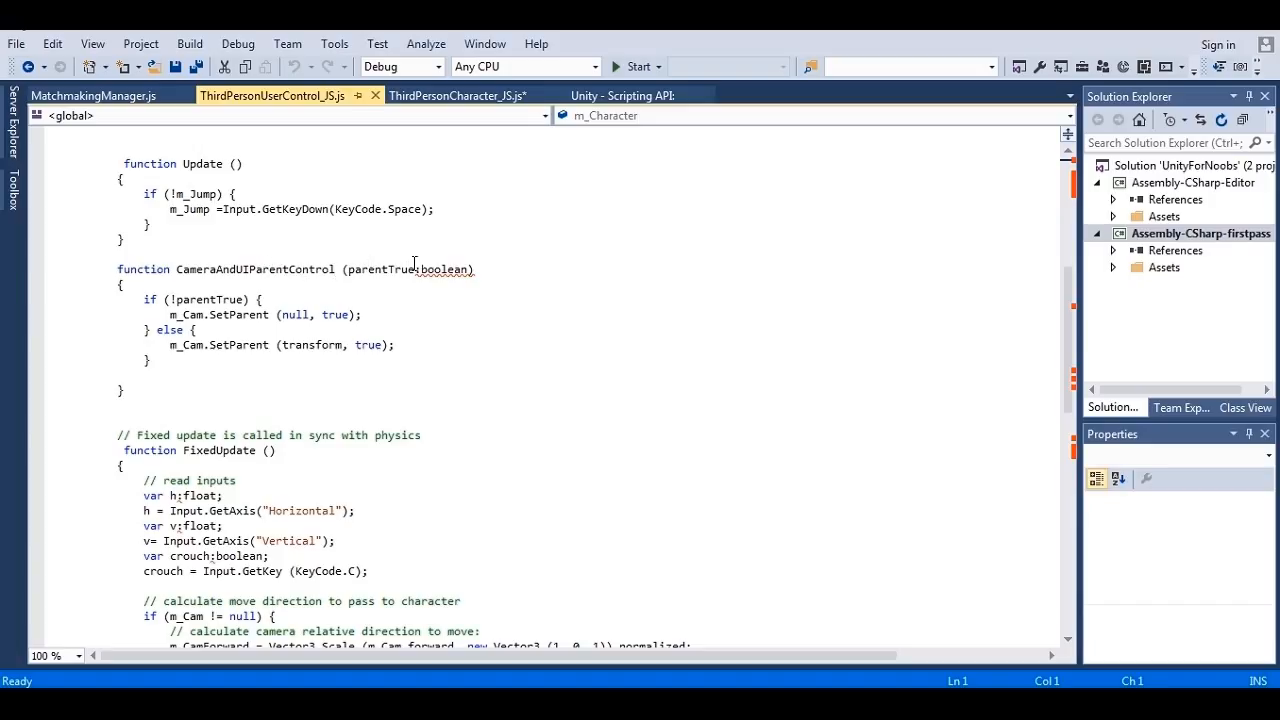
{"action": "mouse_move", "coordinate": [424, 277]}
{"action": "left_click", "coordinate": [421, 97]}
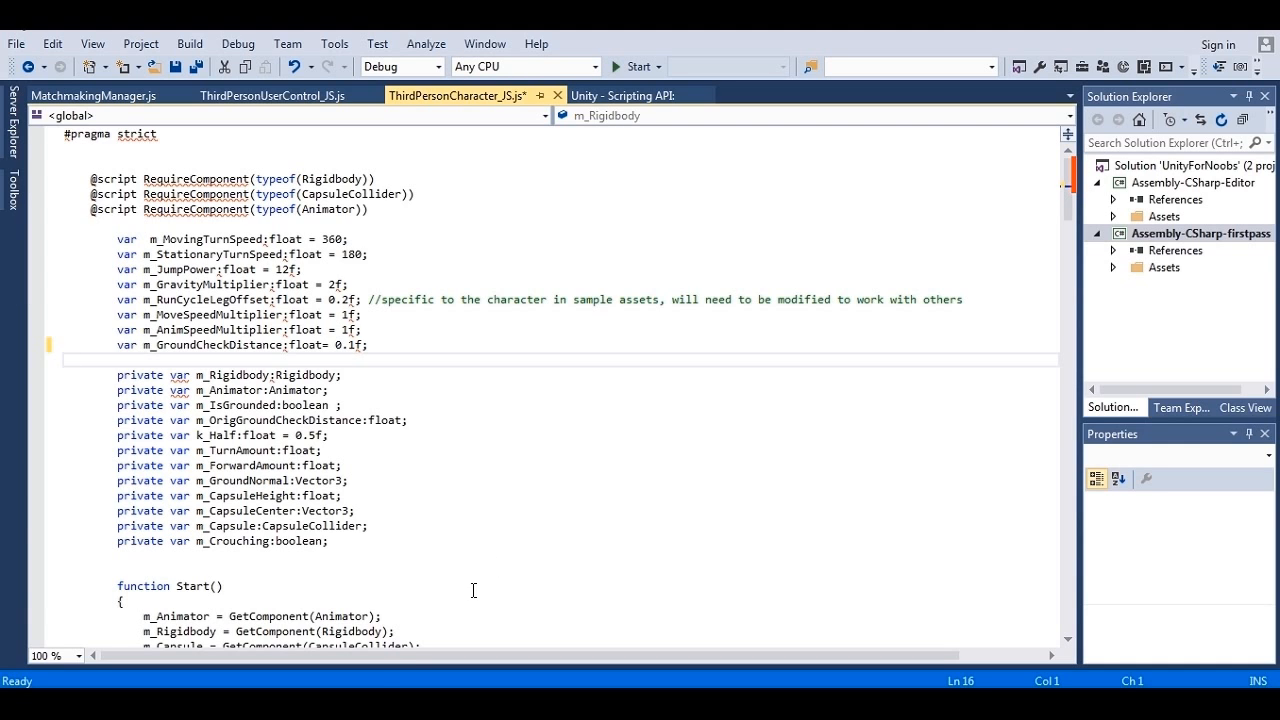
Step: Return to Unity, examine the script components of the PlayerCharacter_CS prefab, and clear the selection
{"action": "key", "text": "alt+Tab"}
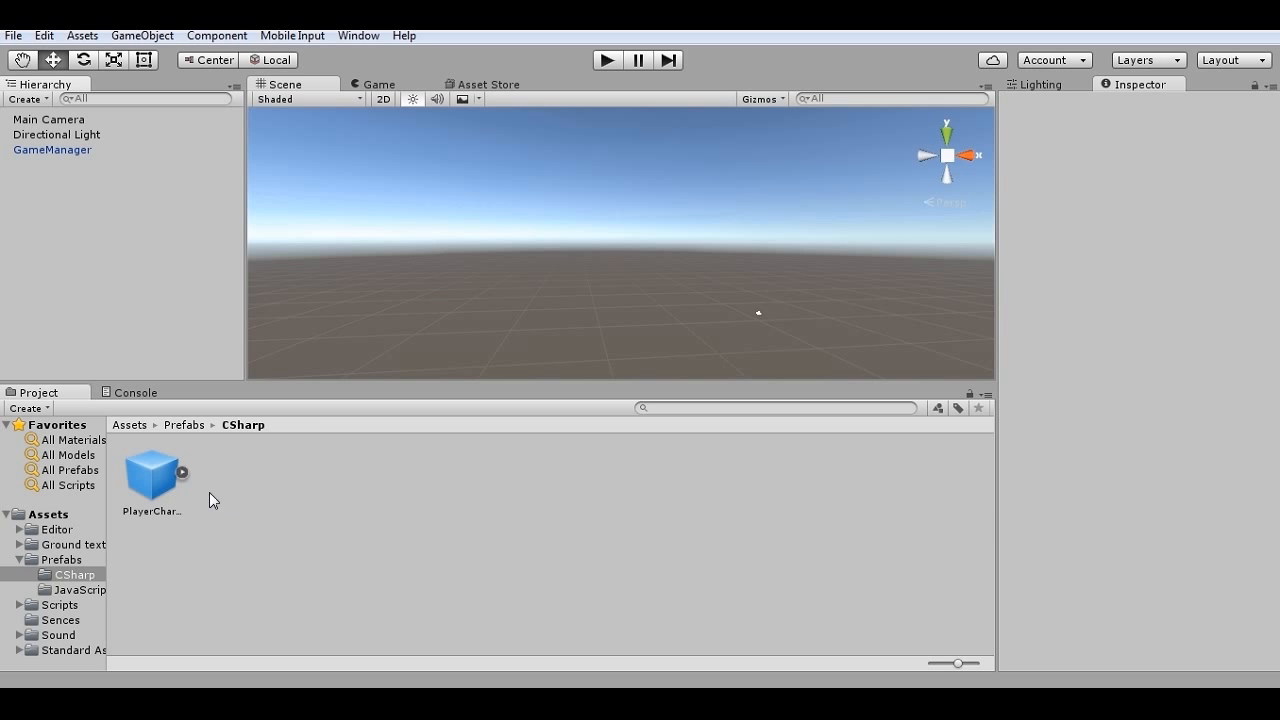
{"action": "left_click", "coordinate": [145, 495]}
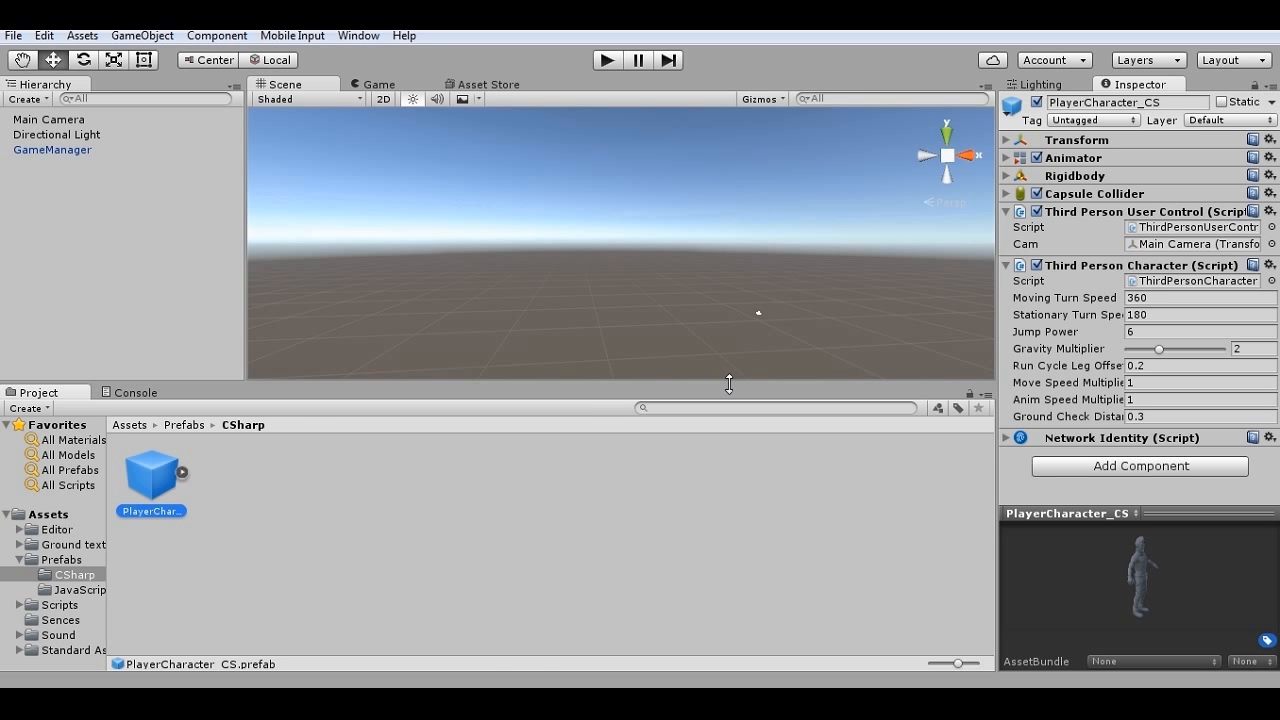
{"action": "left_click", "coordinate": [433, 704]}
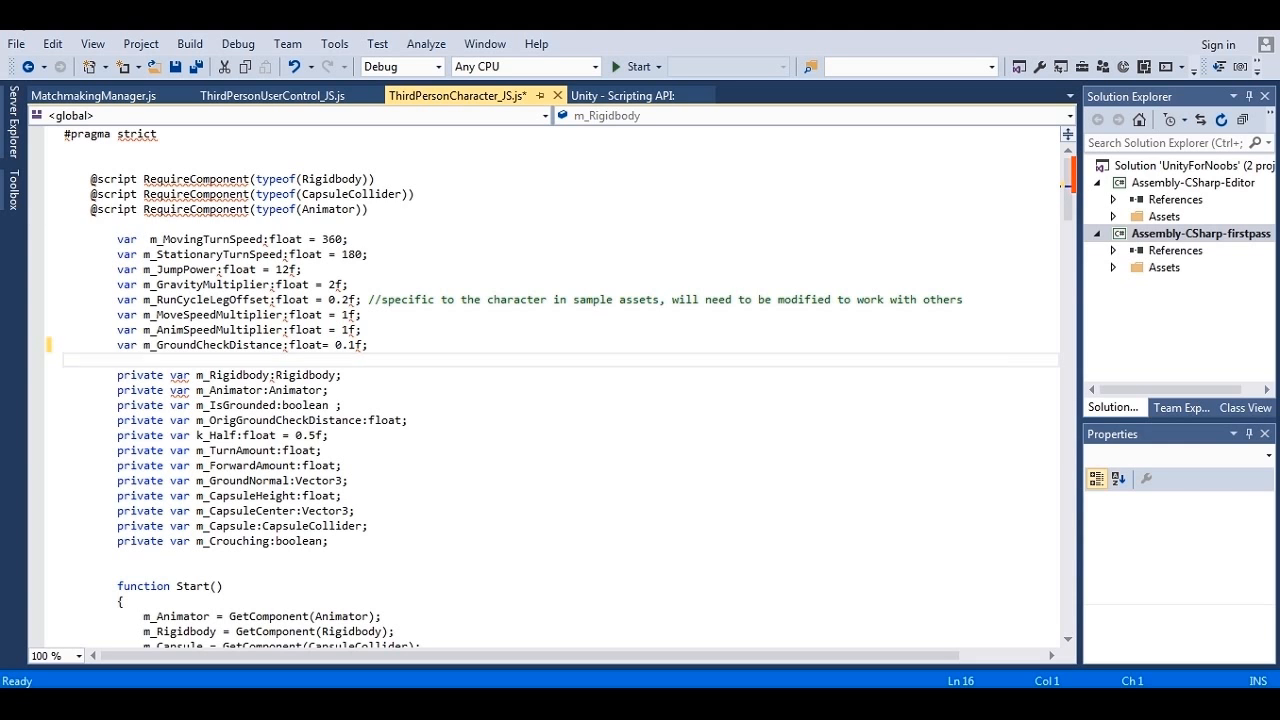
{"action": "key", "text": "alt+Tab"}
{"action": "left_click", "coordinate": [195, 597]}
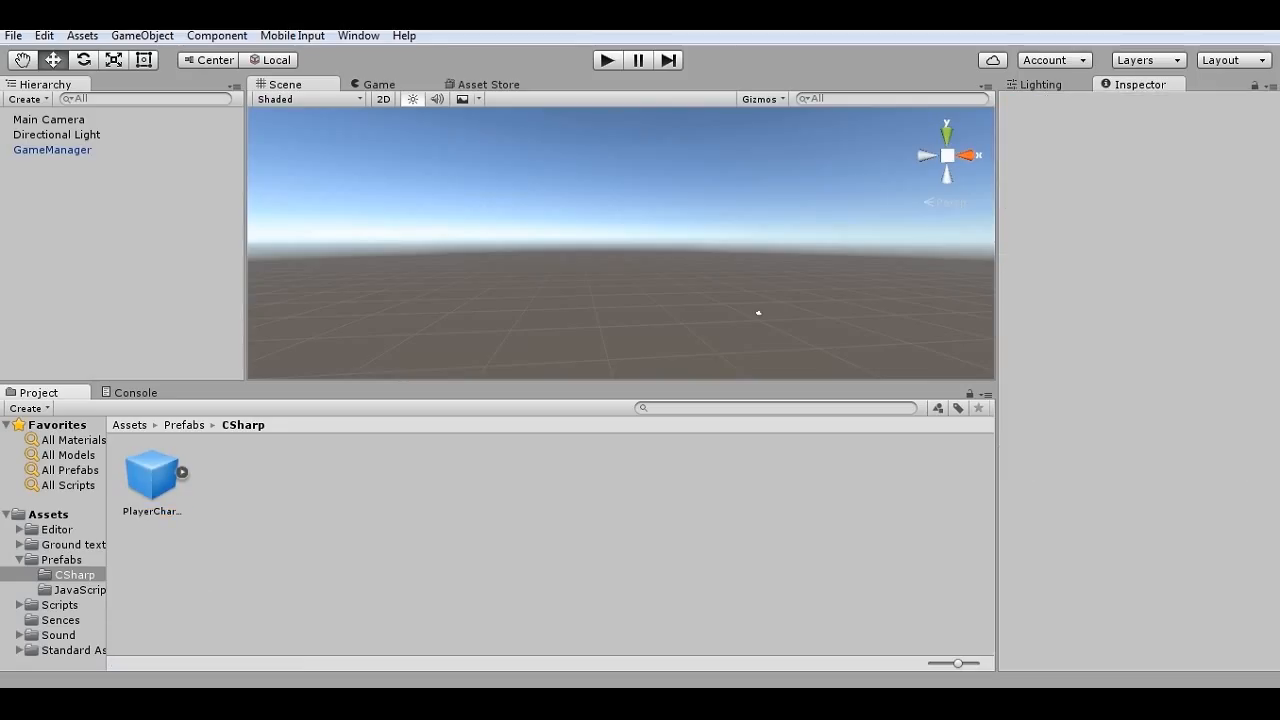
Step: Switch to the running UnityForNoobs builds, create an internet match with room name unityfornoobs, and allow the game through Windows Firewall
{"action": "key", "text": "alt+Tab"}
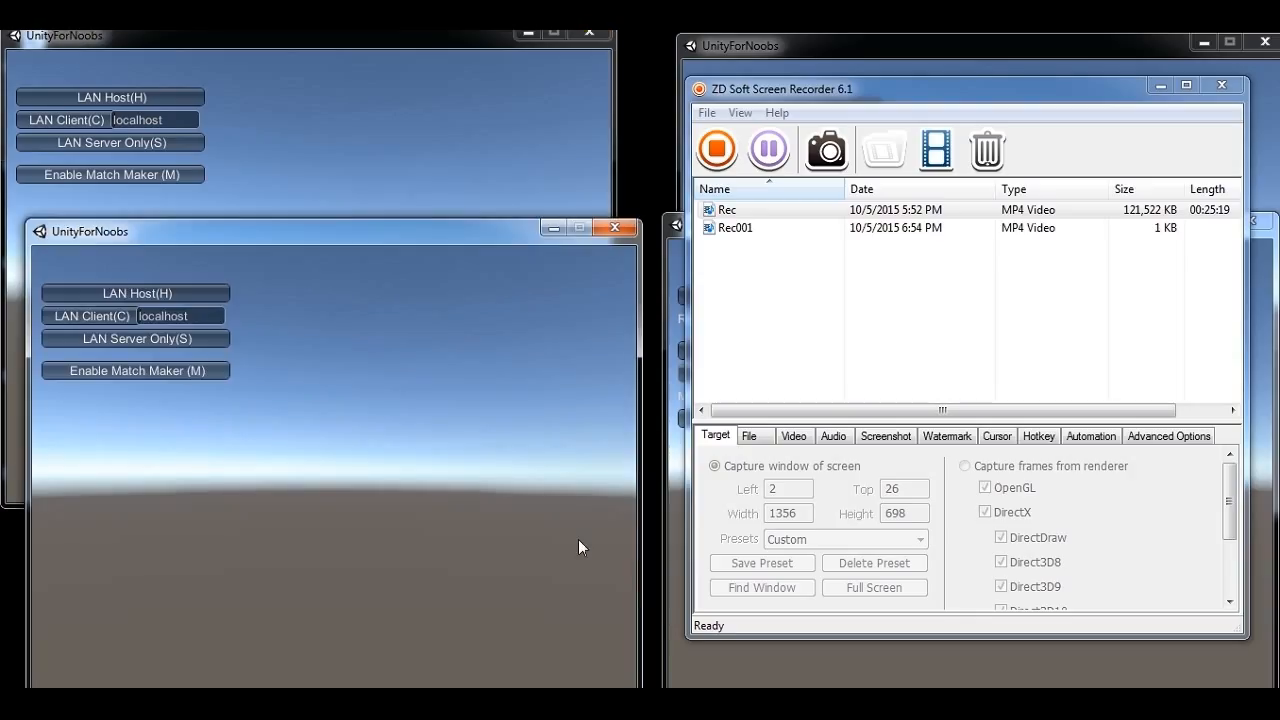
{"action": "left_click", "coordinate": [697, 648]}
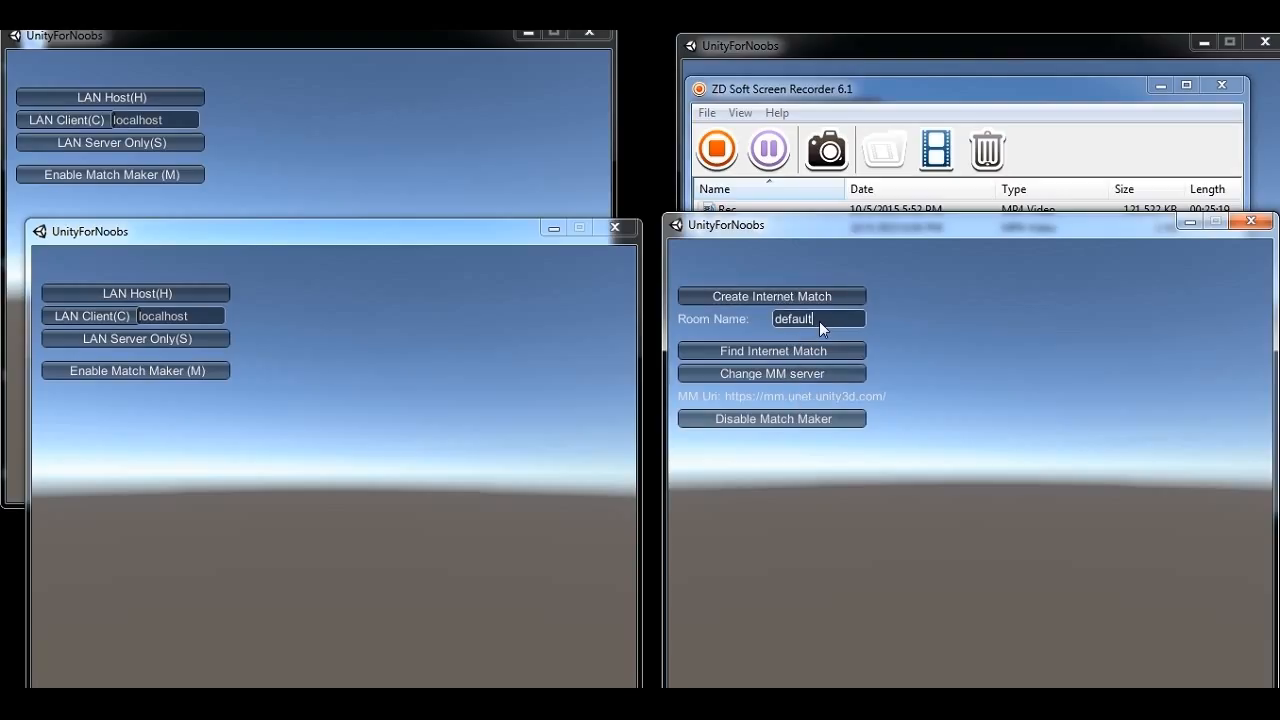
{"action": "key", "text": "BackSpace"}
{"action": "key", "text": "BackSpace"}
{"action": "key", "text": "BackSpace"}
{"action": "key", "text": "BackSpace"}
{"action": "key", "text": "BackSpace"}
{"action": "key", "text": "BackSpace"}
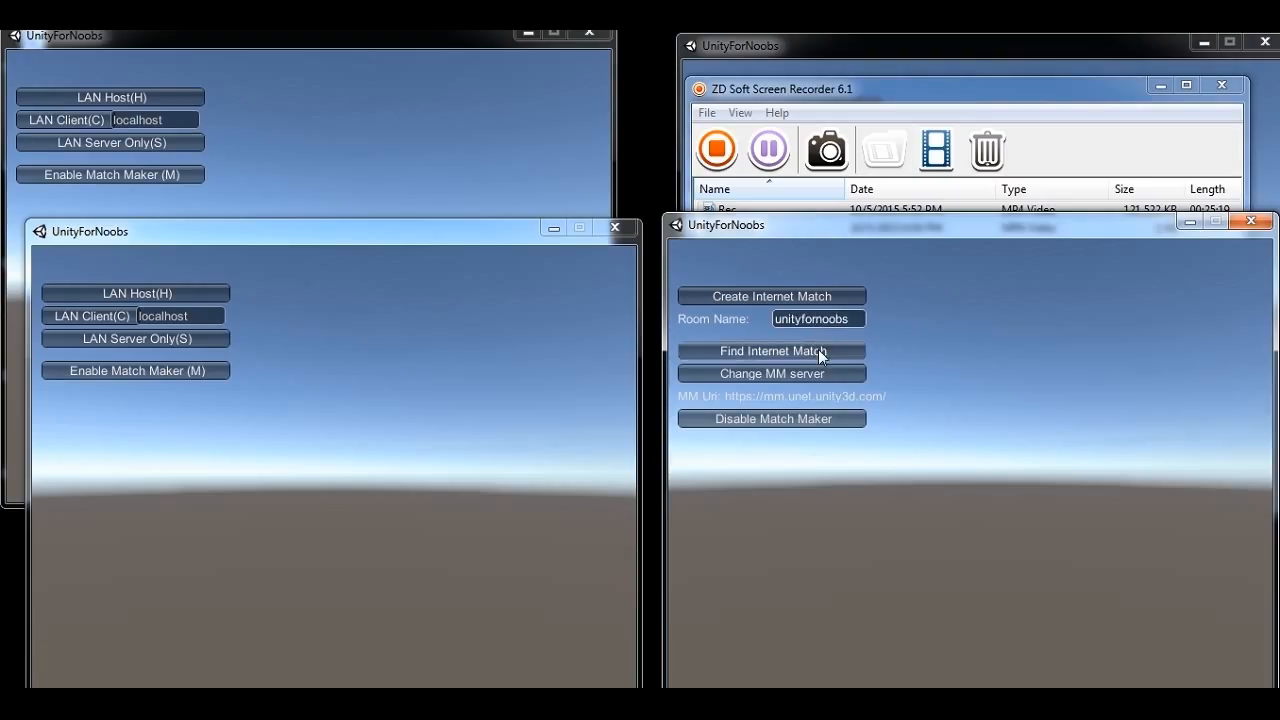
{"action": "left_click", "coordinate": [806, 296]}
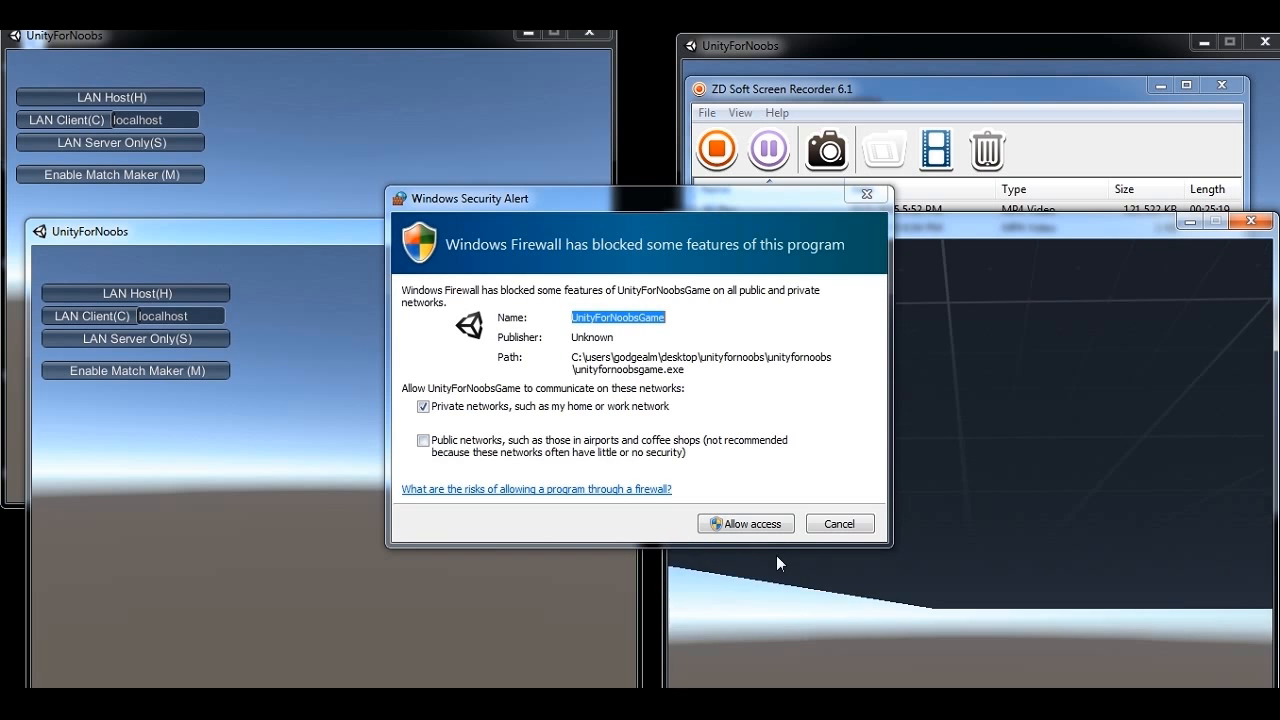
{"action": "left_click", "coordinate": [752, 524]}
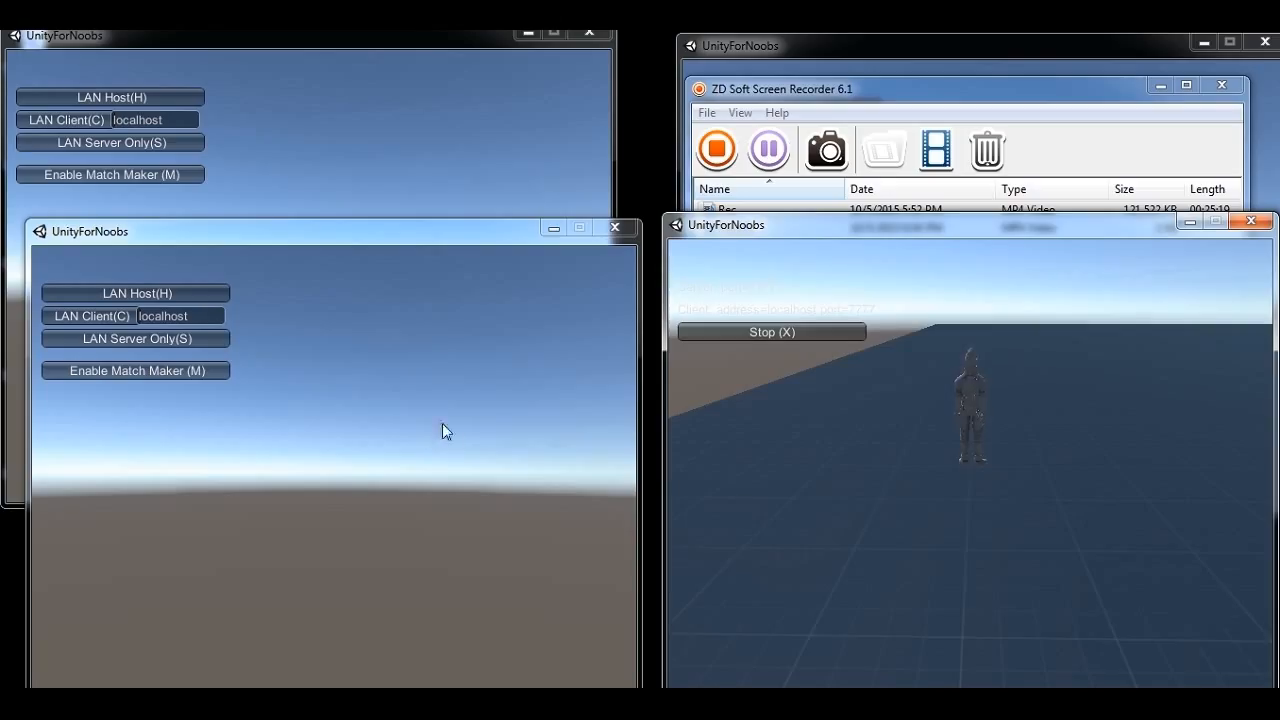
Step: Search for internet matches in the three other game windows, enabling the match maker where it is still off
{"action": "left_click", "coordinate": [141, 369]}
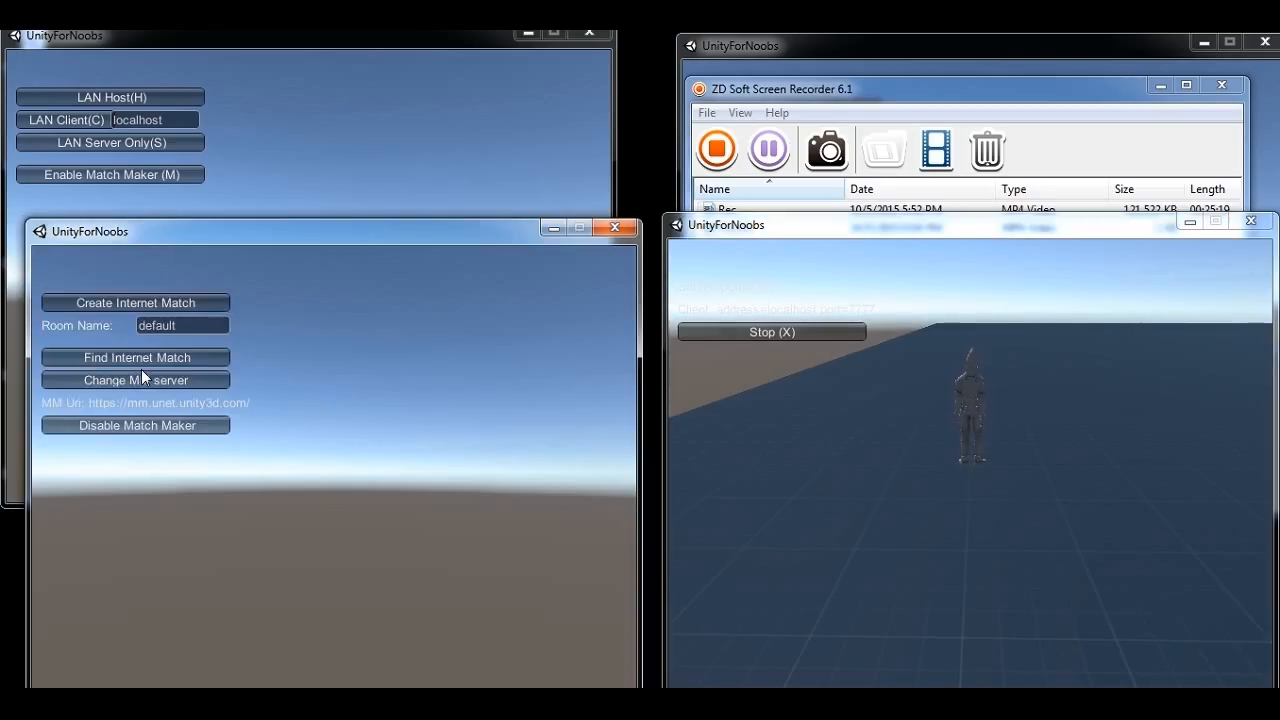
{"action": "left_click", "coordinate": [148, 357]}
{"action": "left_click", "coordinate": [275, 135]}
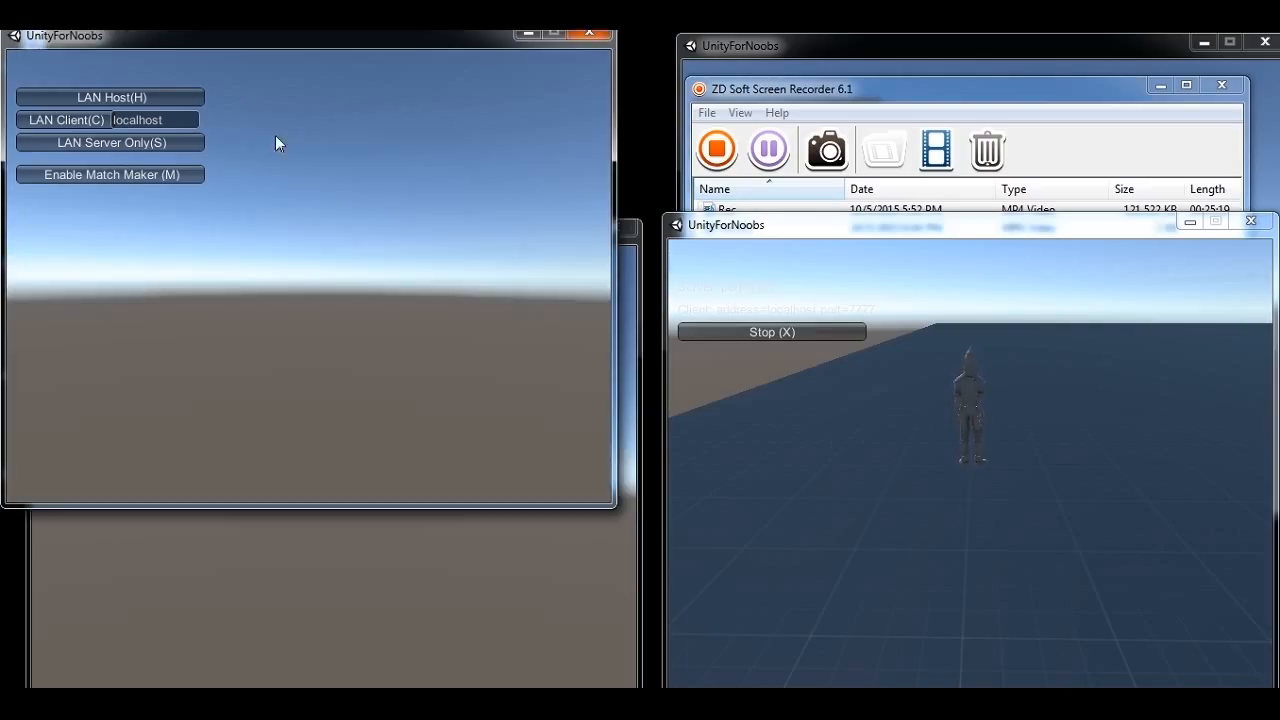
{"action": "left_click", "coordinate": [90, 170]}
{"action": "left_click", "coordinate": [95, 161]}
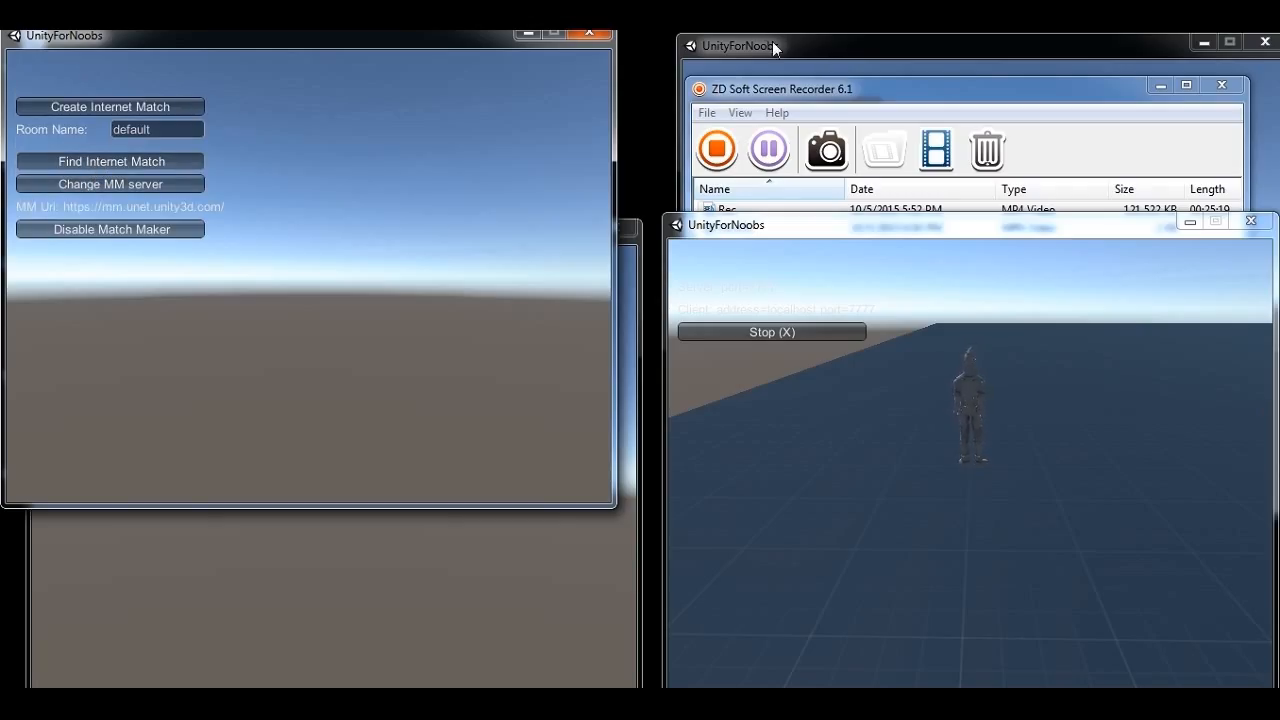
{"action": "left_click", "coordinate": [772, 41]}
{"action": "left_click", "coordinate": [813, 188]}
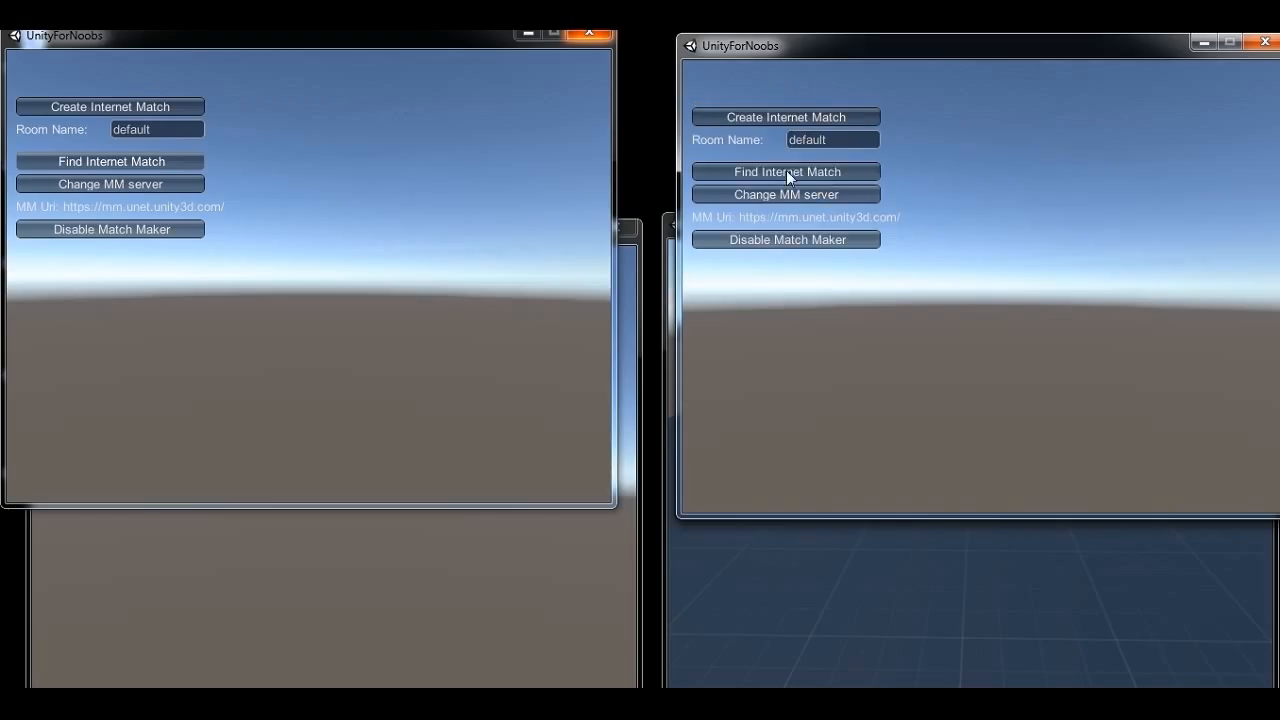
Step: Join the unityfornoobs match from each of the three client game windows
{"action": "left_click", "coordinate": [323, 608]}
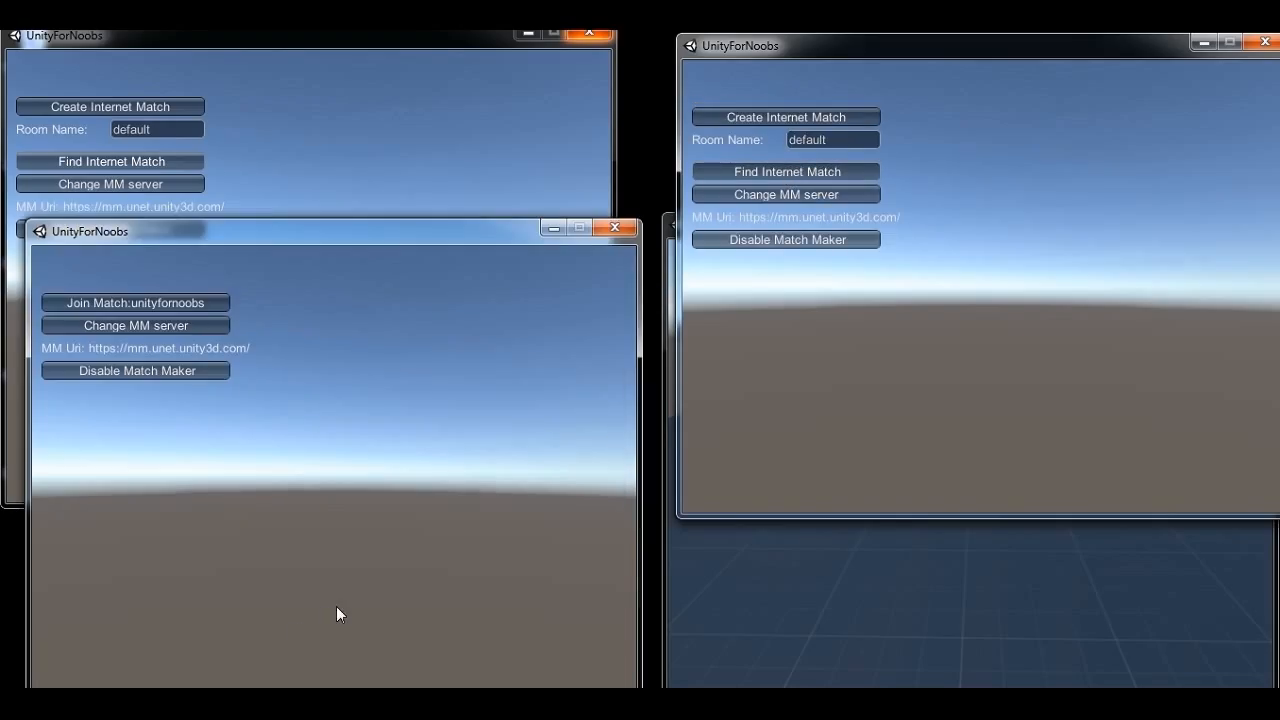
{"action": "left_click", "coordinate": [143, 302]}
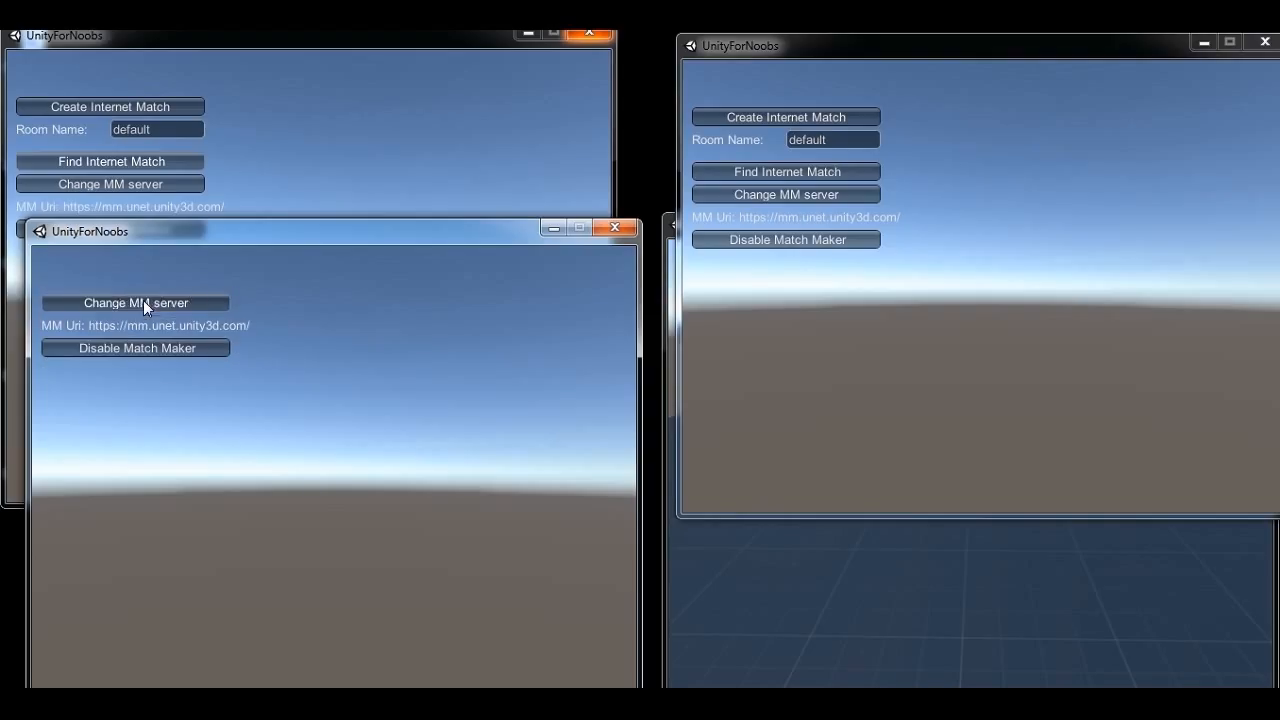
{"action": "left_click", "coordinate": [469, 175]}
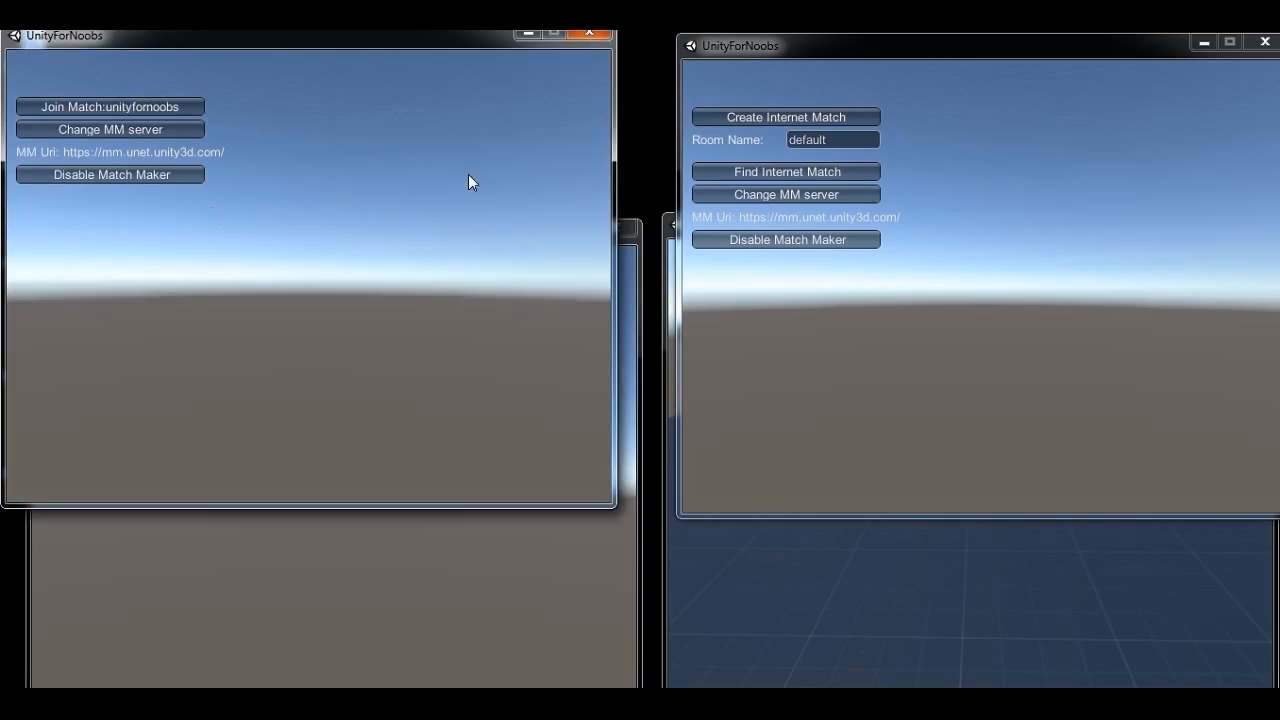
{"action": "left_click", "coordinate": [122, 106]}
{"action": "left_click", "coordinate": [868, 347]}
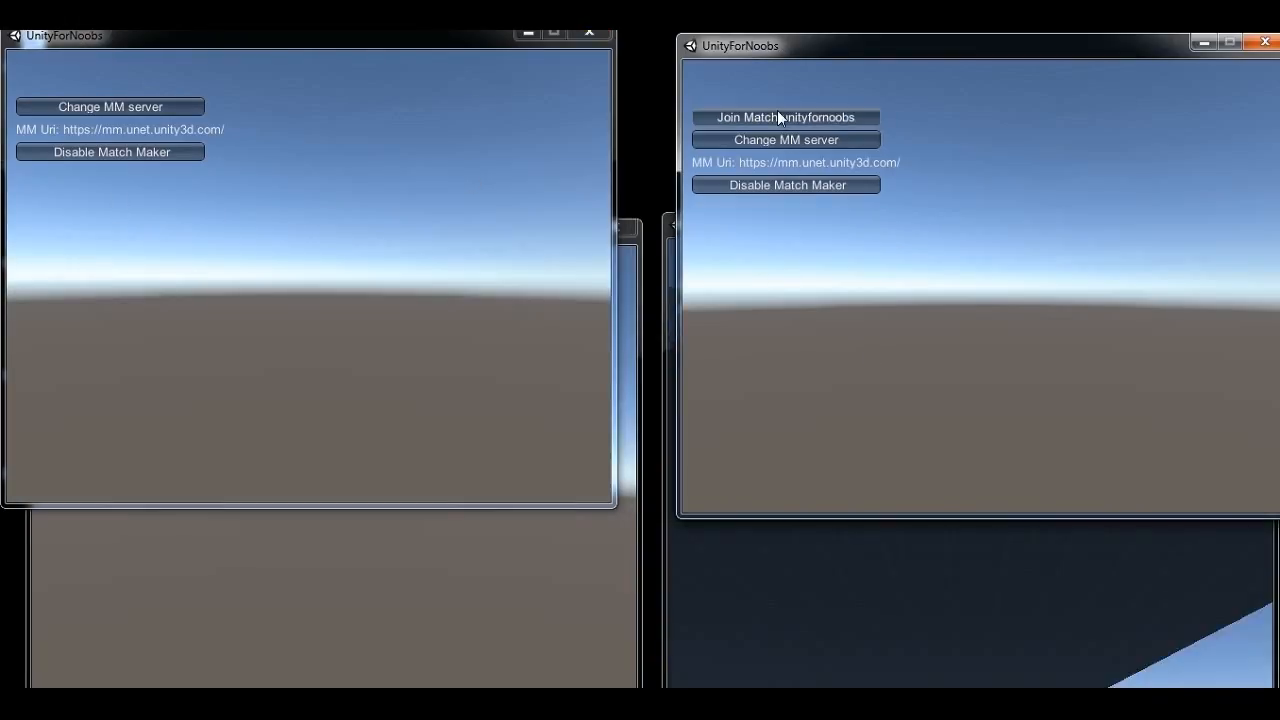
{"action": "left_click", "coordinate": [779, 118]}
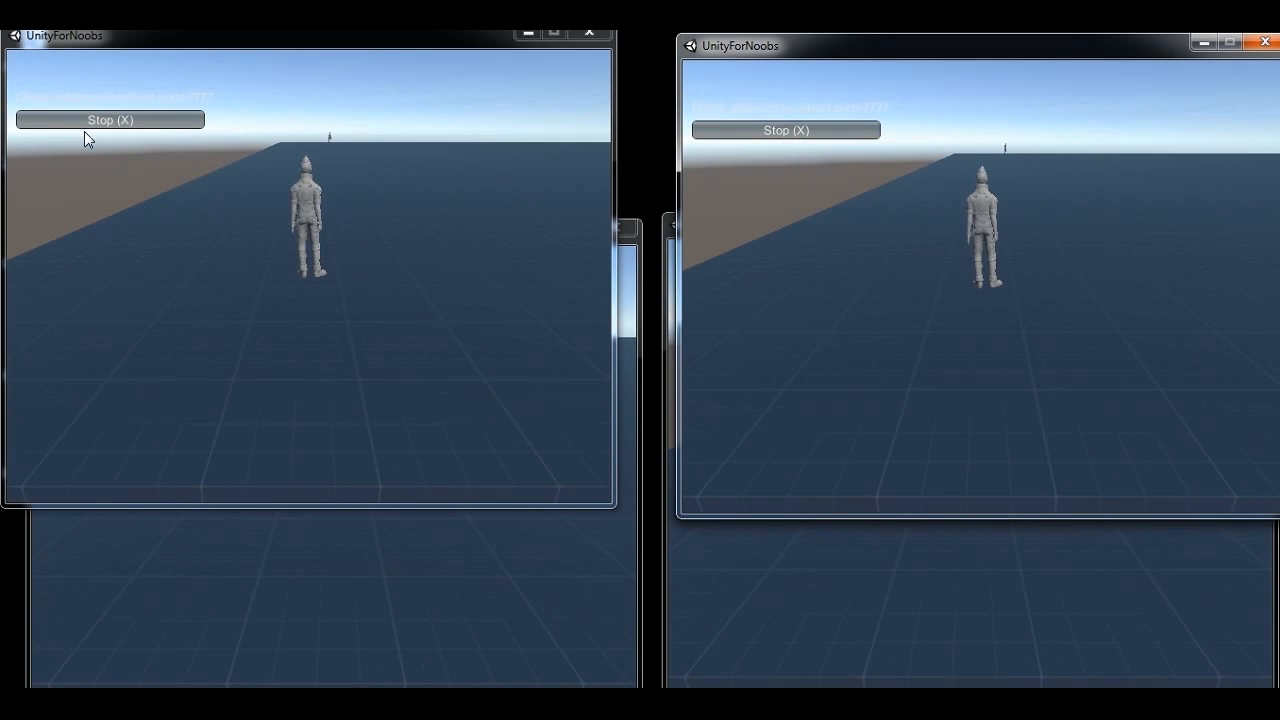
Step: Bring the four game windows to the front one after another to view the spawned character in each
{"action": "left_click", "coordinate": [401, 268]}
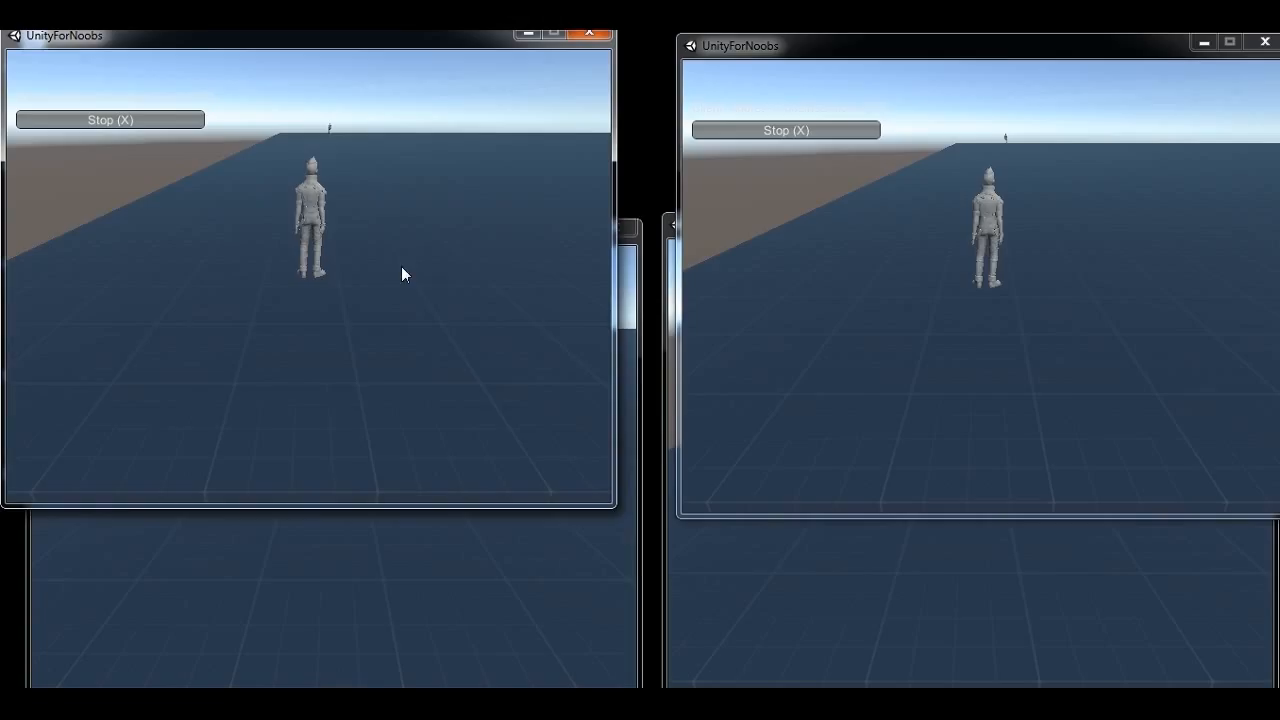
{"action": "left_click", "coordinate": [538, 585]}
{"action": "left_click", "coordinate": [820, 578]}
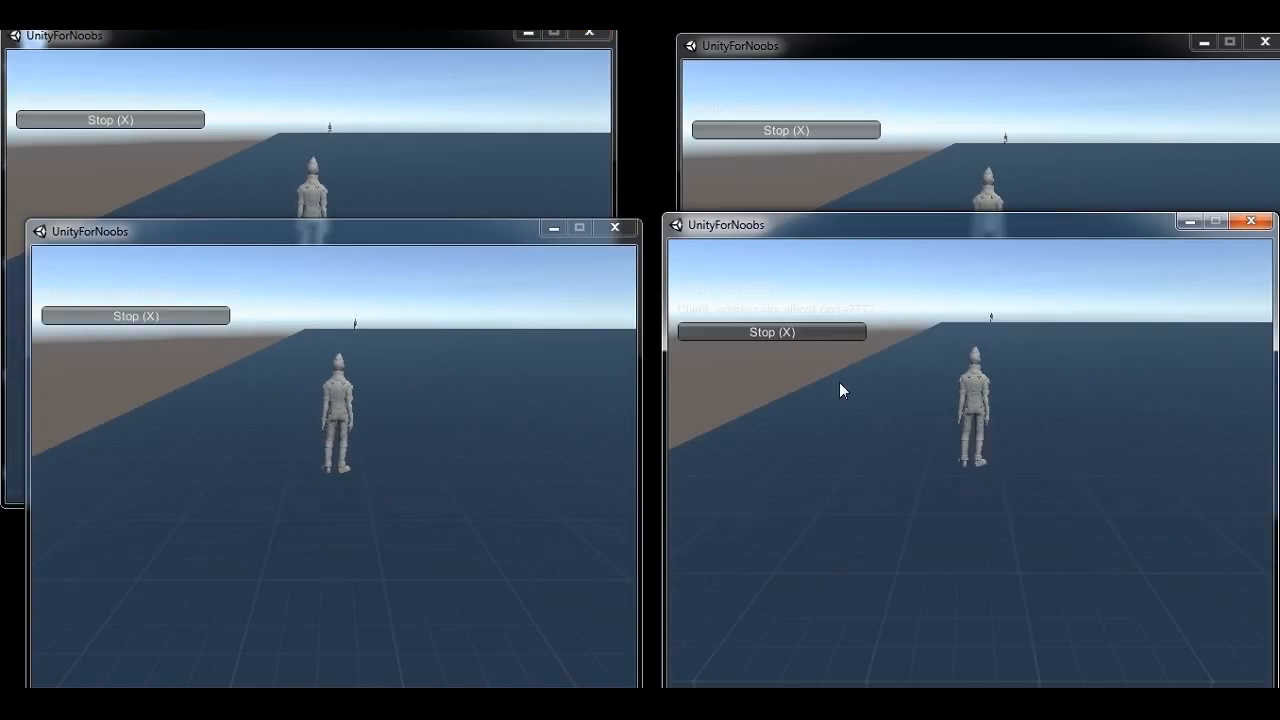
{"action": "left_click", "coordinate": [962, 171]}
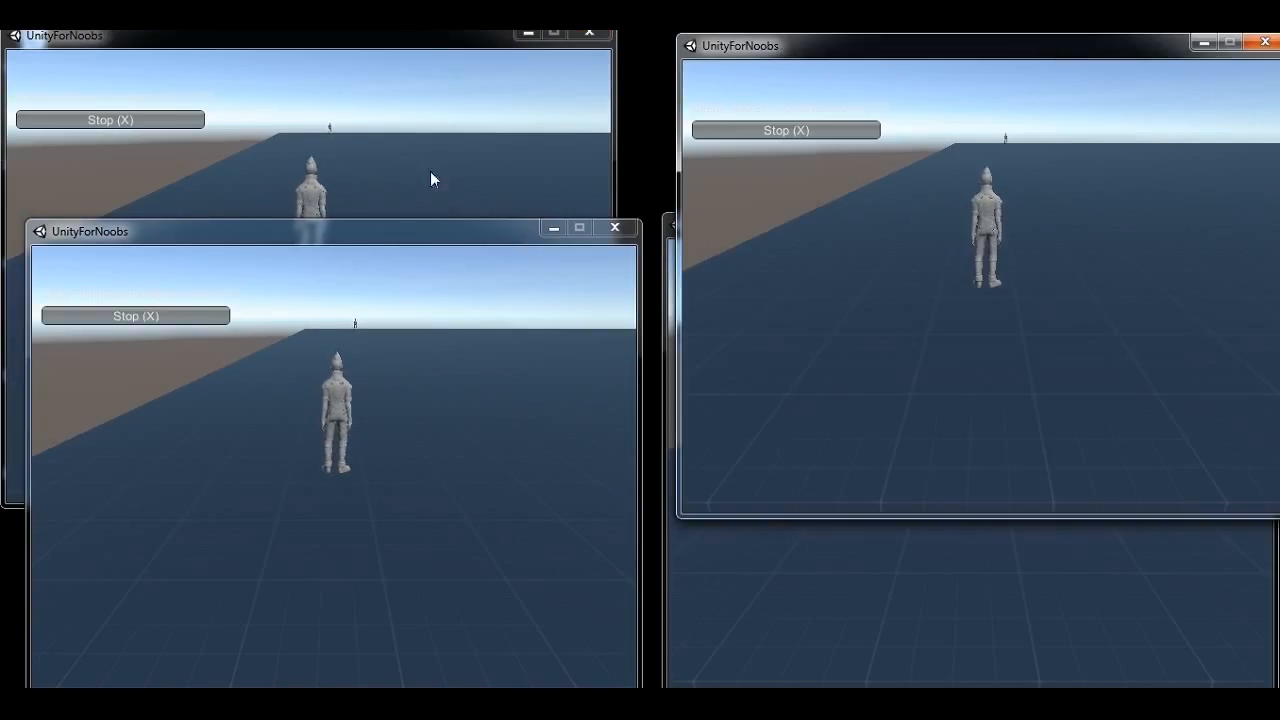
{"action": "left_click", "coordinate": [430, 171]}
Step: Turn the player character right and left in the first client window that joined the match
{"action": "left_click", "coordinate": [460, 591]}
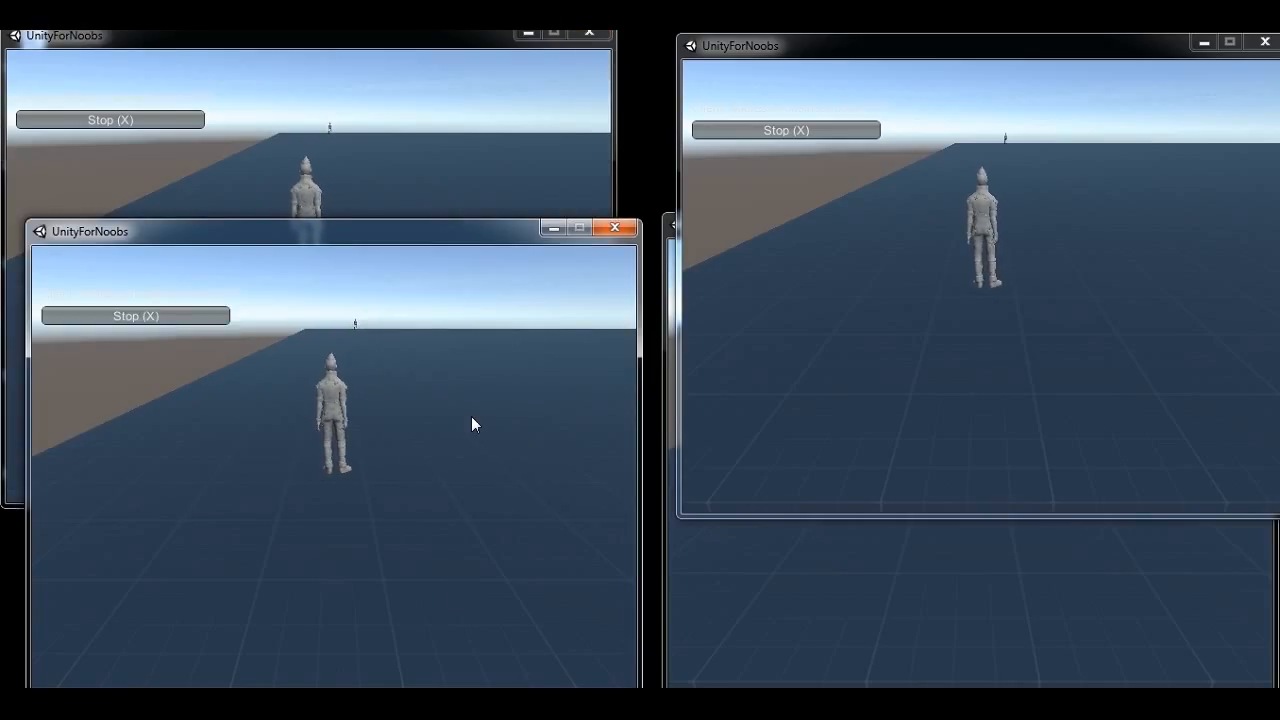
{"action": "key", "text": "d"}
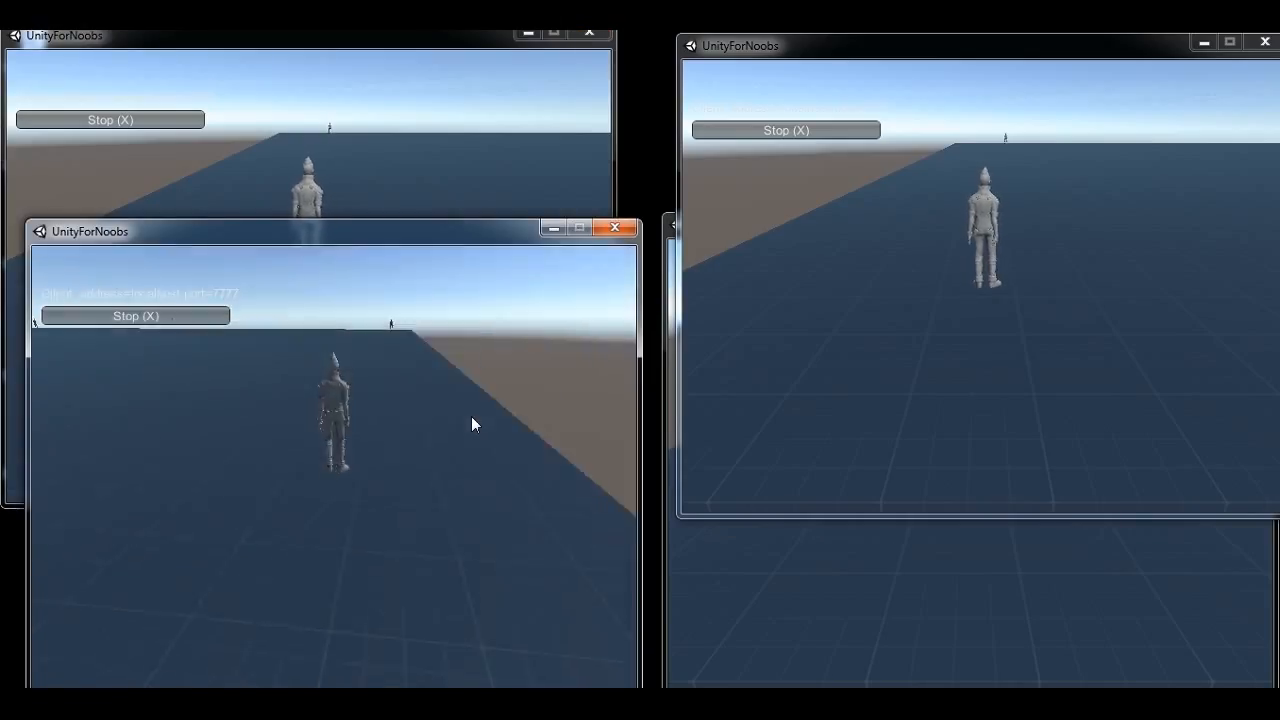
{"action": "key", "text": "a"}
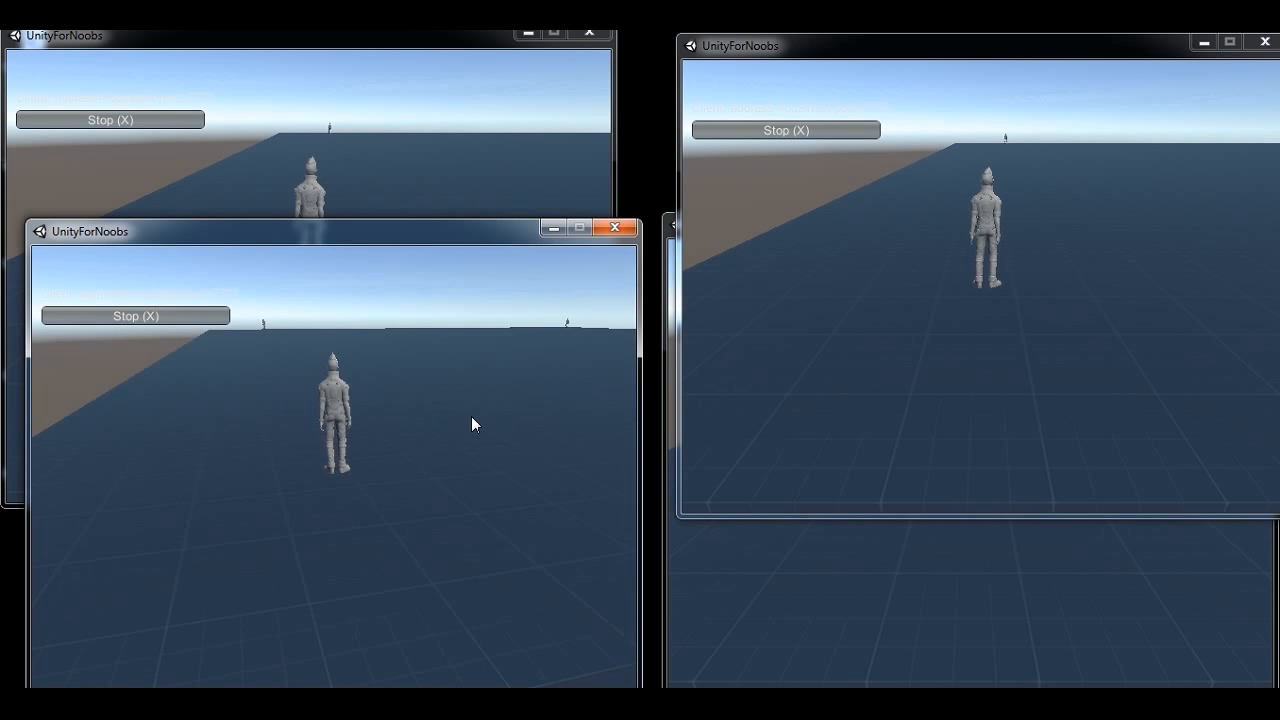
{"action": "key", "text": "d"}
Step: Turn the host window's player character left and right, and bring the last joined client window to the front
{"action": "left_click", "coordinate": [835, 588]}
{"action": "key", "text": "a"}
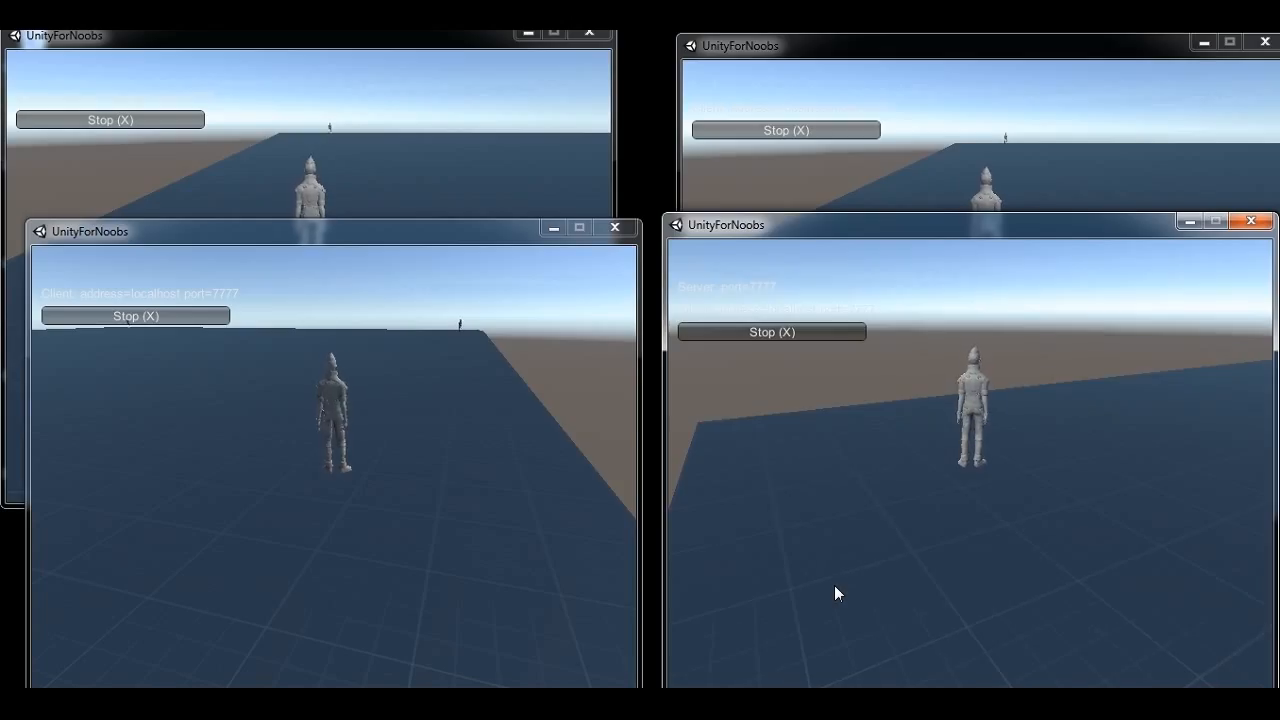
{"action": "key", "text": "d"}
{"action": "key", "text": "d"}
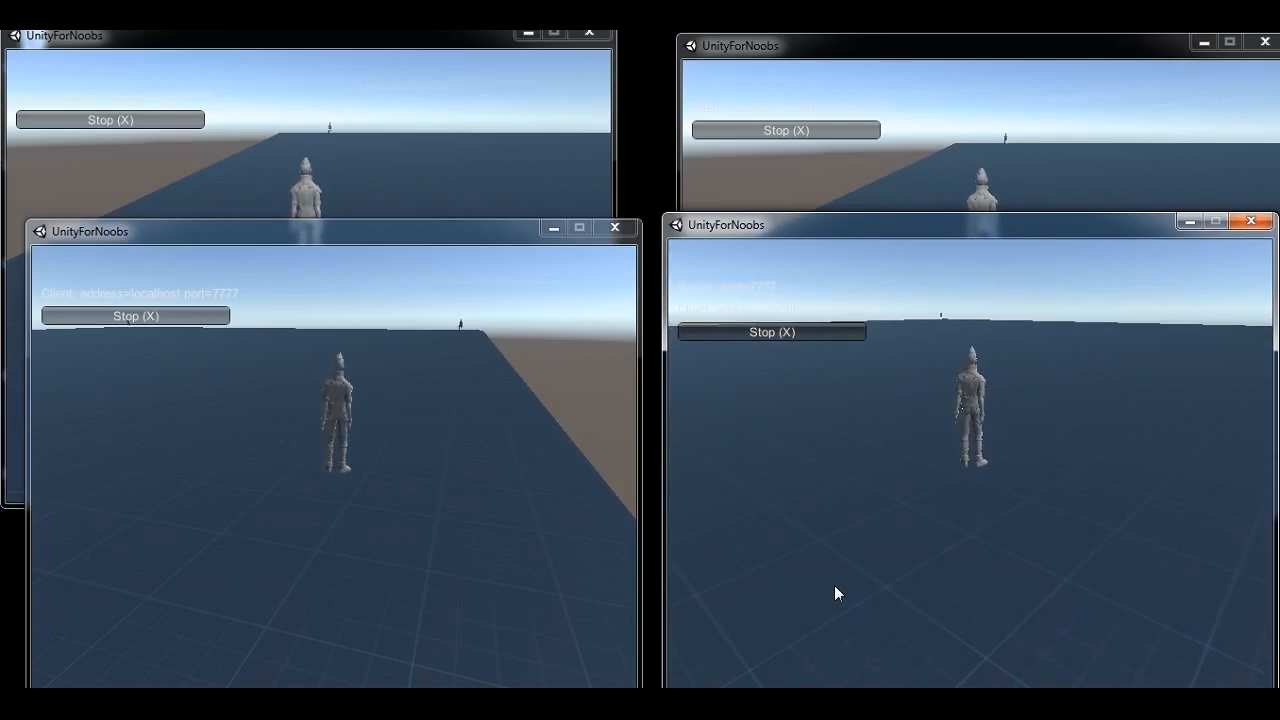
{"action": "left_click", "coordinate": [964, 182]}
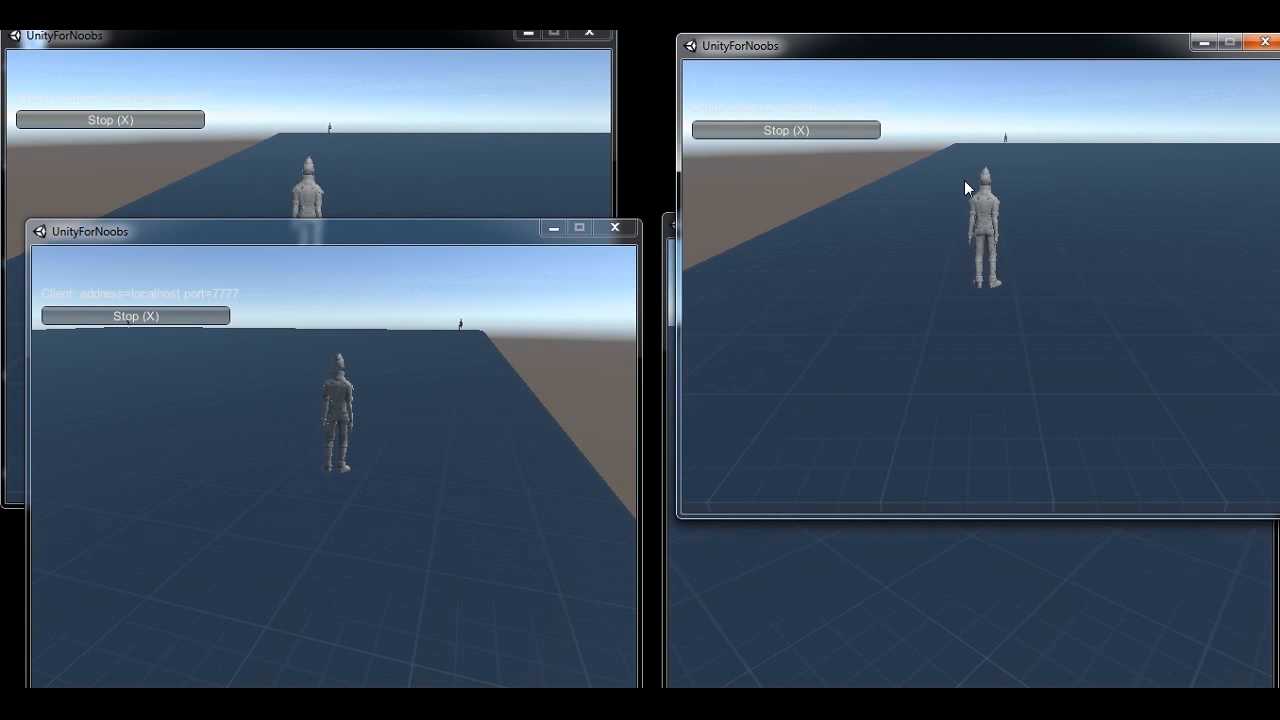